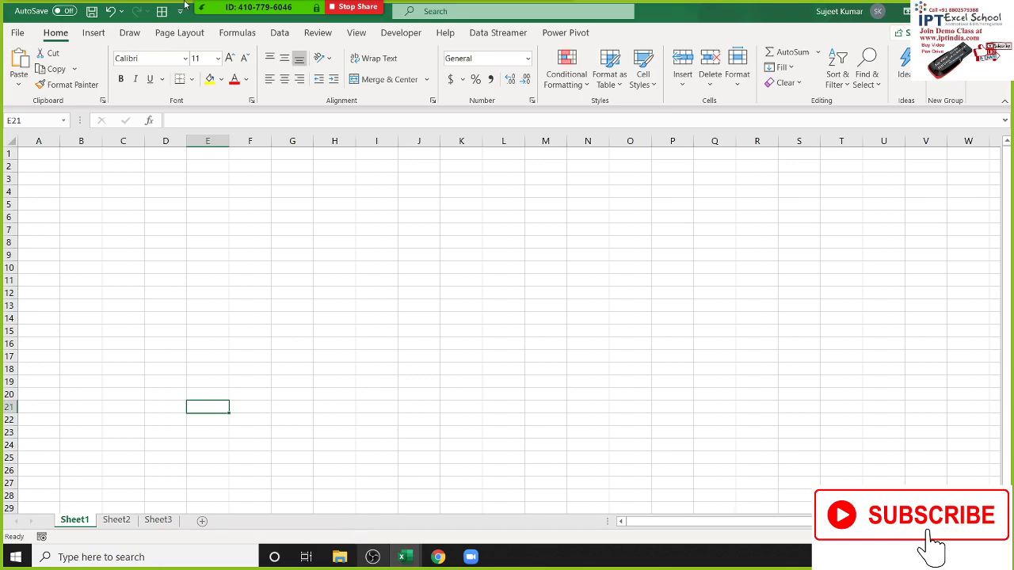
Step: Show Excel's start page of templates and recent files from the File backstage
click(372, 557)
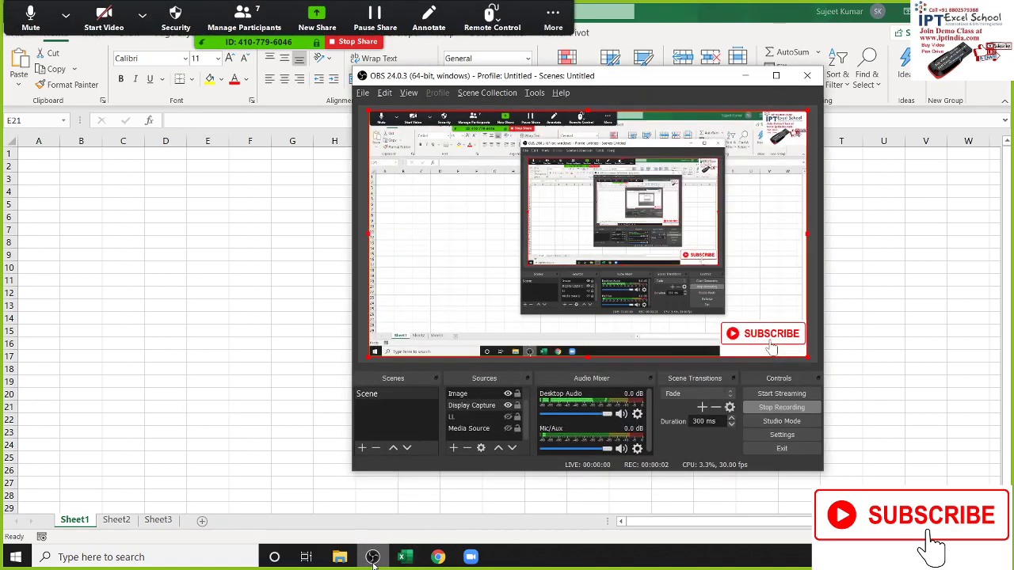
click(372, 557)
click(553, 17)
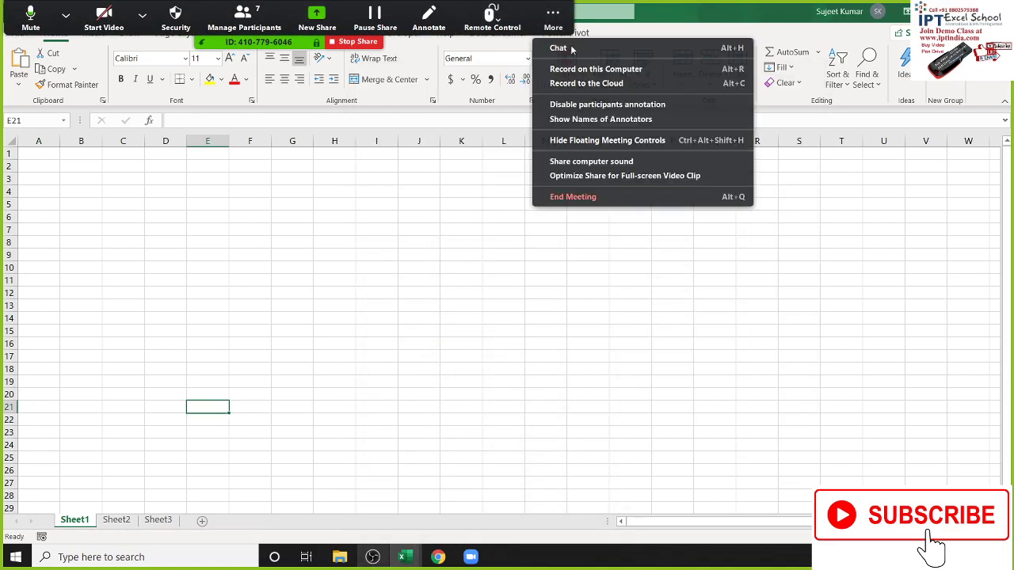
click(578, 72)
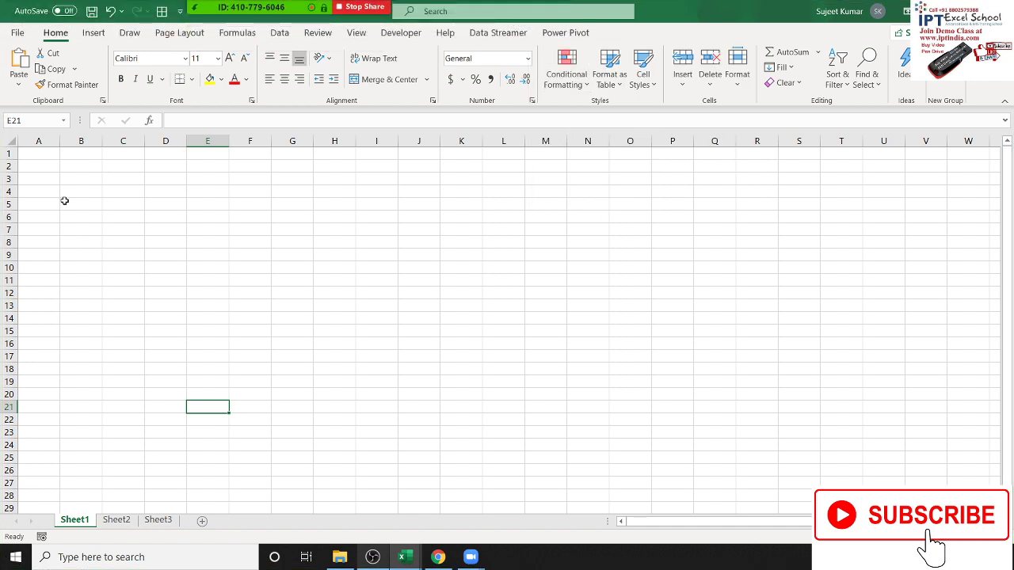
click(43, 156)
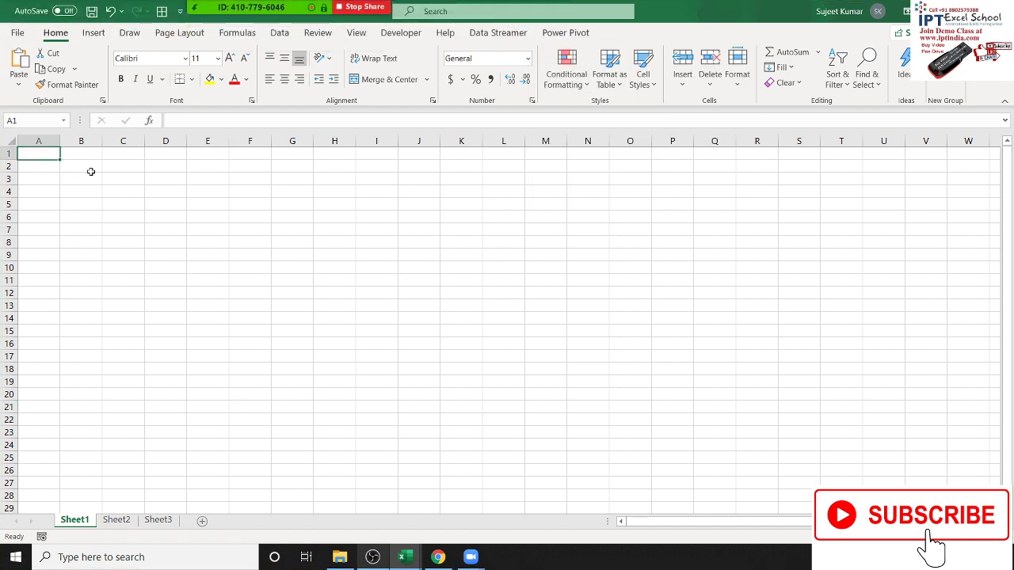
click(18, 32)
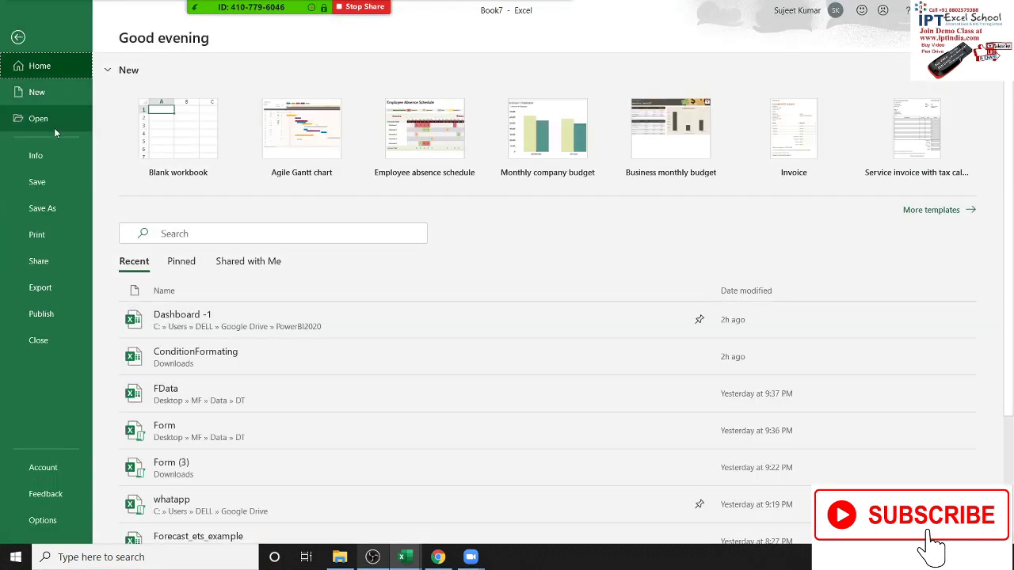
scroll(271, 369, down, 1)
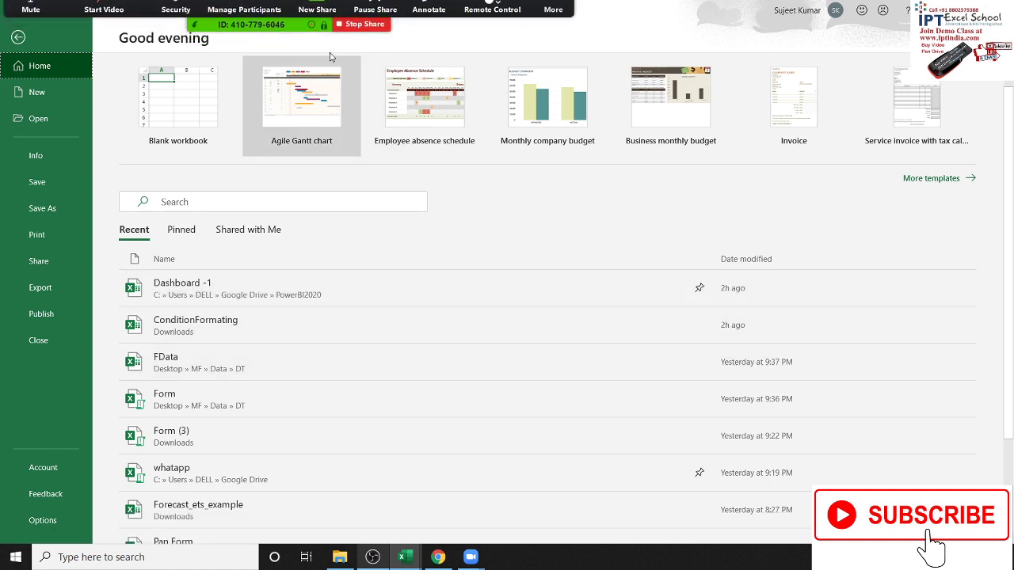
Step: In Zoom's participant list, allow the last and fifth participants to record the meeting
click(244, 9)
scroll(596, 339, down, 1)
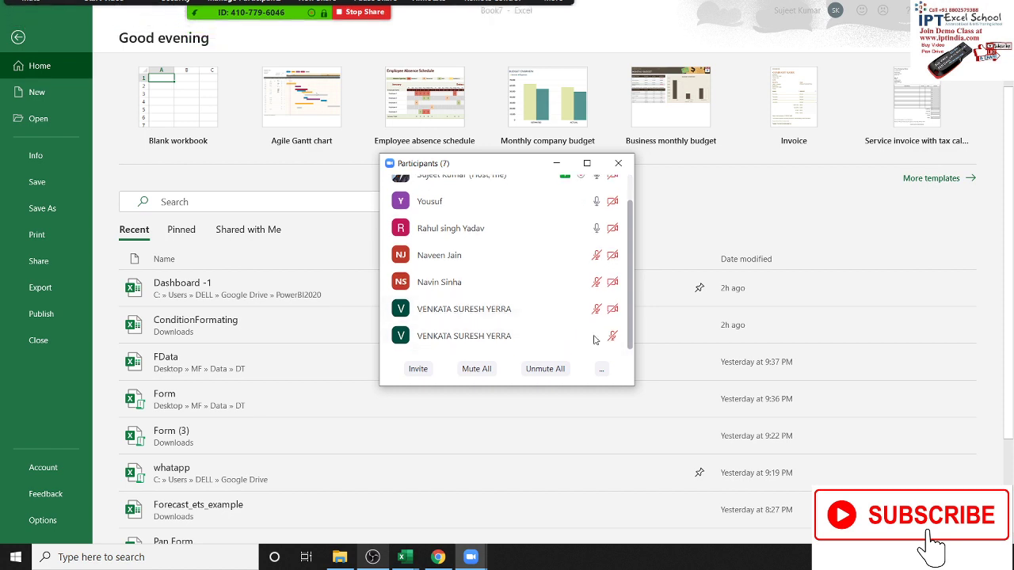
click(603, 336)
click(658, 372)
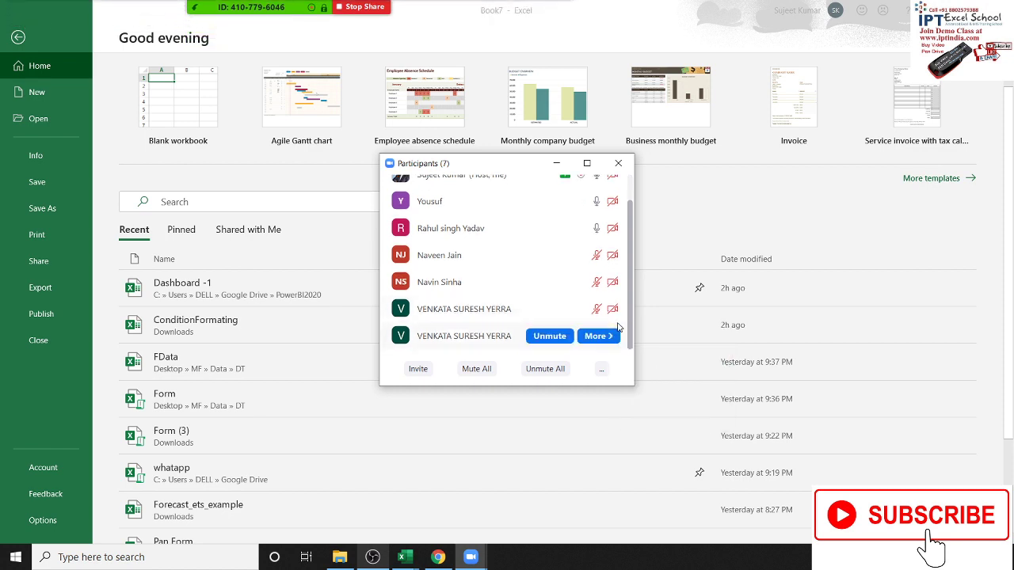
click(602, 336)
click(604, 285)
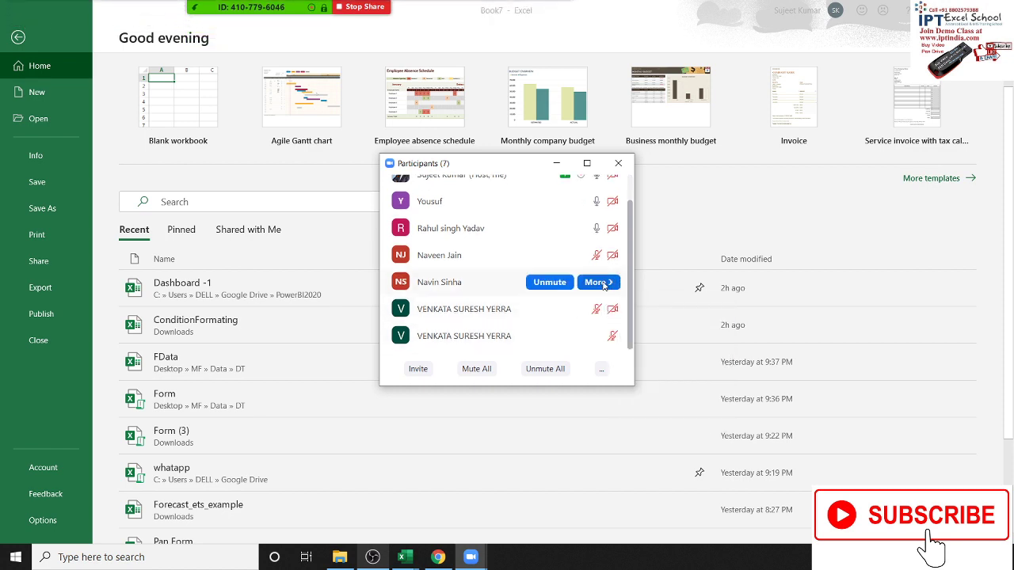
click(604, 285)
click(644, 335)
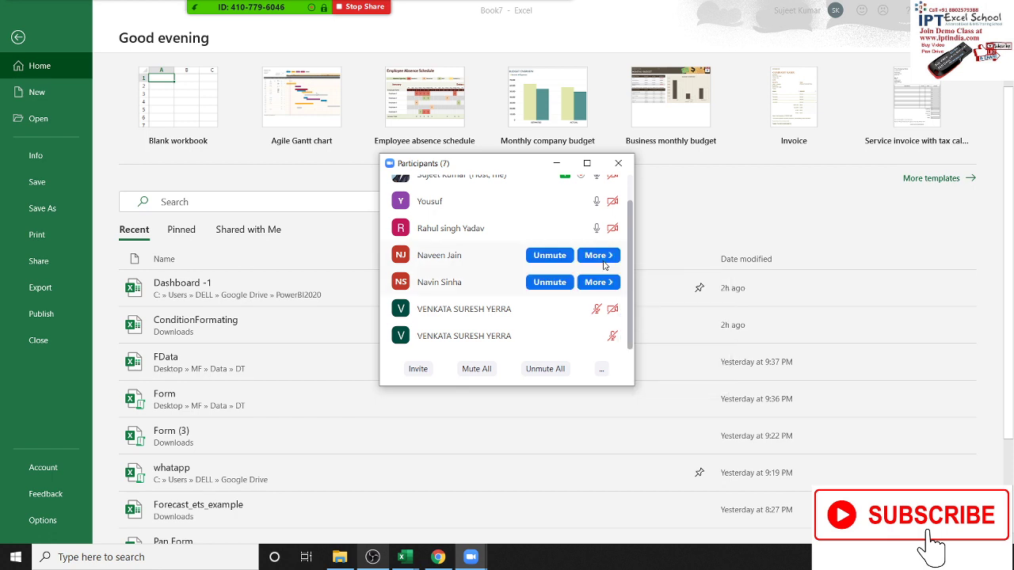
Step: Allow the third and second participants to record, then close the participants list
click(603, 260)
click(620, 243)
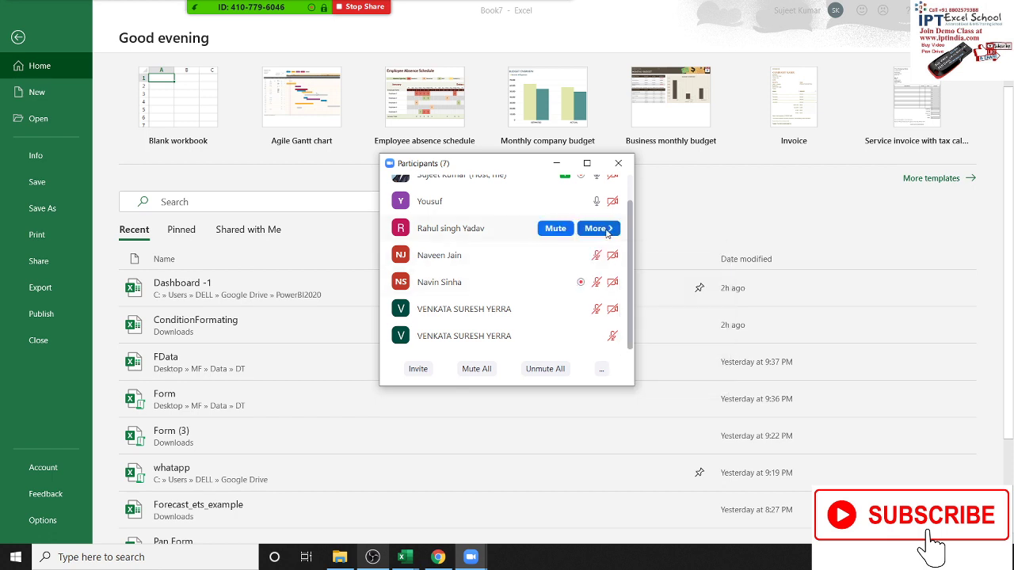
click(608, 230)
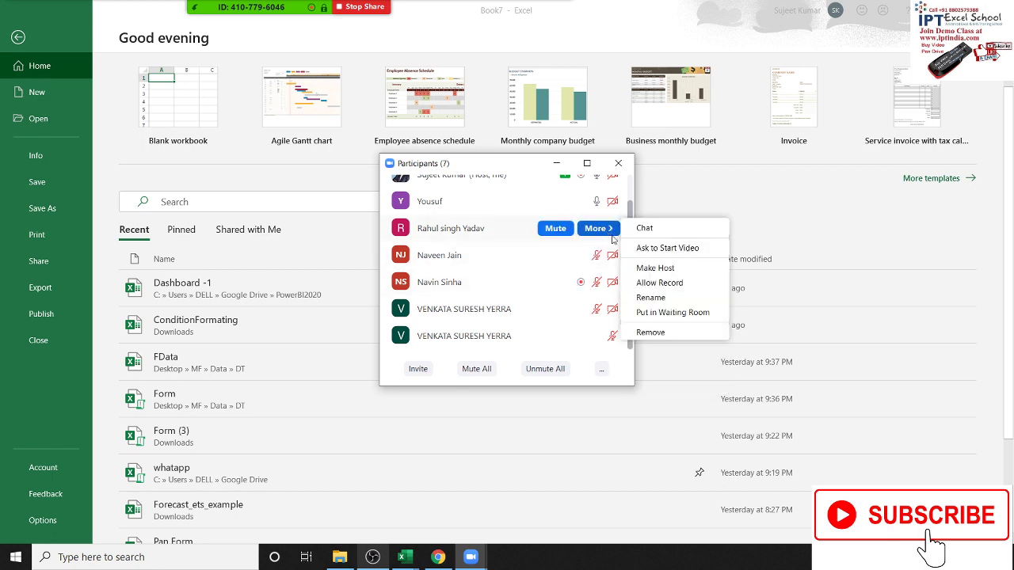
click(656, 285)
click(598, 202)
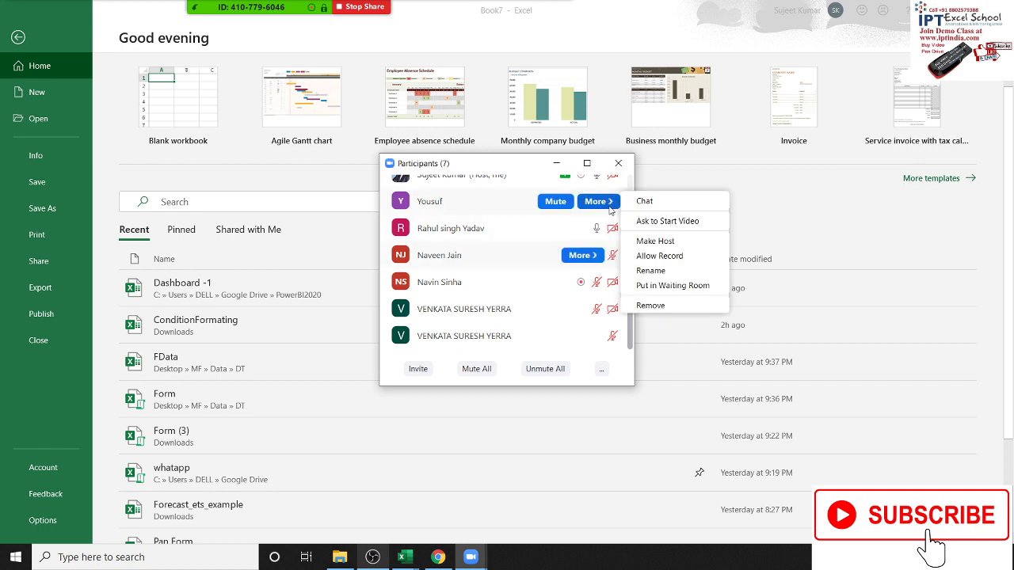
click(650, 255)
scroll(630, 194, up, 1)
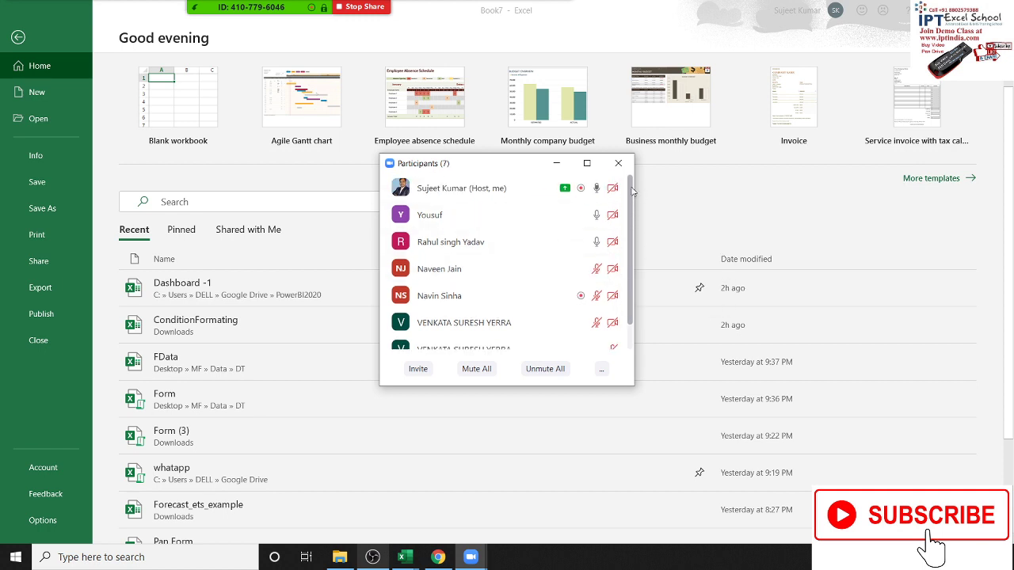
click(618, 164)
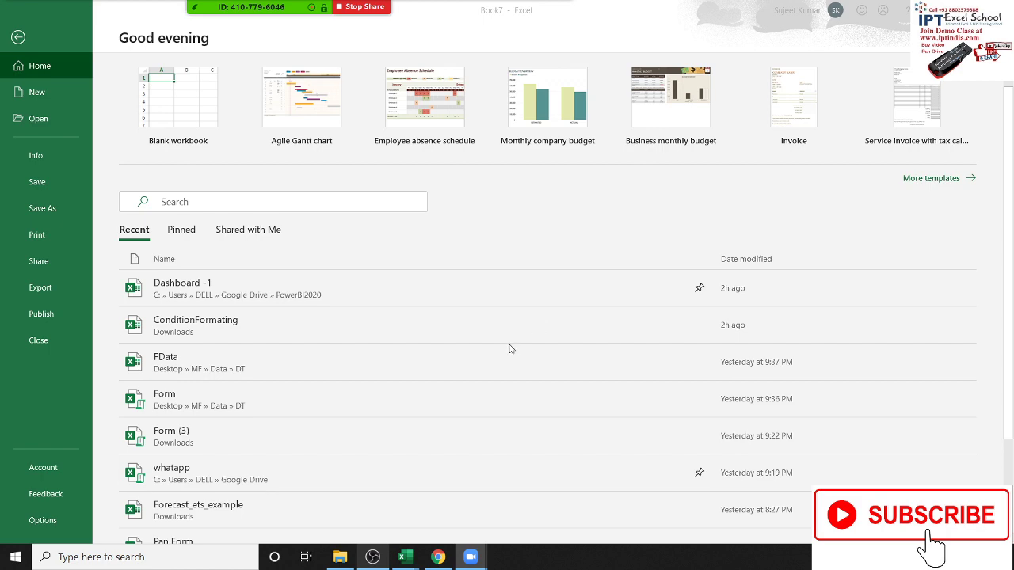
Step: Open the Dashboard -1 workbook and copy its Name-through-Duration data B1:I31
click(297, 294)
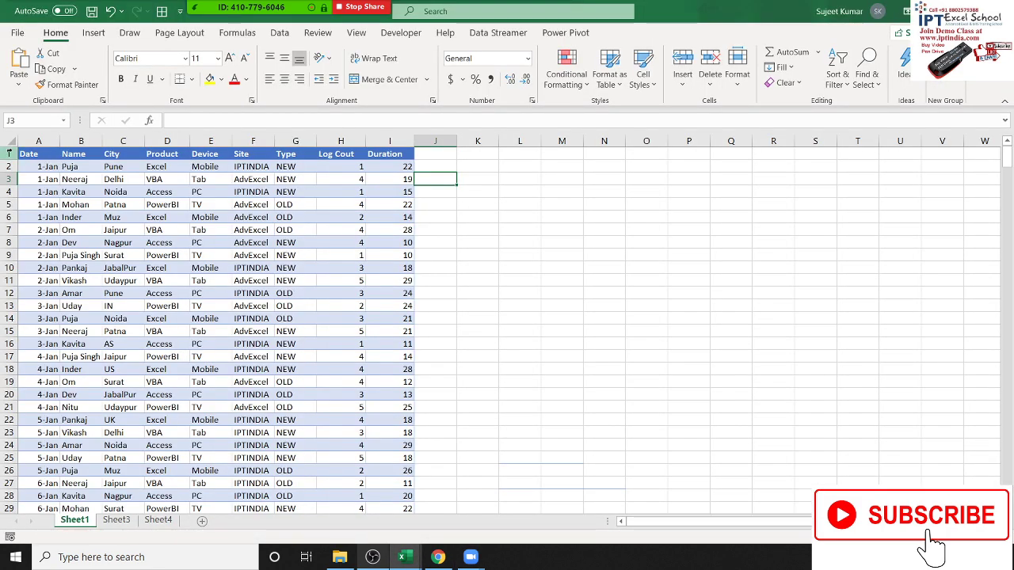
drag(28, 155, 392, 446)
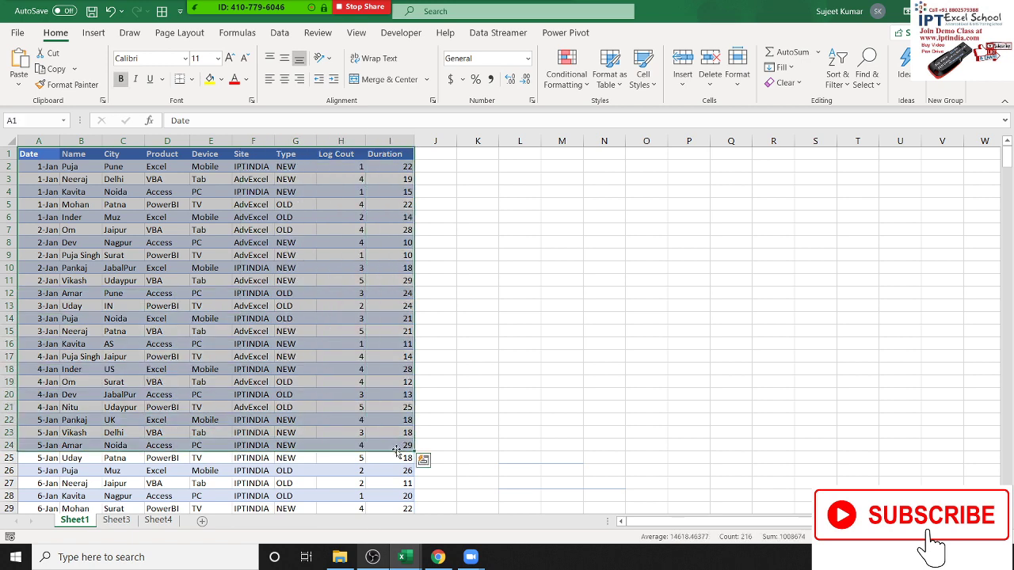
shift+click(392, 504)
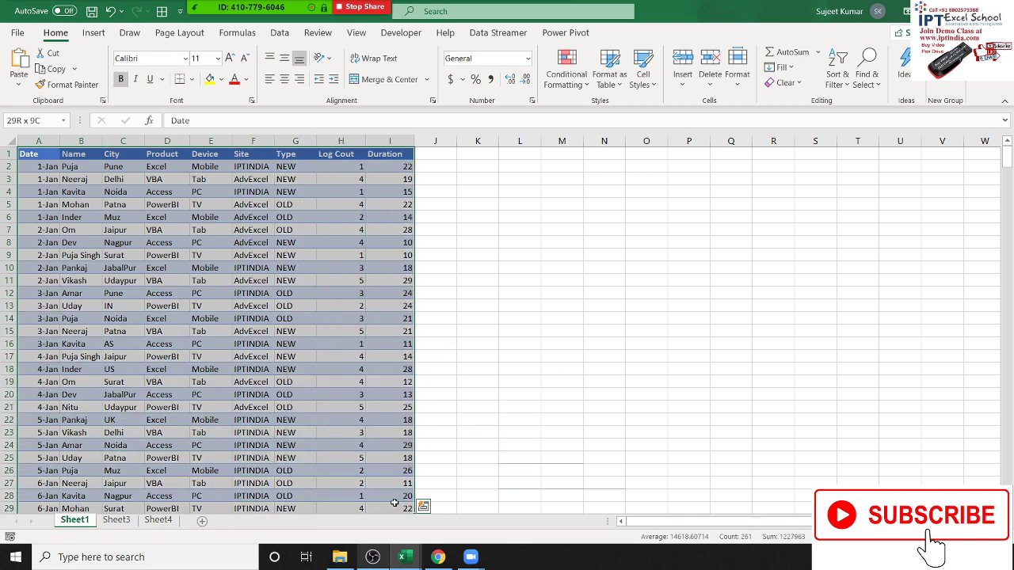
drag(82, 153, 392, 458)
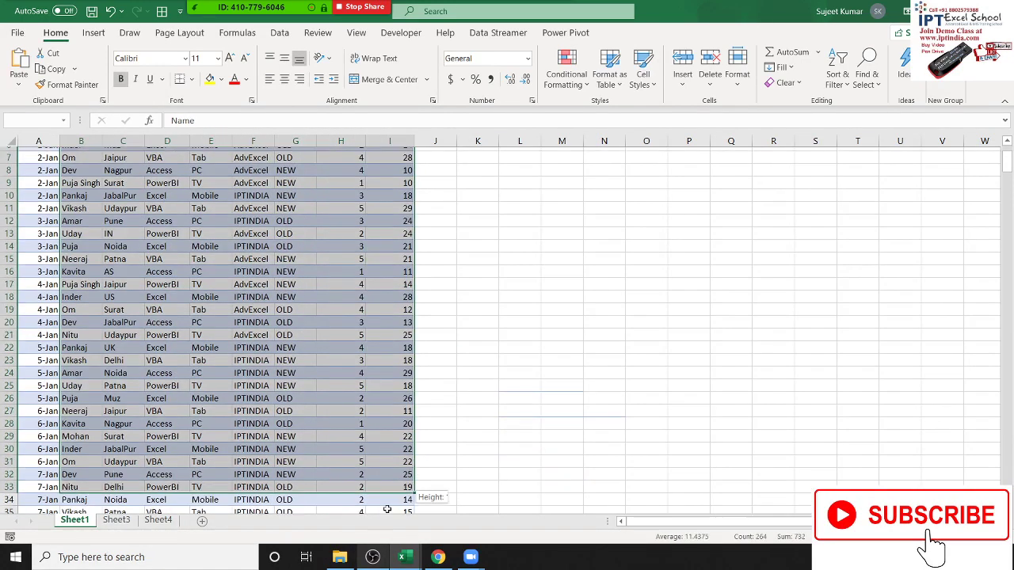
key(ctrl+c)
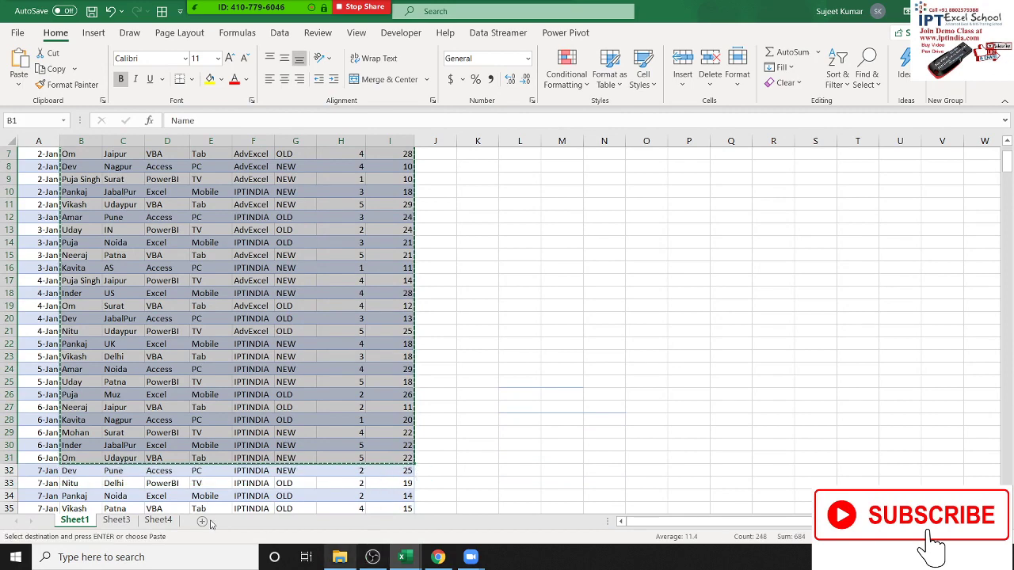
Step: Paste the data at A1 of a new blank workbook and select the header row A1:H1
key(ctrl+n)
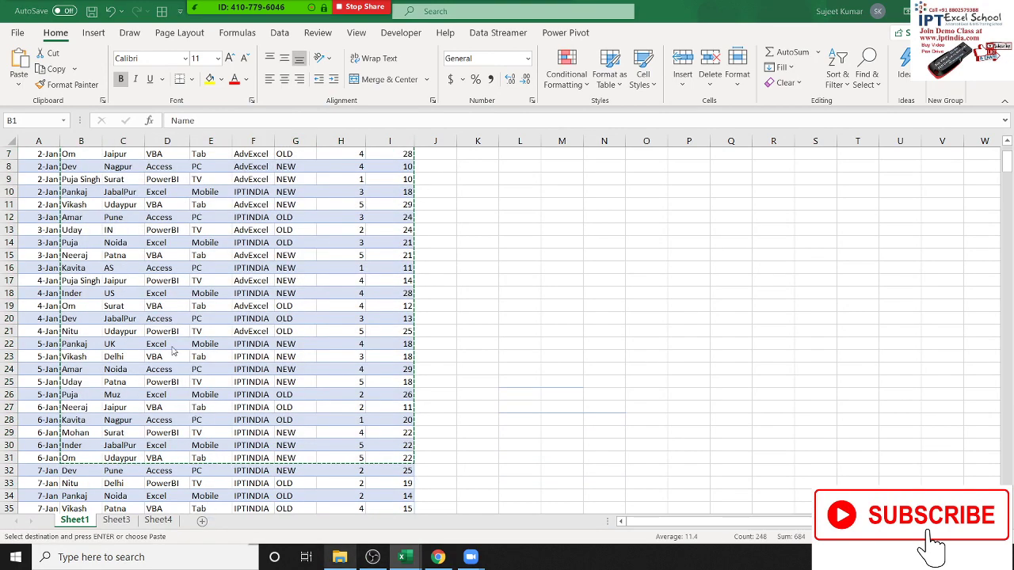
key(ctrl+v)
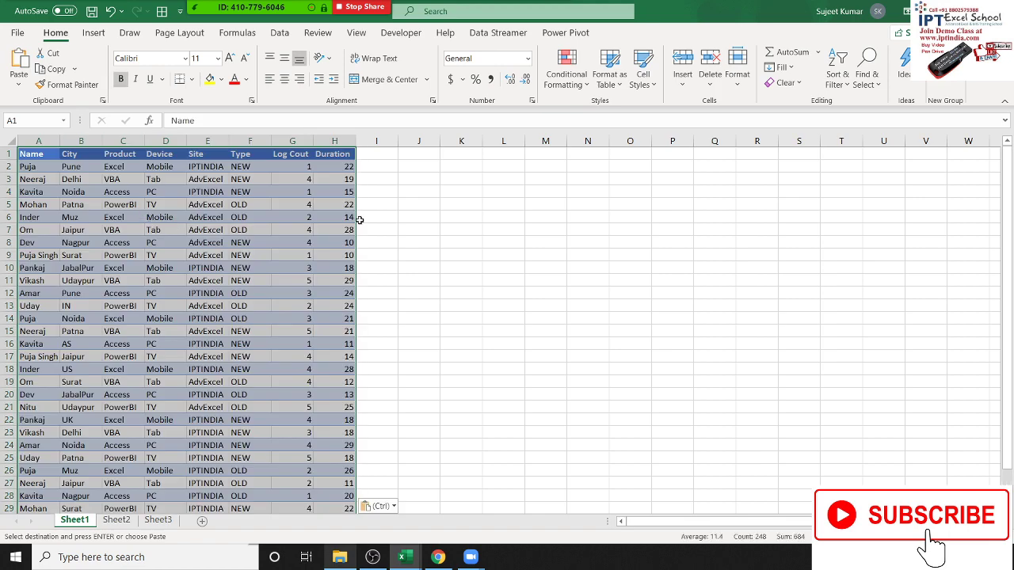
click(407, 208)
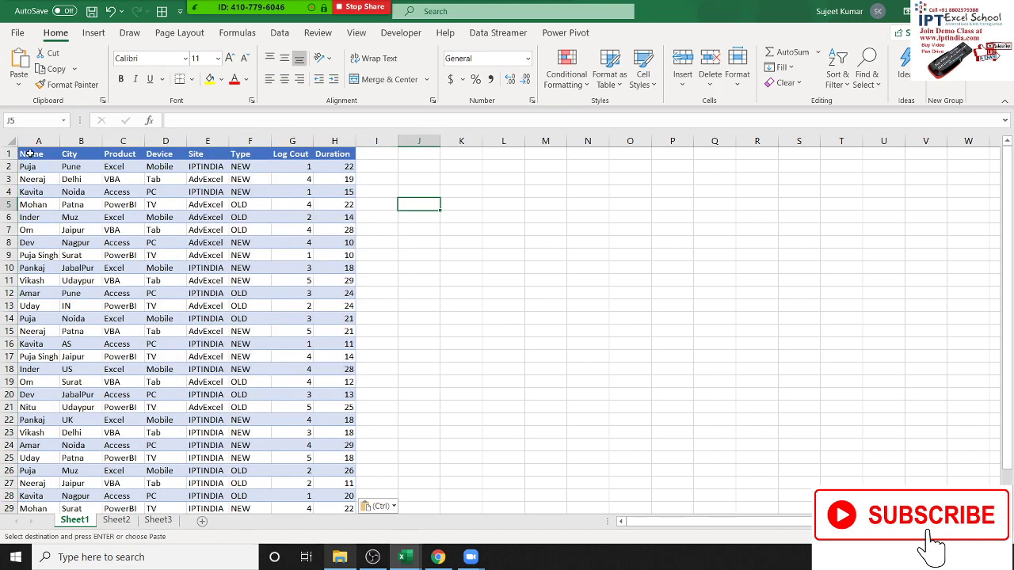
drag(24, 153, 314, 154)
Step: Copy the header row into M1:T1 to start a criteria table
key(ctrl+c)
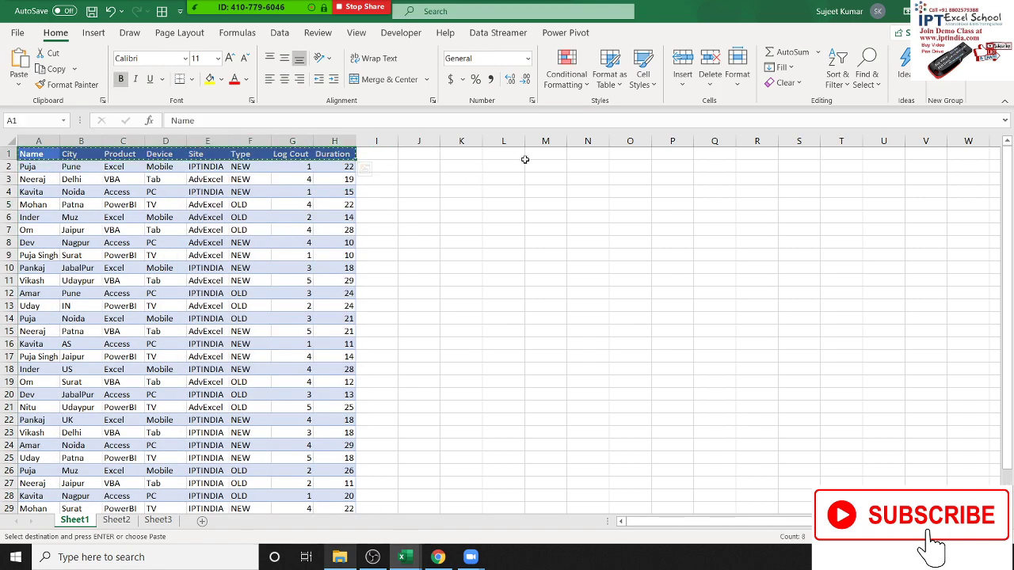
click(531, 154)
key(ctrl+v)
key(Escape)
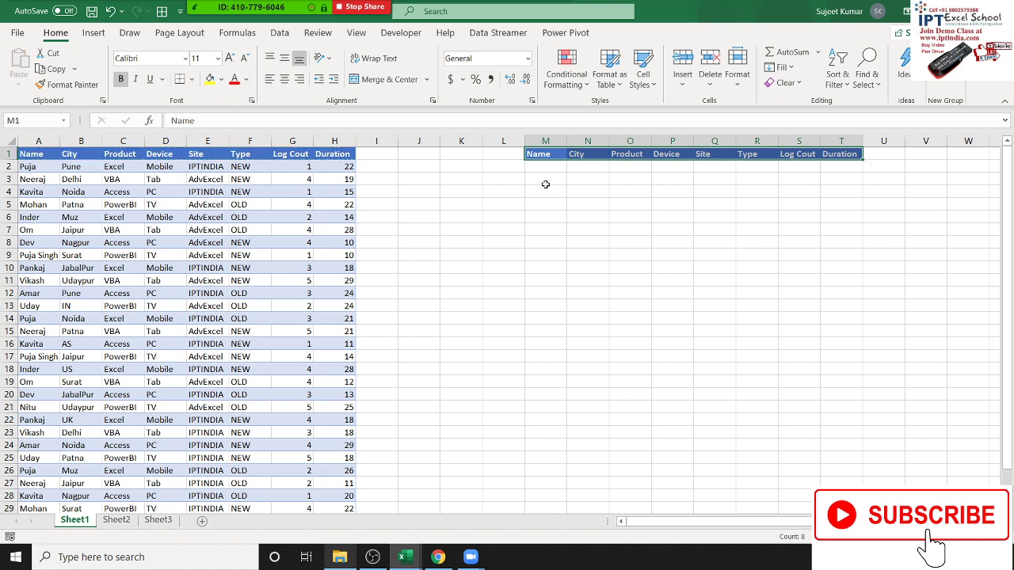
Step: Enter criteria Puja in M2, Pune in N3 and TV in O4
click(545, 178)
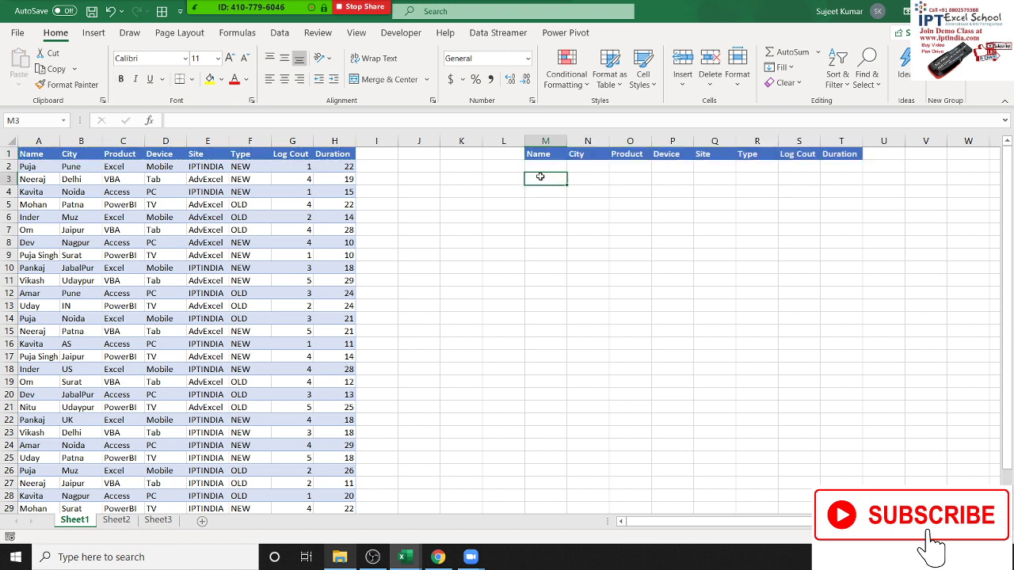
key(Up)
text(Puja)
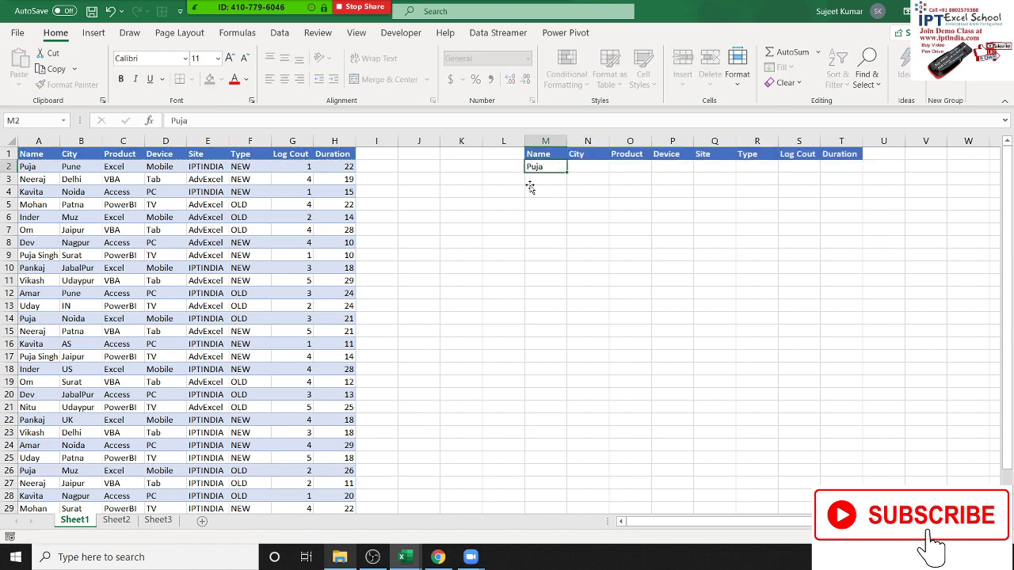
key(Return)
key(Right)
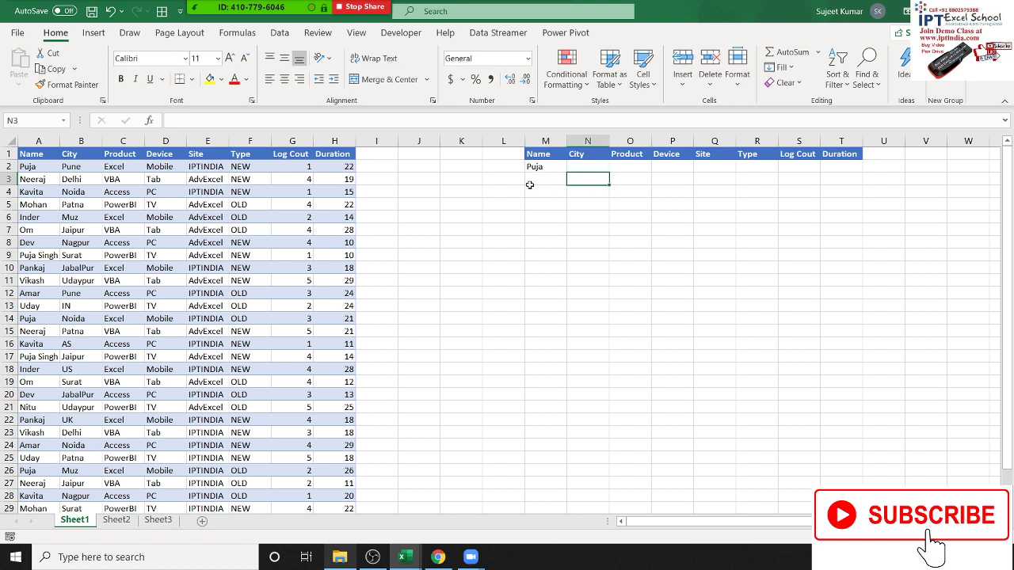
text(Pune)
key(Return)
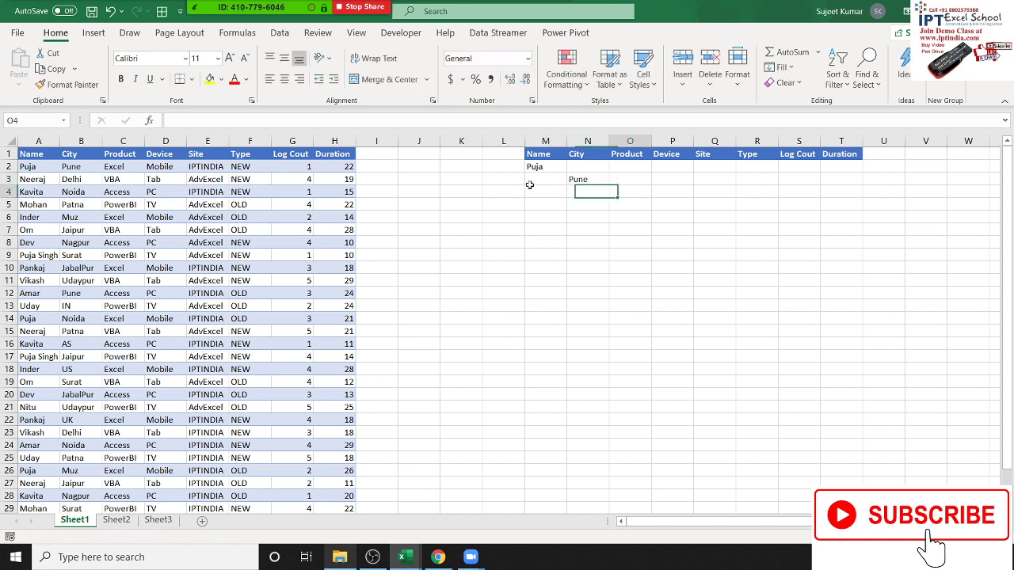
key(Right)
text(T)
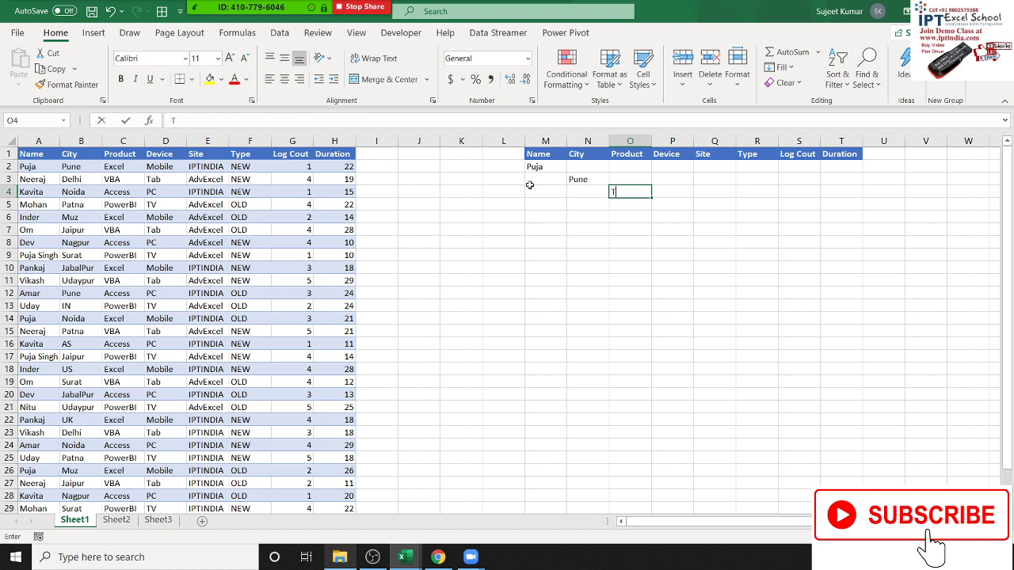
text(V)
key(Return)
Step: Enter OLD as the Type criterion in R2
key(Up)
key(Right)
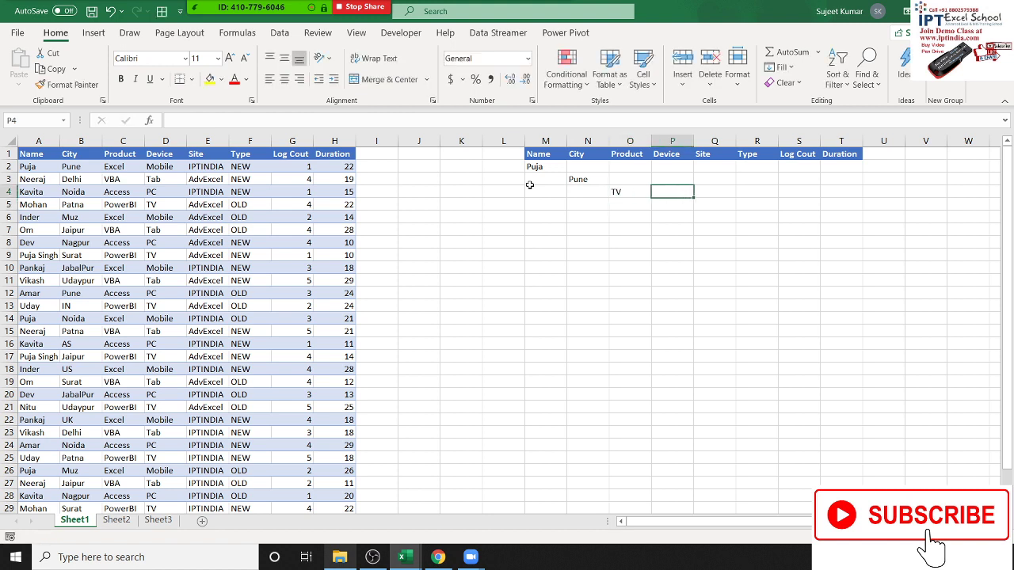
key(Right)
key(Right)
key(Left)
key(Left)
key(Left)
key(Left)
key(Up)
key(Up)
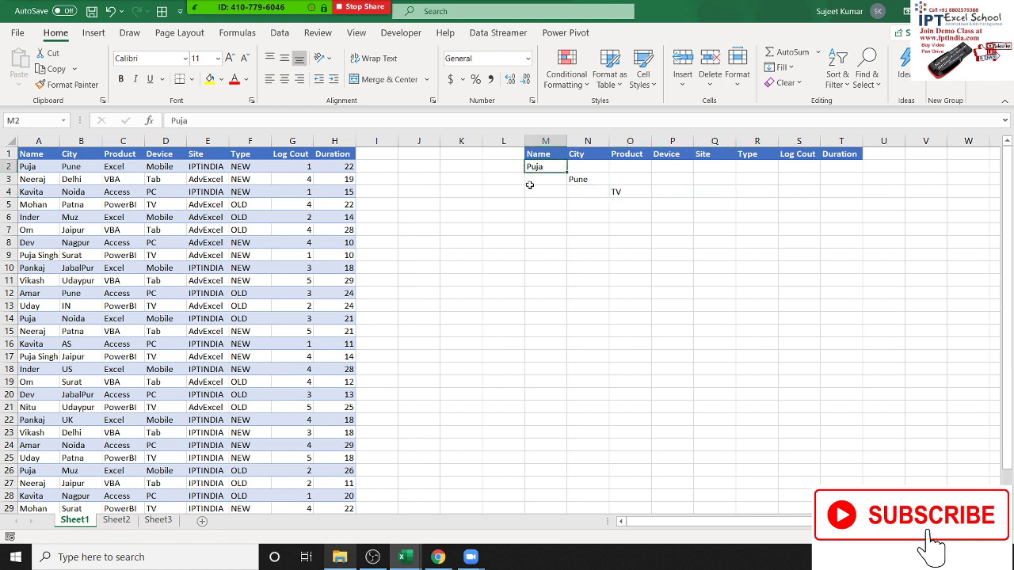
key(Right)
key(Right)
key(Right)
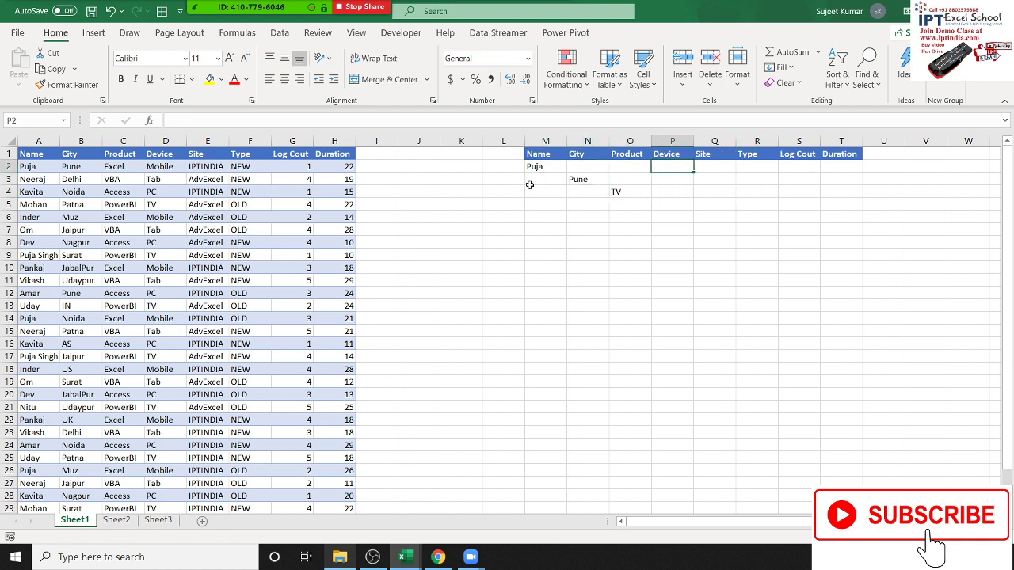
key(Right)
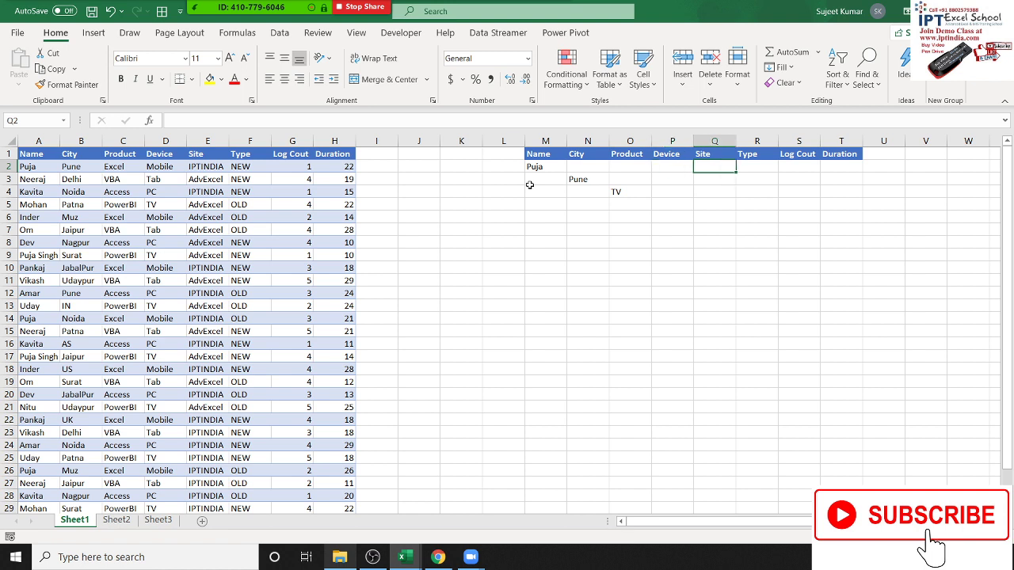
key(Right)
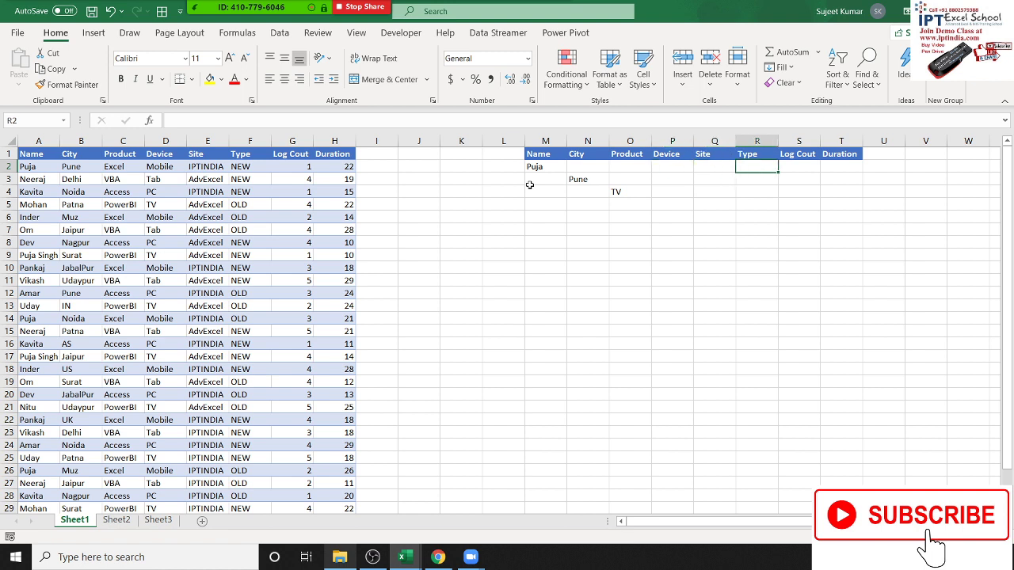
text(OLD)
key(Return)
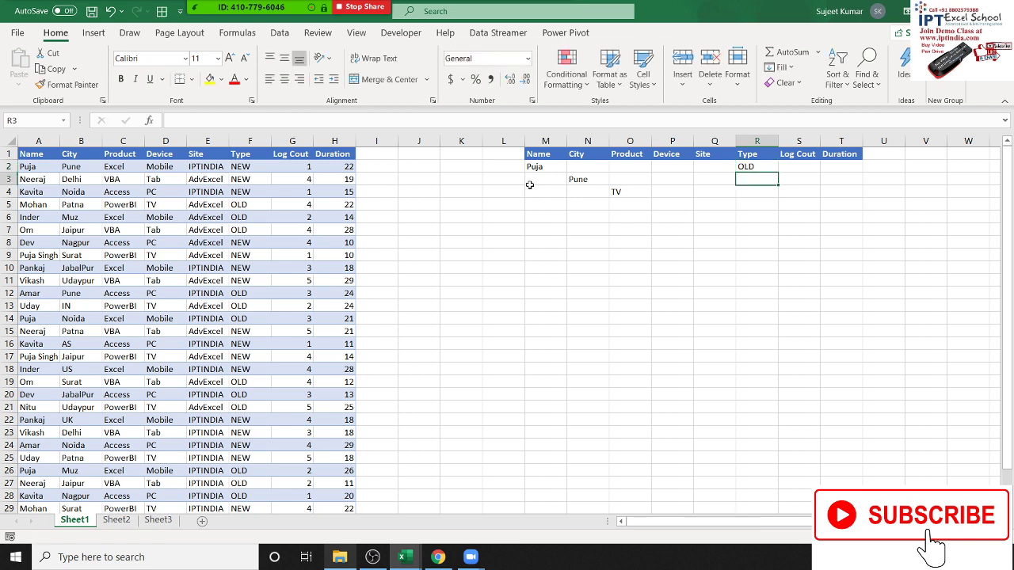
Step: Enter >3 as the Log Cout criterion in S3
key(Left)
key(Left)
key(Left)
key(Left)
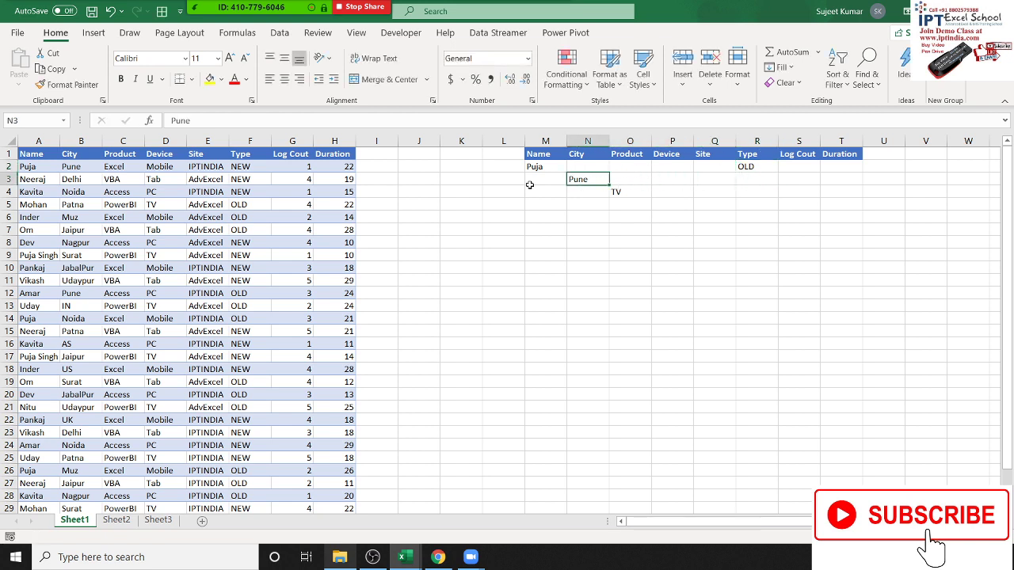
key(Right)
key(Right)
key(Right)
key(Right)
key(Right)
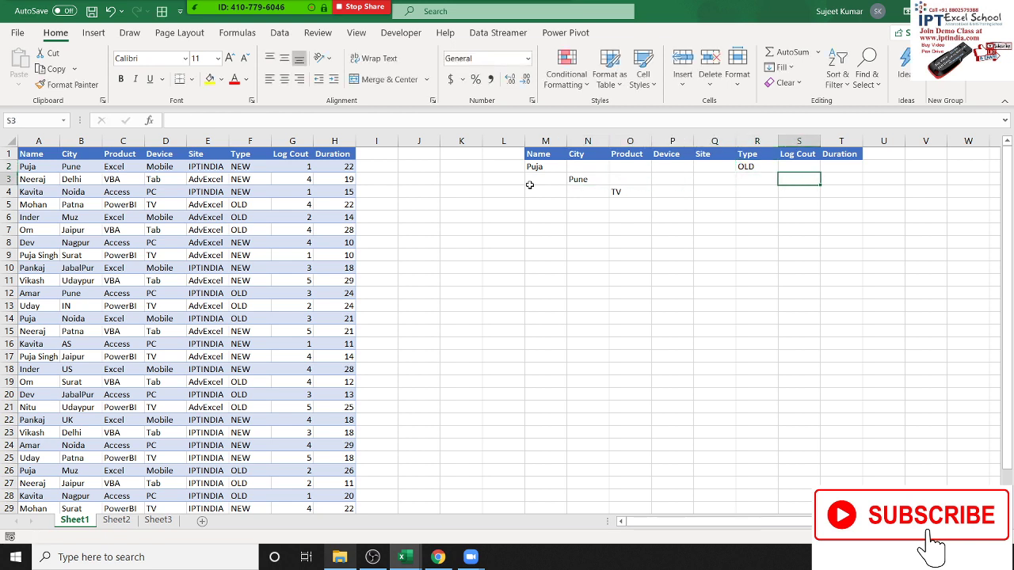
text(>3)
key(Return)
key(Left)
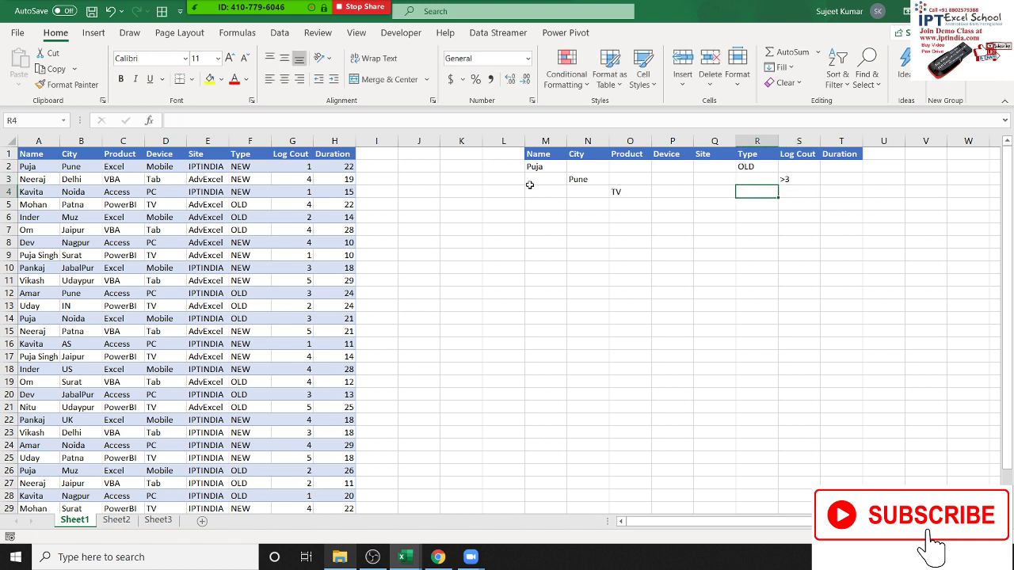
key(Left)
key(Left)
key(Left)
key(Down)
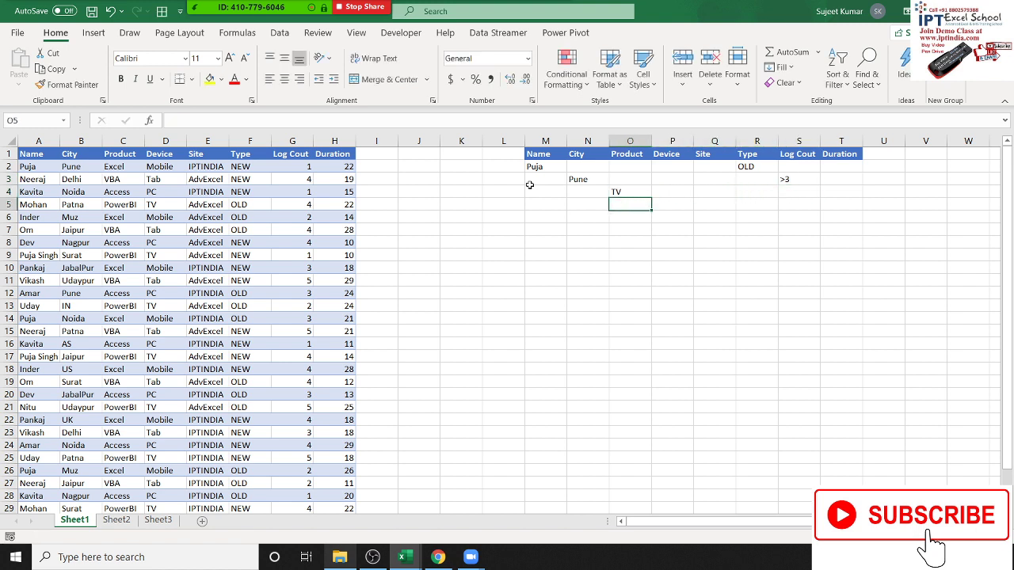
key(Left)
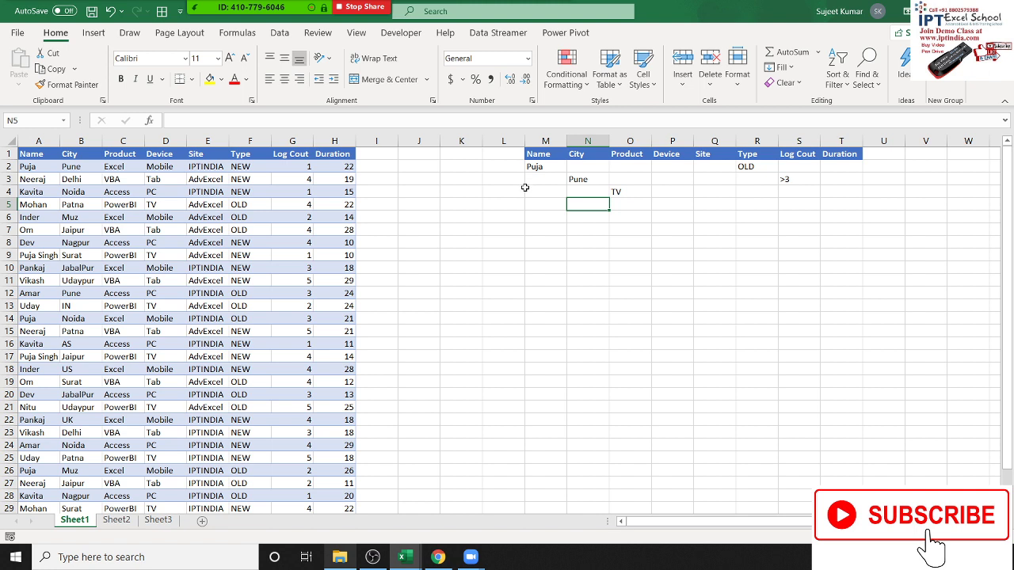
Step: Review the criteria cells and select M6 for the result formula
click(344, 141)
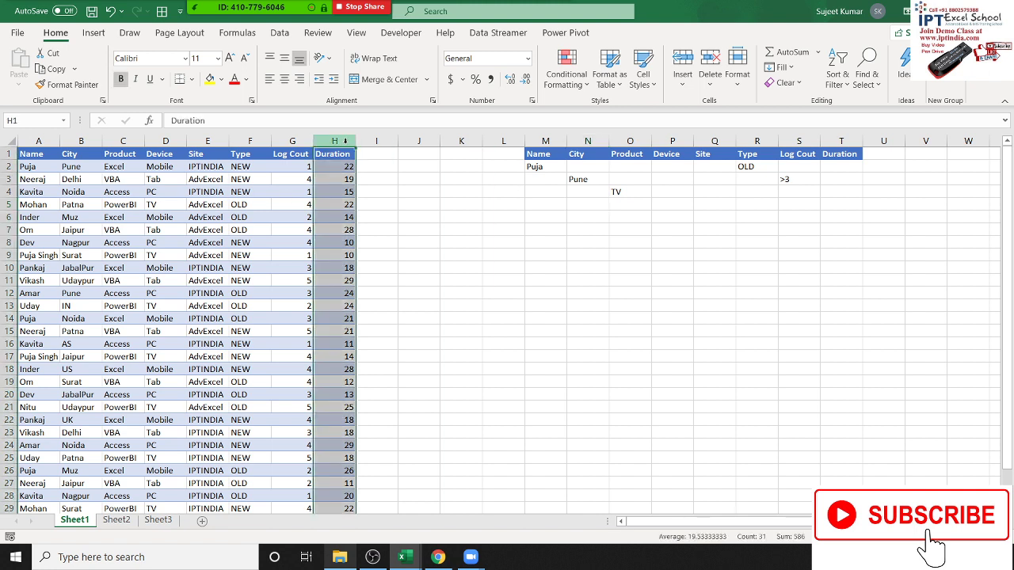
click(893, 168)
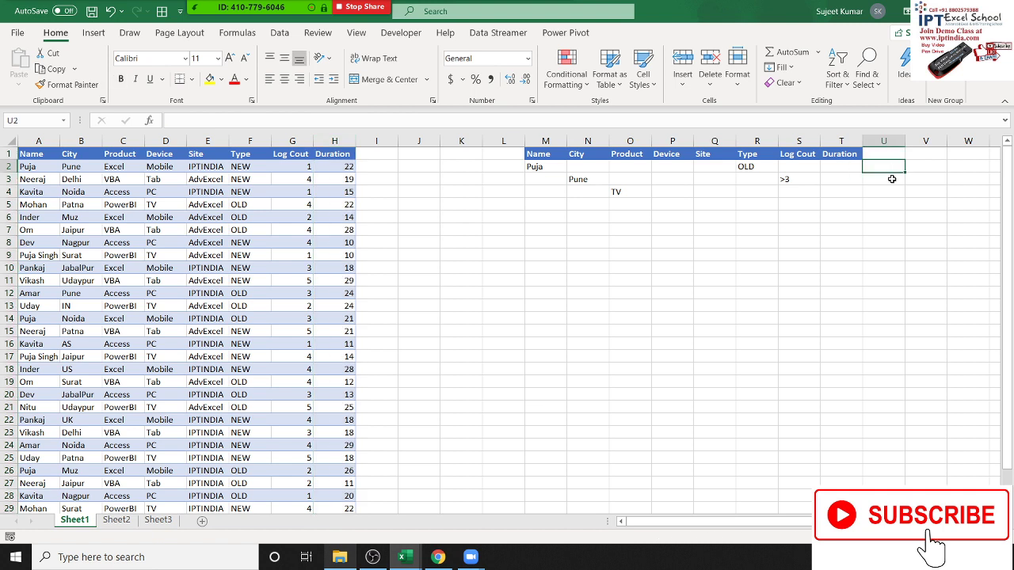
drag(860, 166, 552, 176)
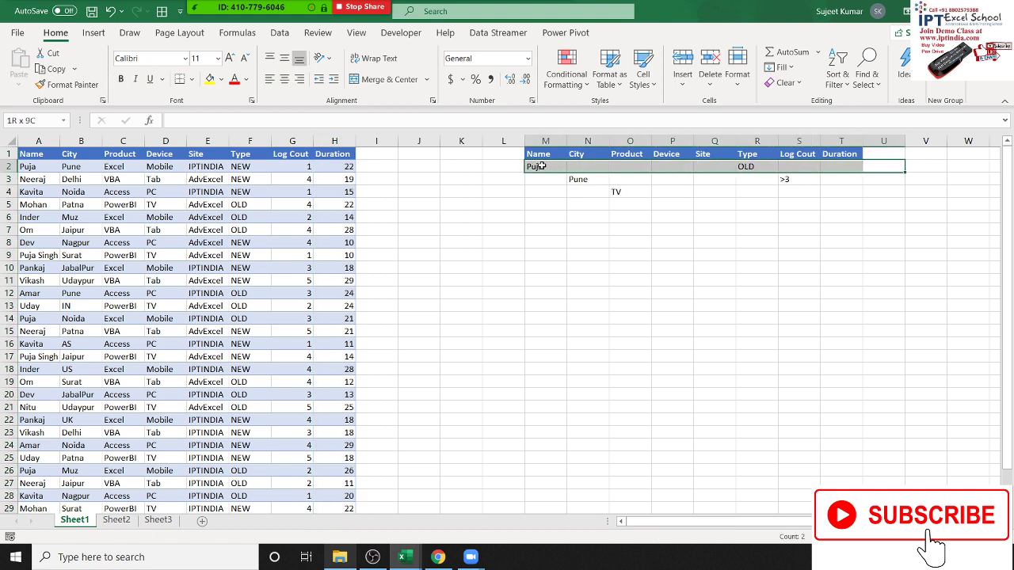
click(550, 181)
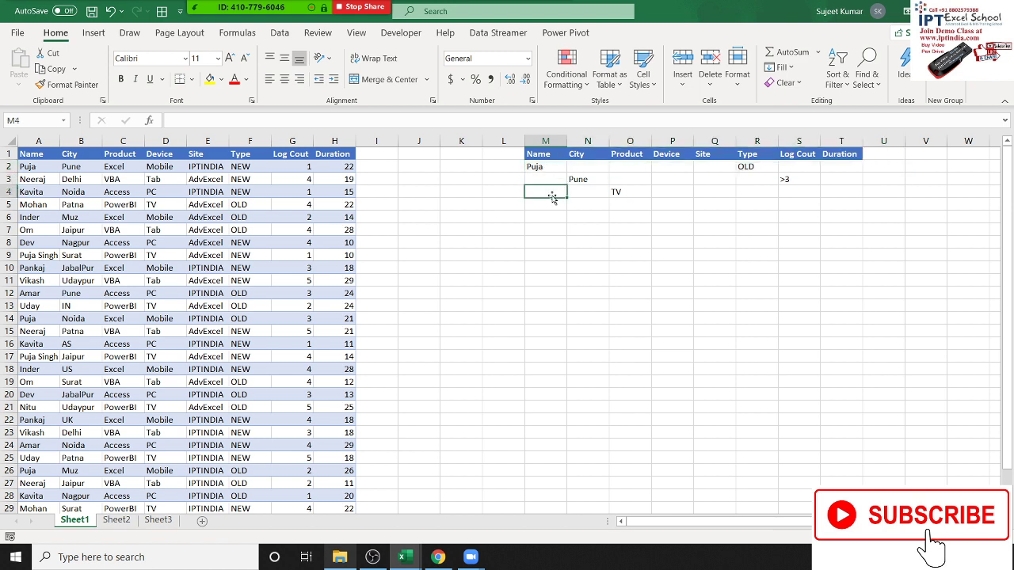
drag(547, 168, 625, 167)
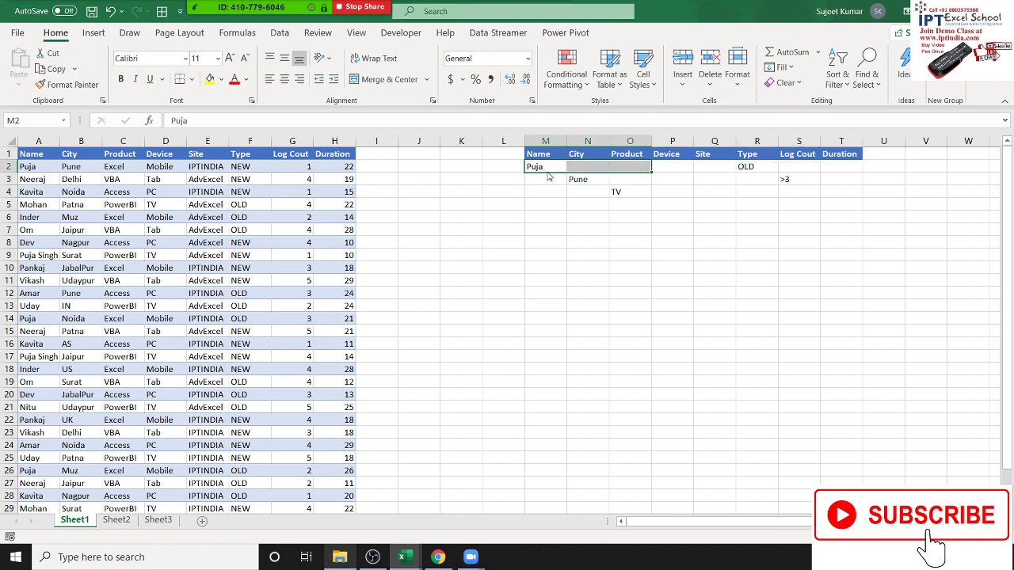
click(594, 167)
click(631, 168)
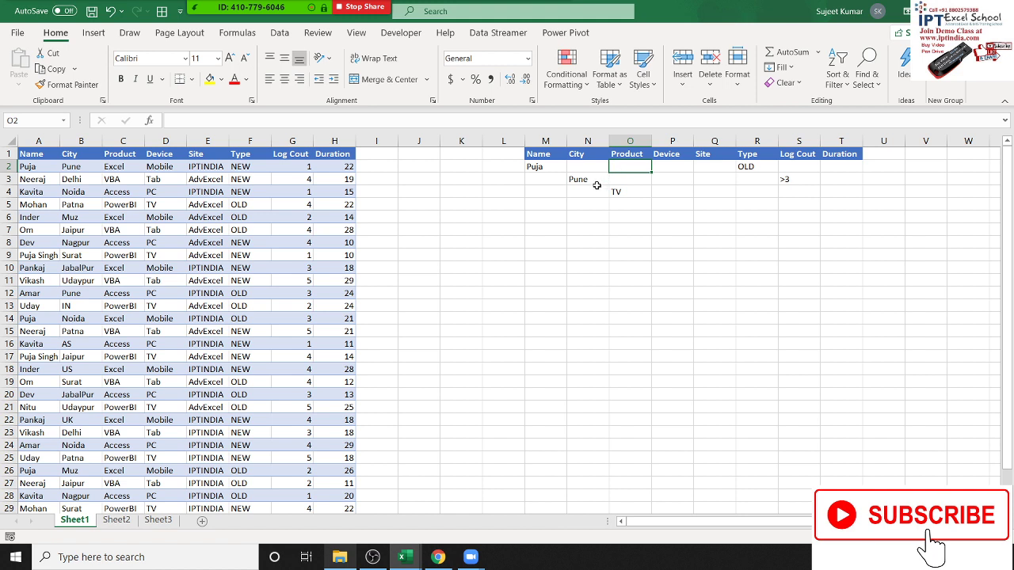
click(546, 220)
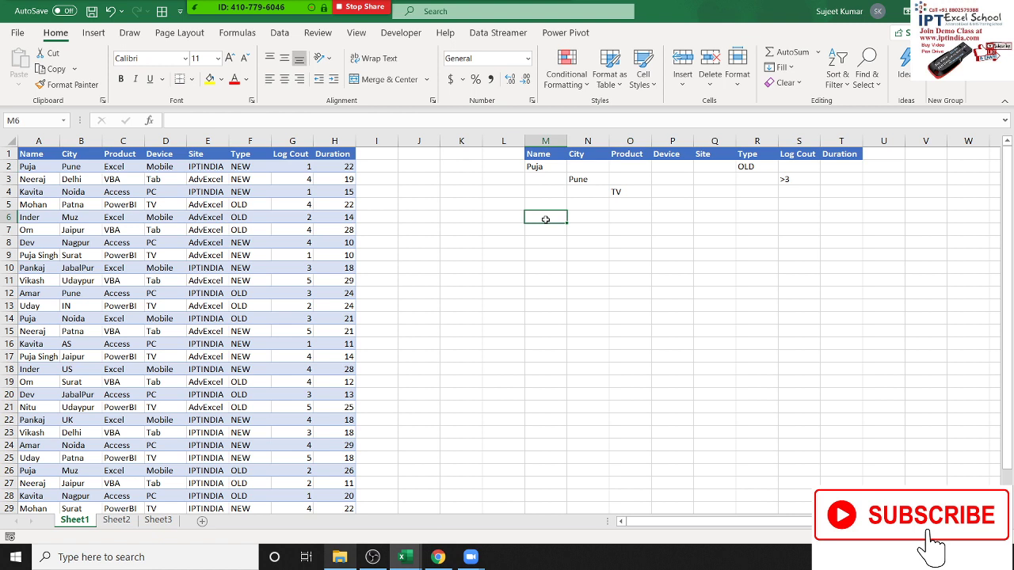
Step: Start a DSUM in M6 with database A1:H31 and the Duration header H1 as field
text(=d)
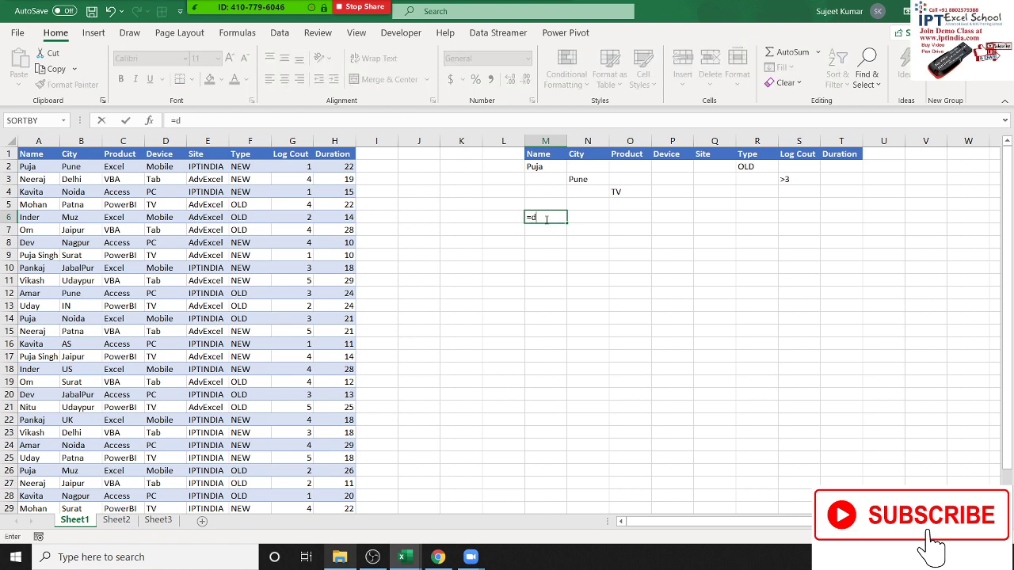
text(su)
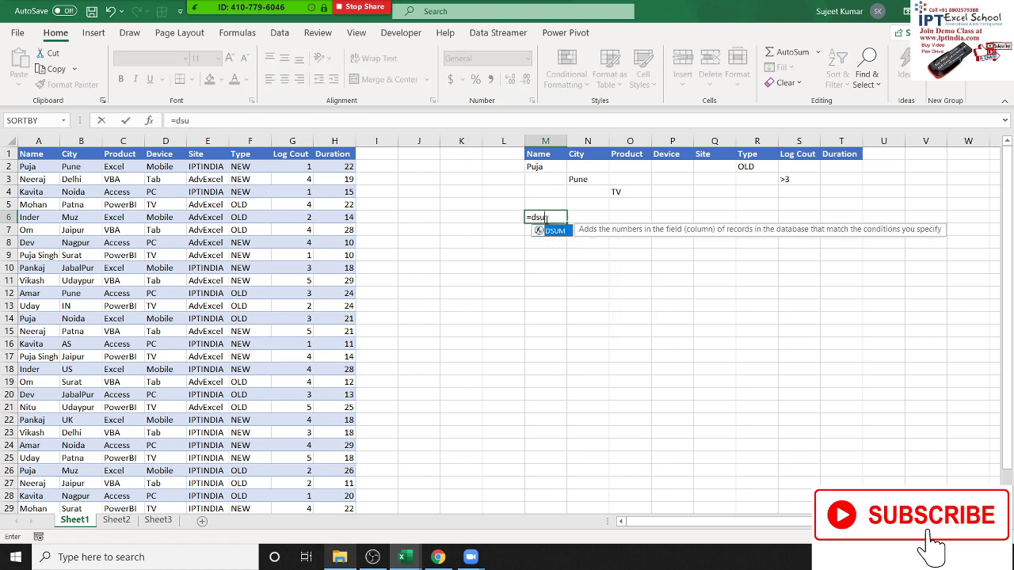
key(Tab)
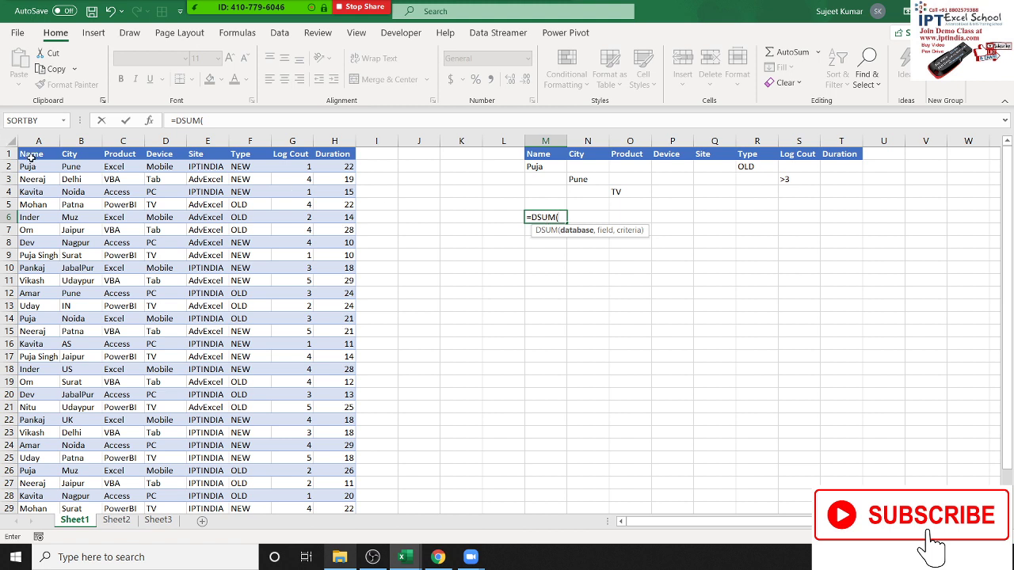
click(30, 158)
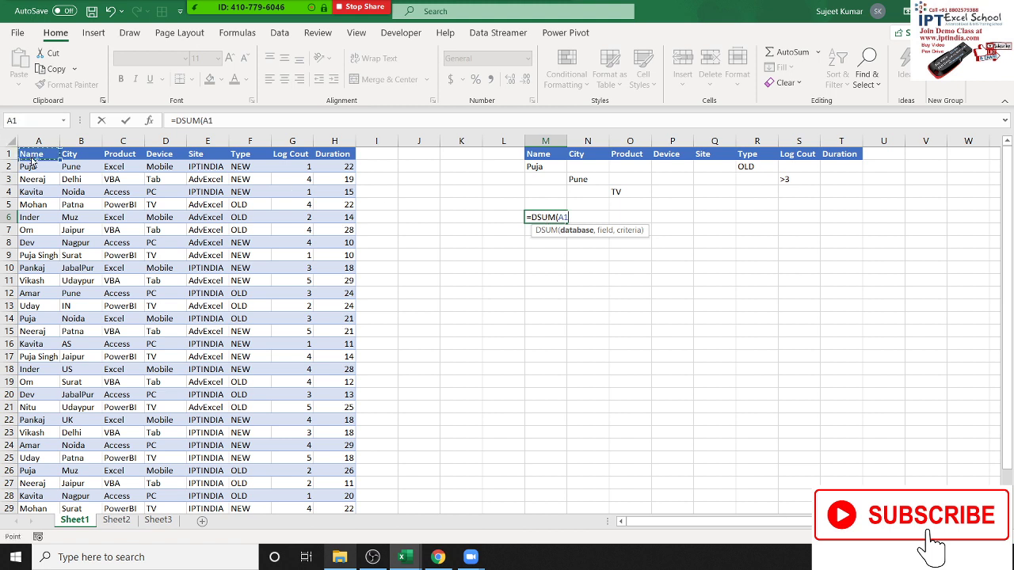
key(ctrl+shift+Right)
key(ctrl+shift+Down)
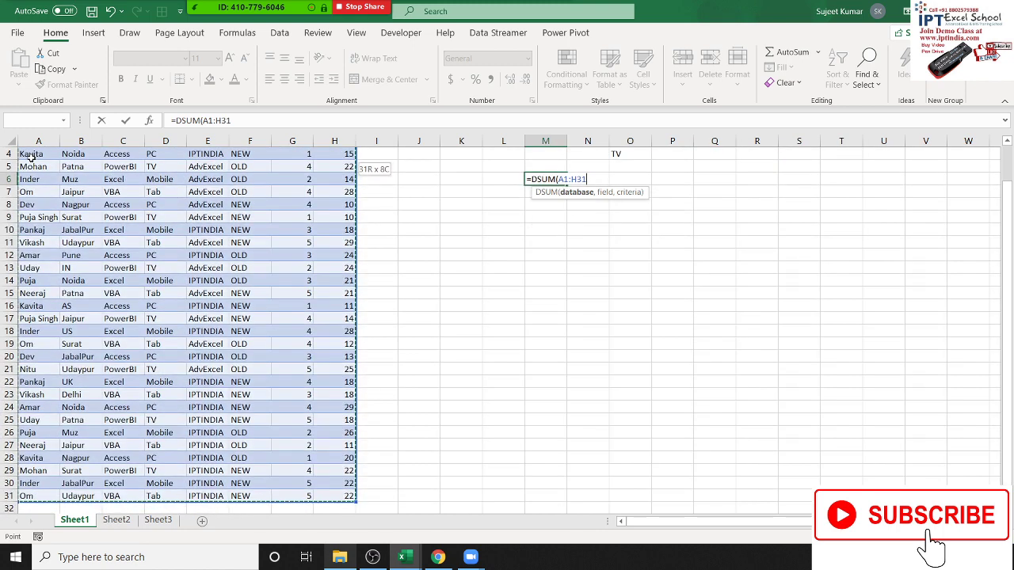
text(,)
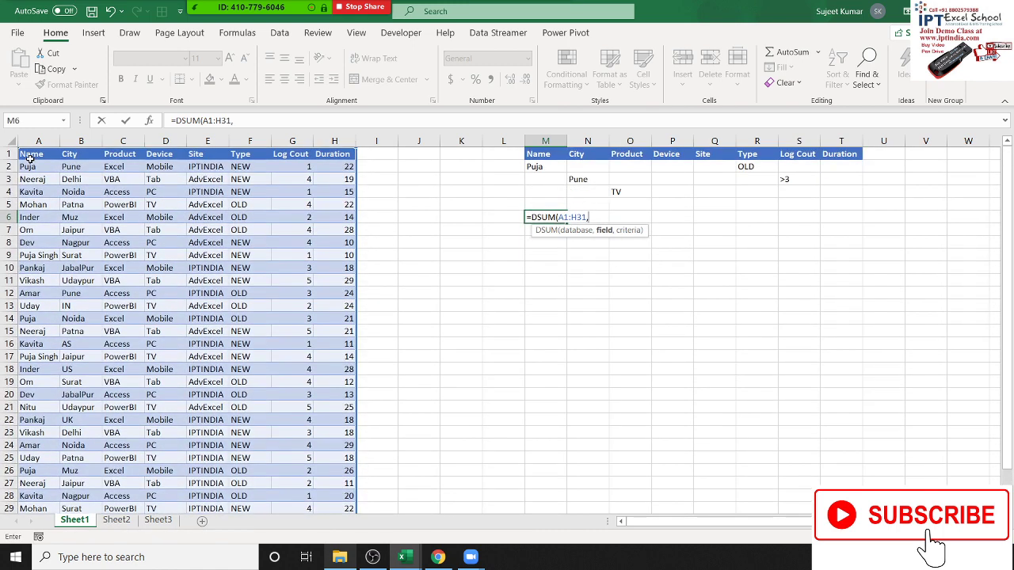
click(328, 155)
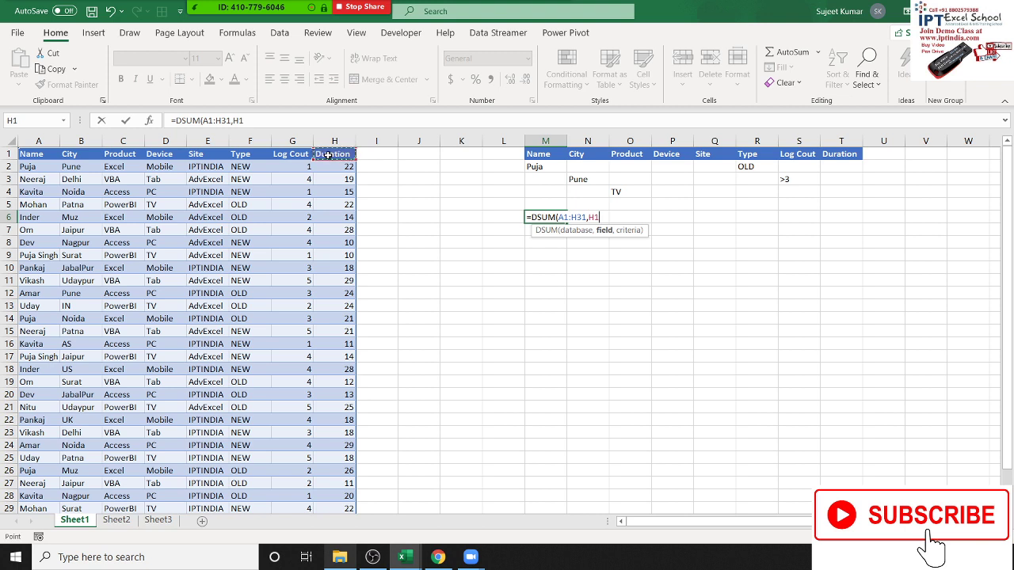
text(,)
Step: Finish the DSUM with criteria M1:T4, giving =DSUM(A1:H31,H1,M1:T4) = 47
drag(553, 155, 834, 195)
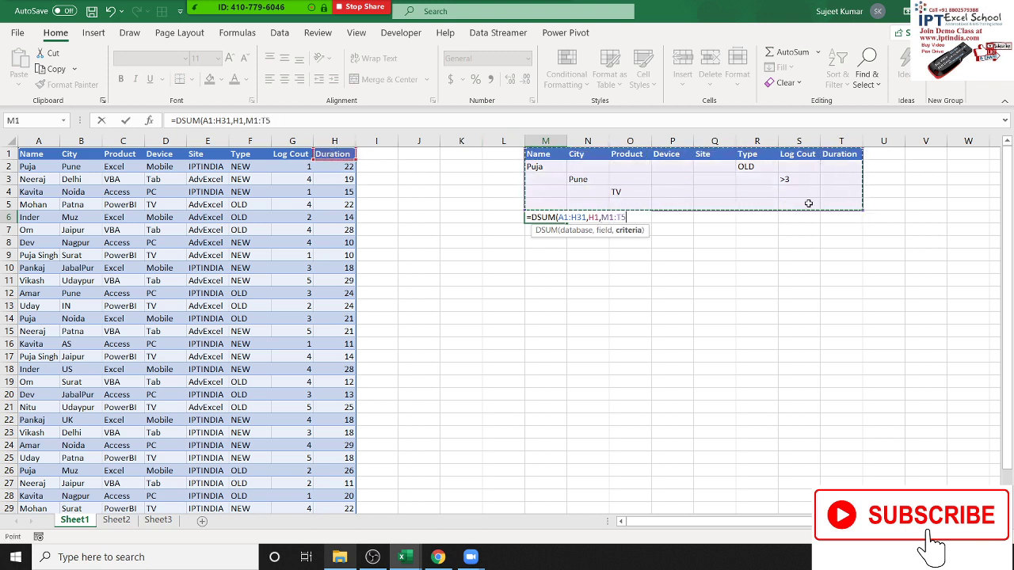
drag(834, 196, 805, 204)
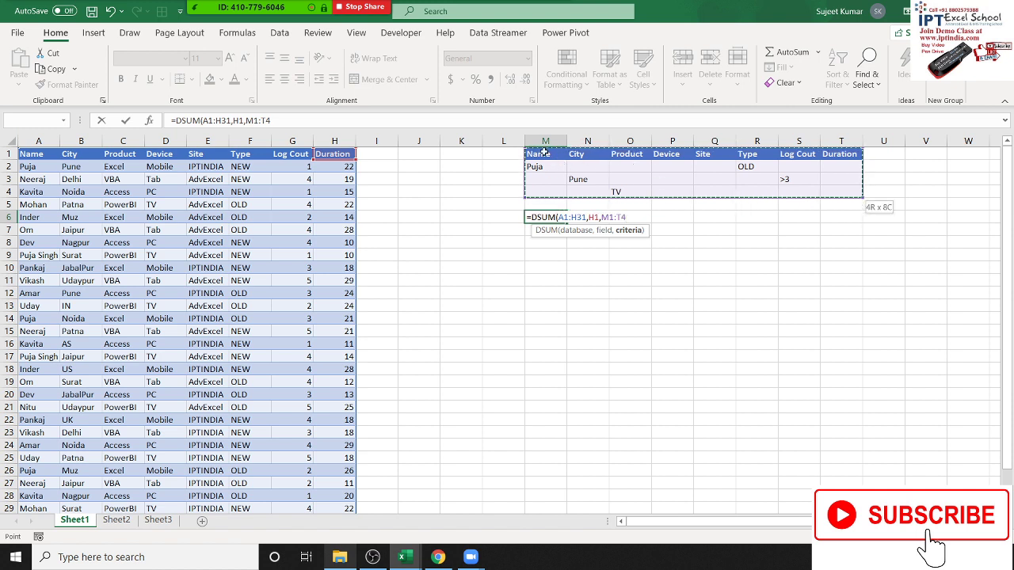
text())
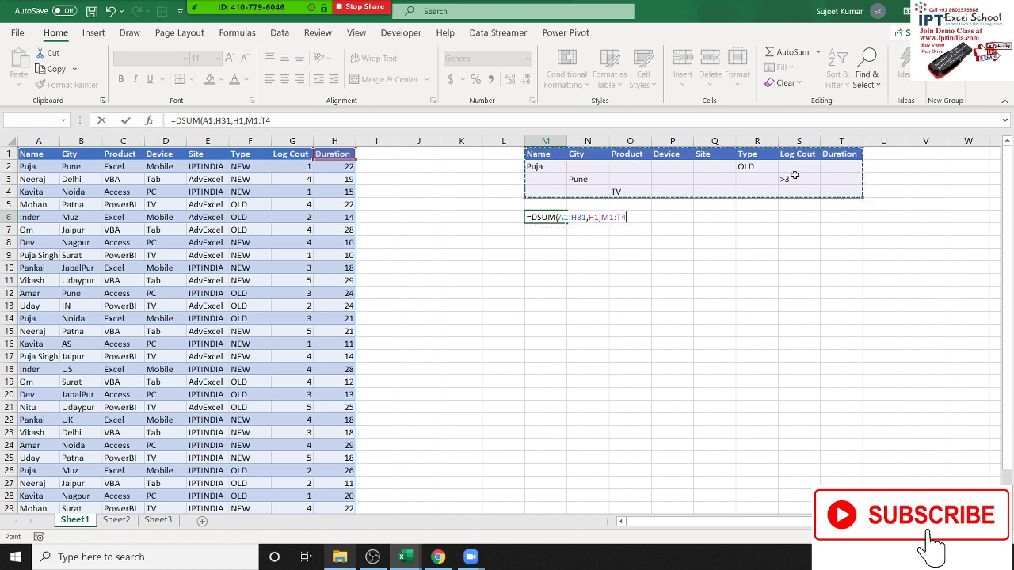
key(Return)
key(Up)
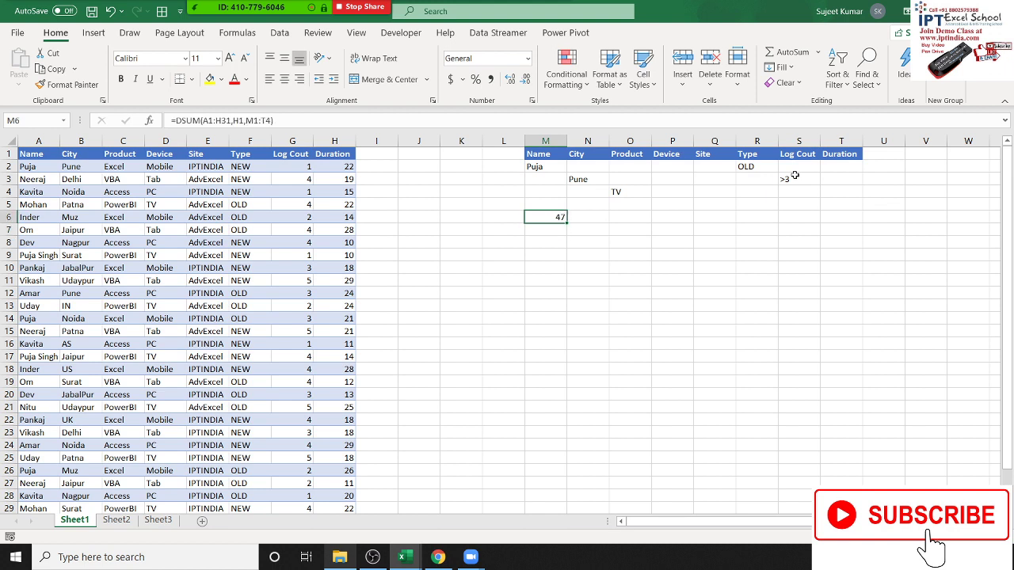
click(39, 156)
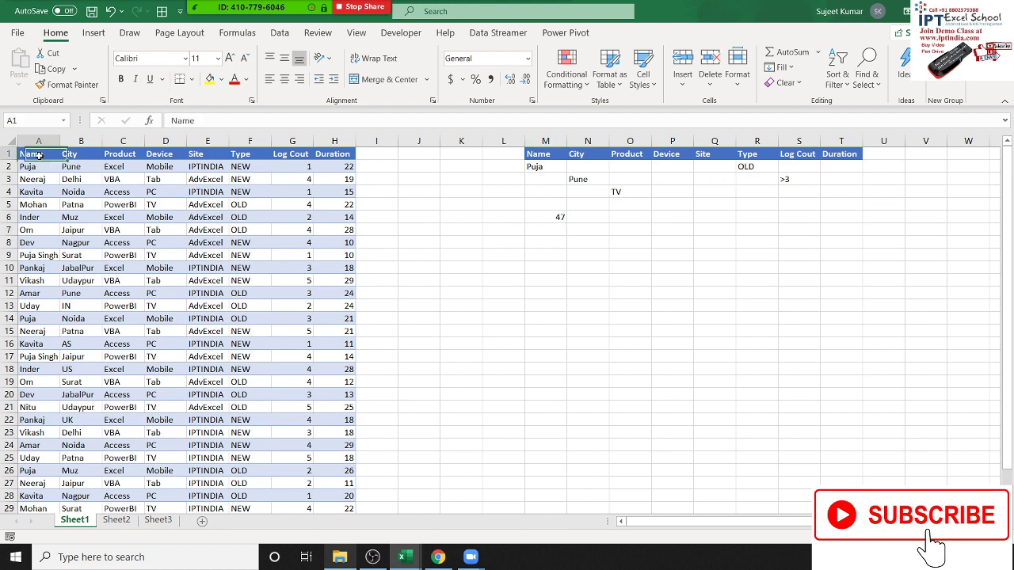
Step: Run an Advanced Filter with criteria M1:T4, copying the matching records to K12
click(270, 36)
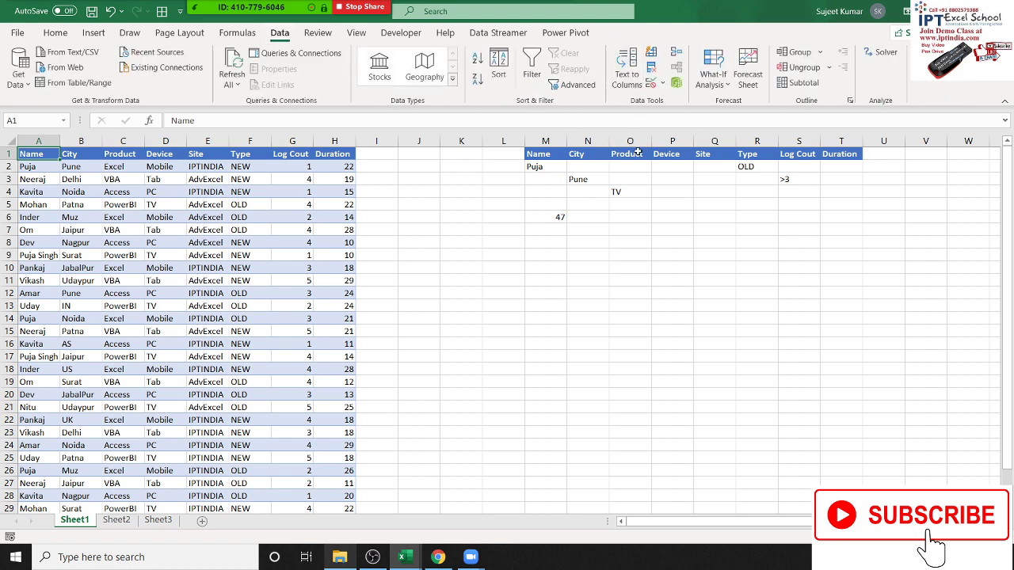
click(575, 84)
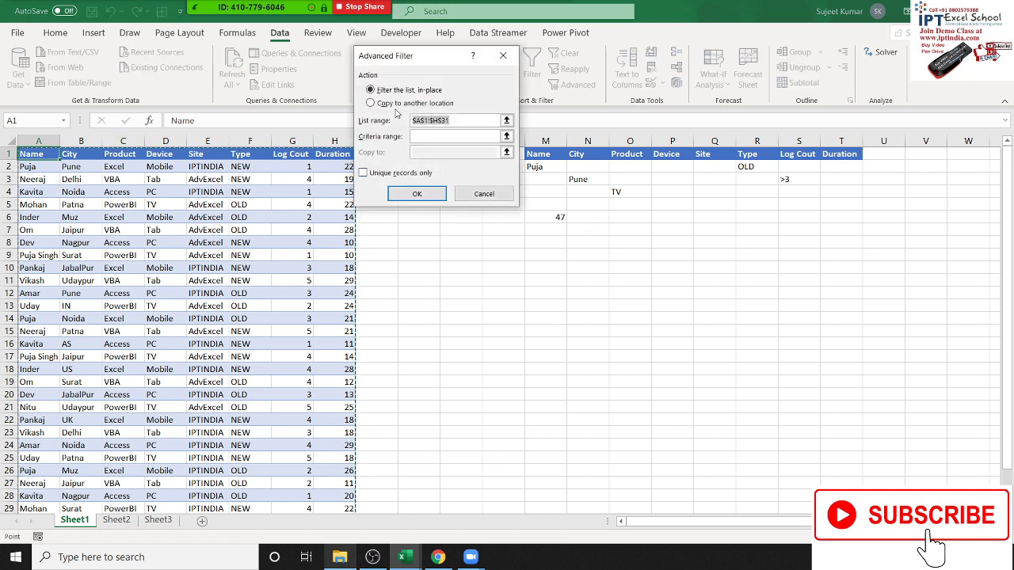
click(371, 103)
click(423, 152)
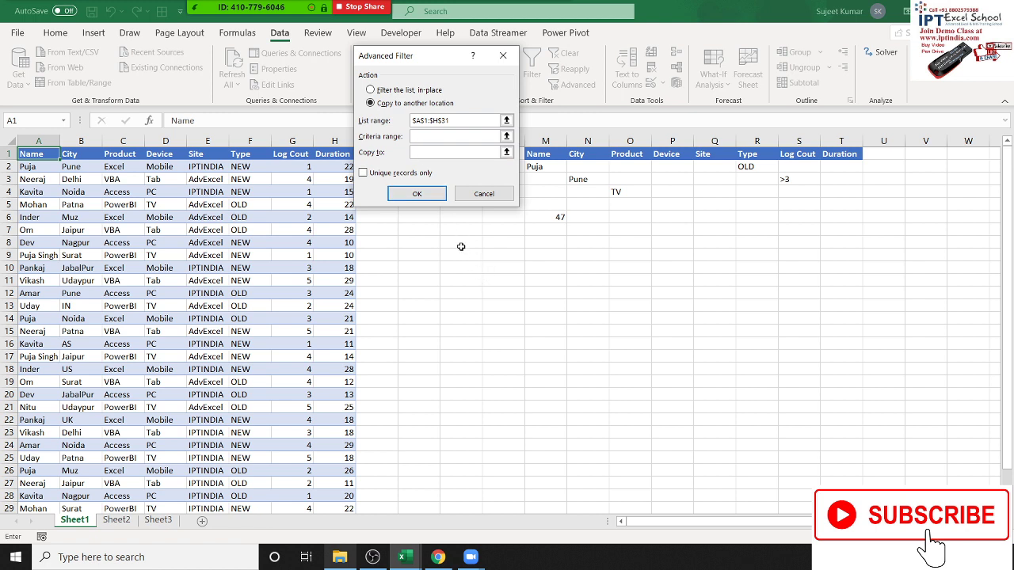
click(454, 298)
click(506, 136)
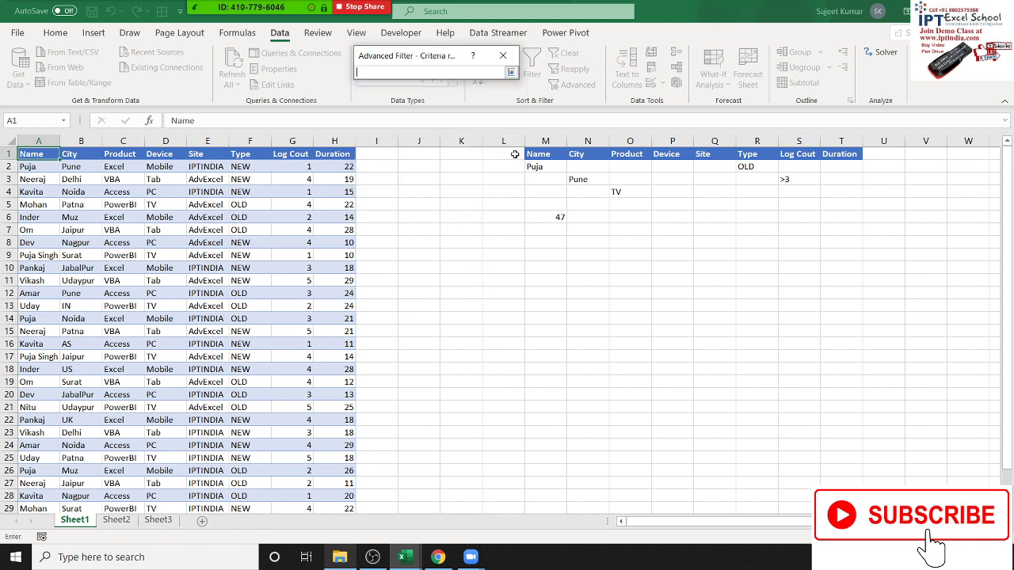
drag(528, 153, 839, 192)
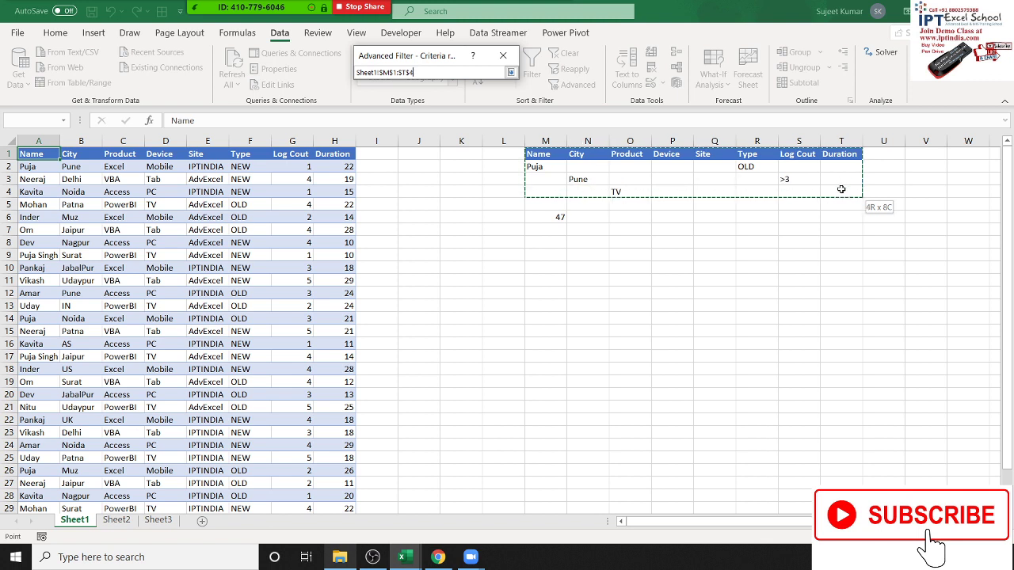
key(Return)
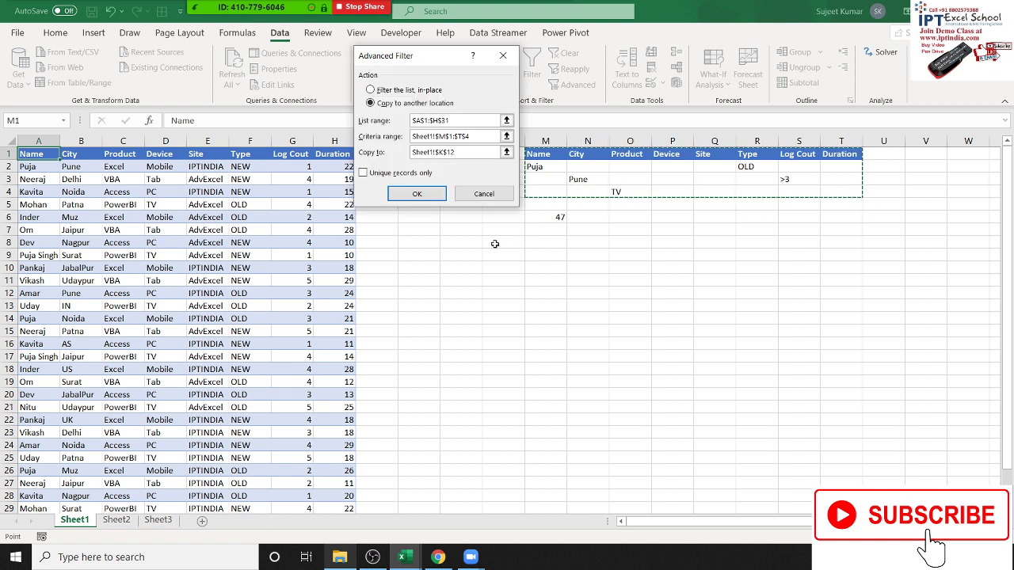
click(435, 193)
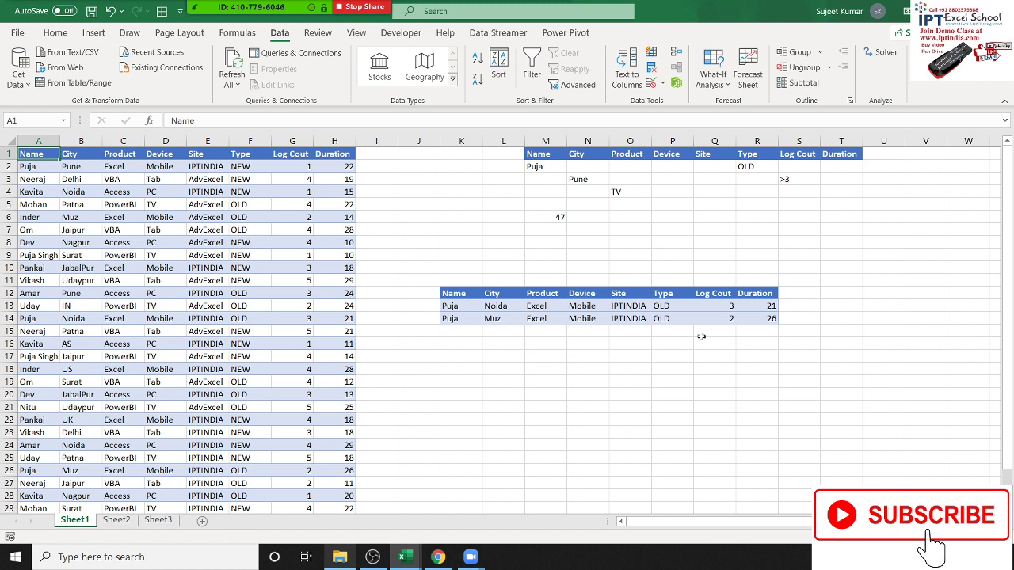
Step: Change the Log Cout criterion in S3 from >3 to >2
drag(759, 307, 759, 319)
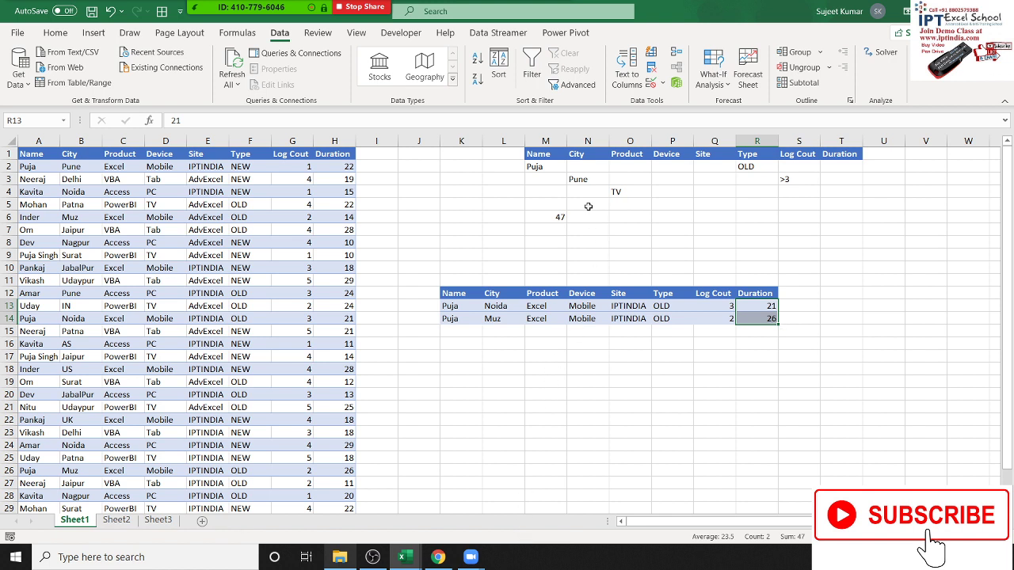
drag(578, 176, 800, 181)
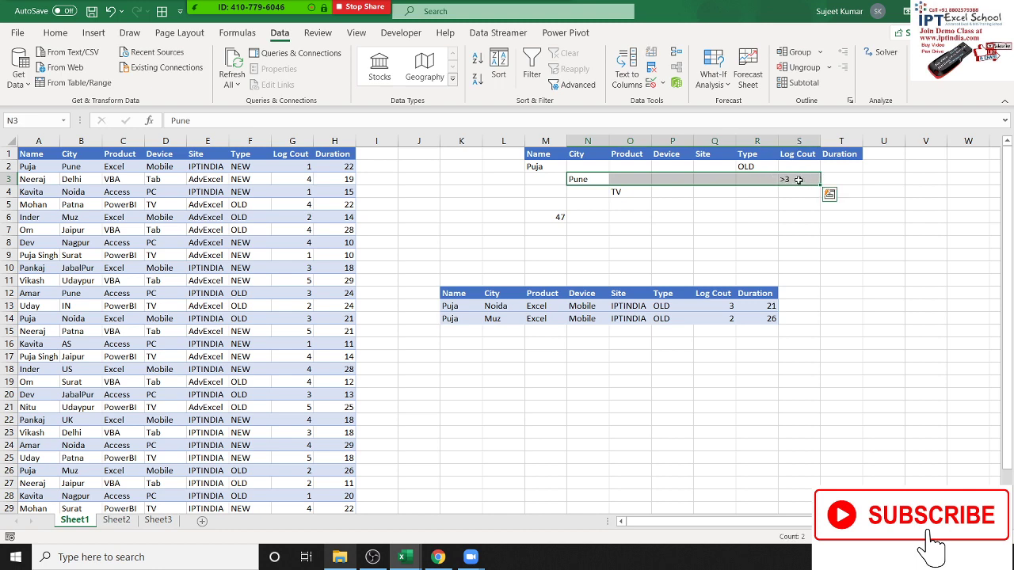
click(798, 180)
double_click(797, 180)
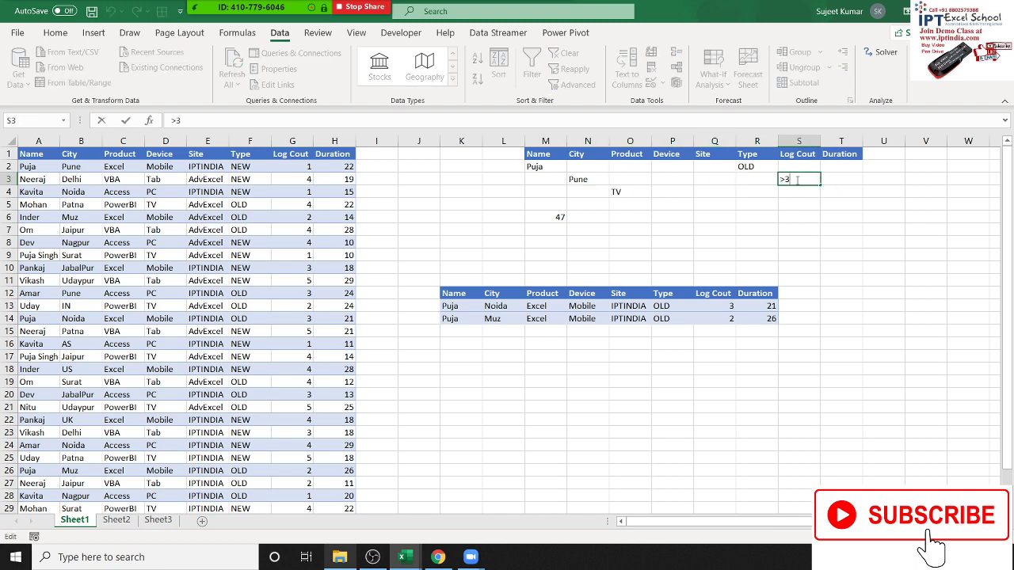
text(2)
key(Return)
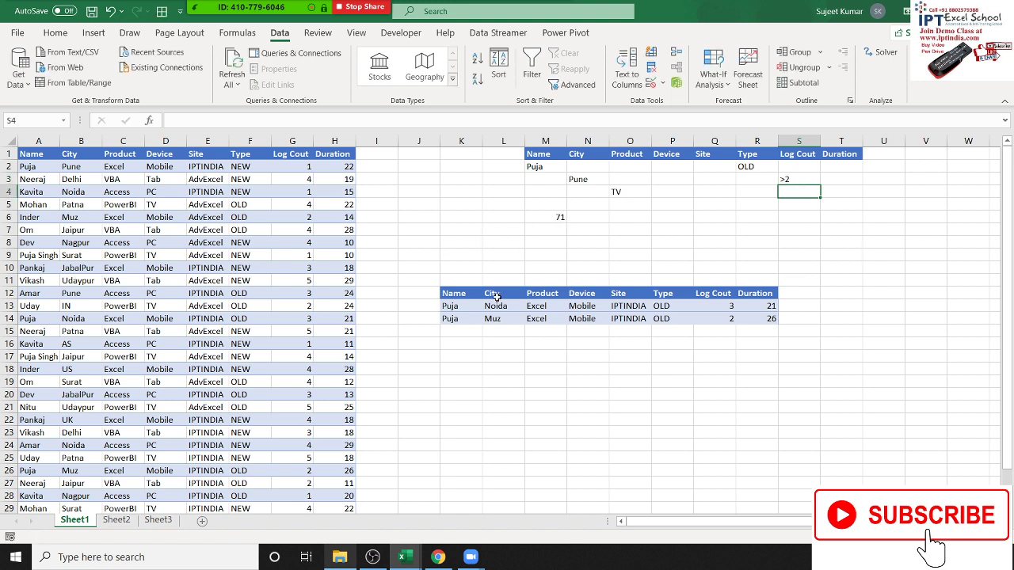
Step: Select the extracted results, source columns and criteria area M1:T5 to compare them
drag(466, 294, 758, 326)
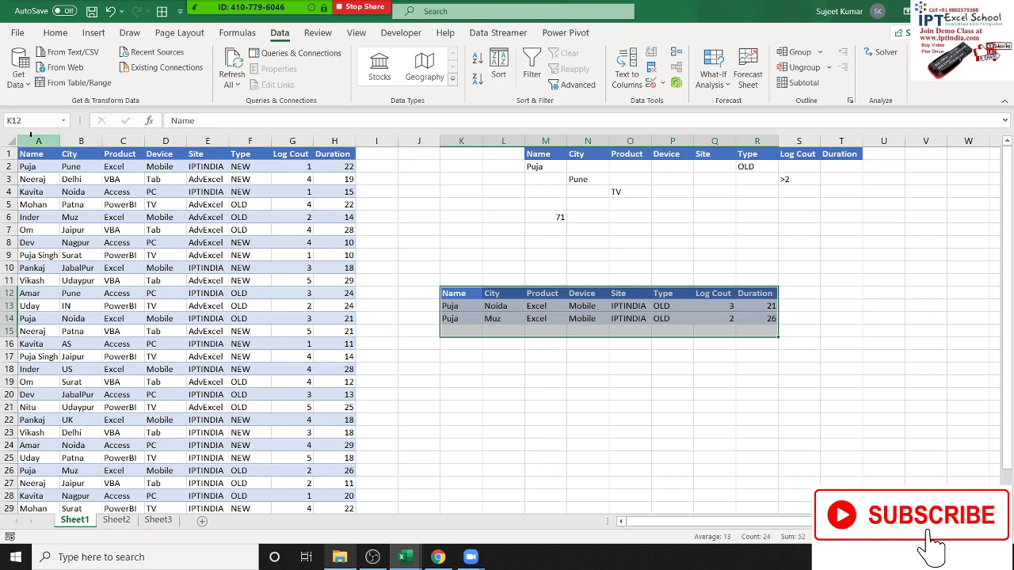
drag(37, 141, 292, 141)
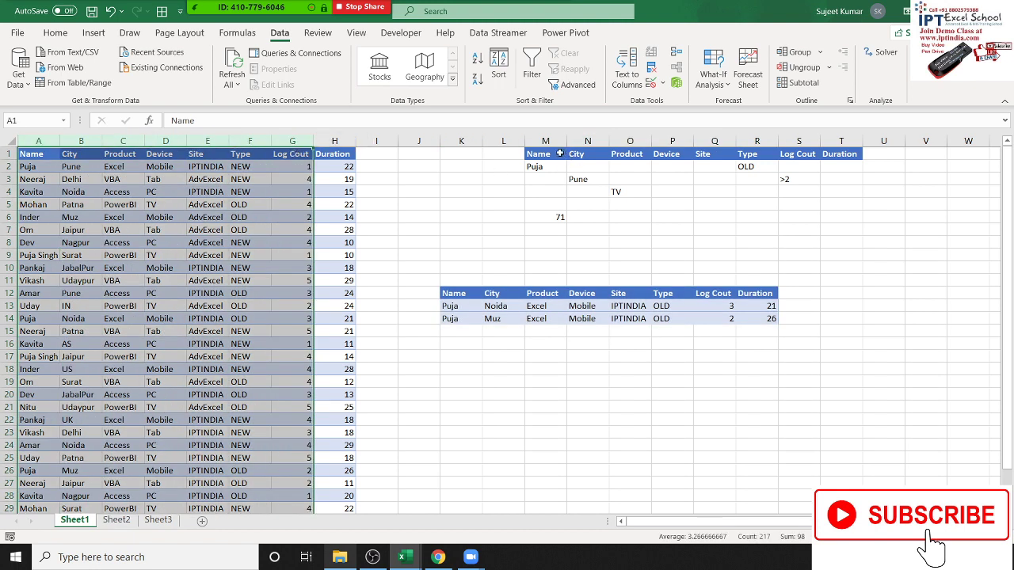
drag(559, 154, 841, 205)
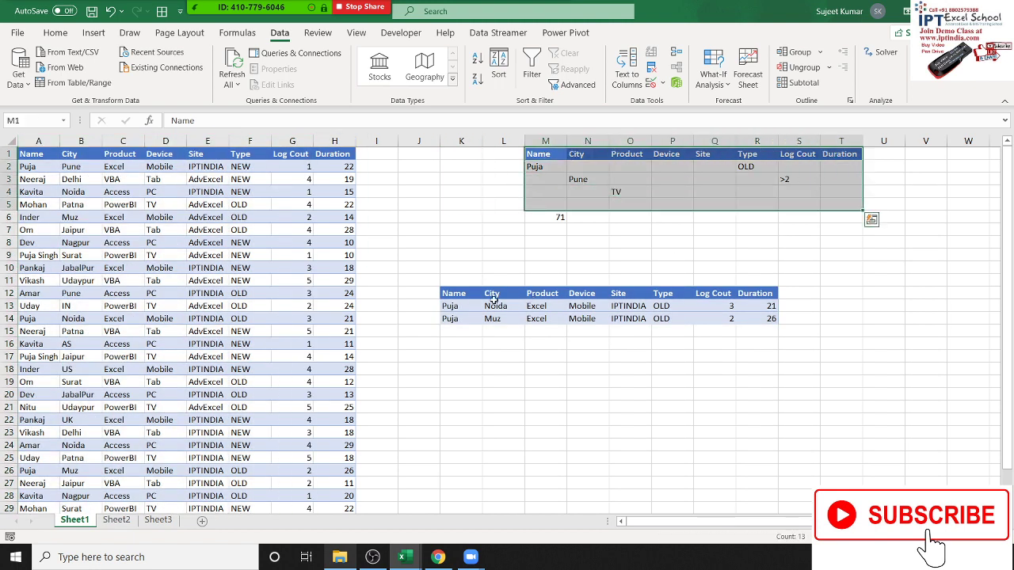
mouse_move(453, 294)
mouse_down()
mouse_move(760, 336)
mouse_move(780, 320)
mouse_up()
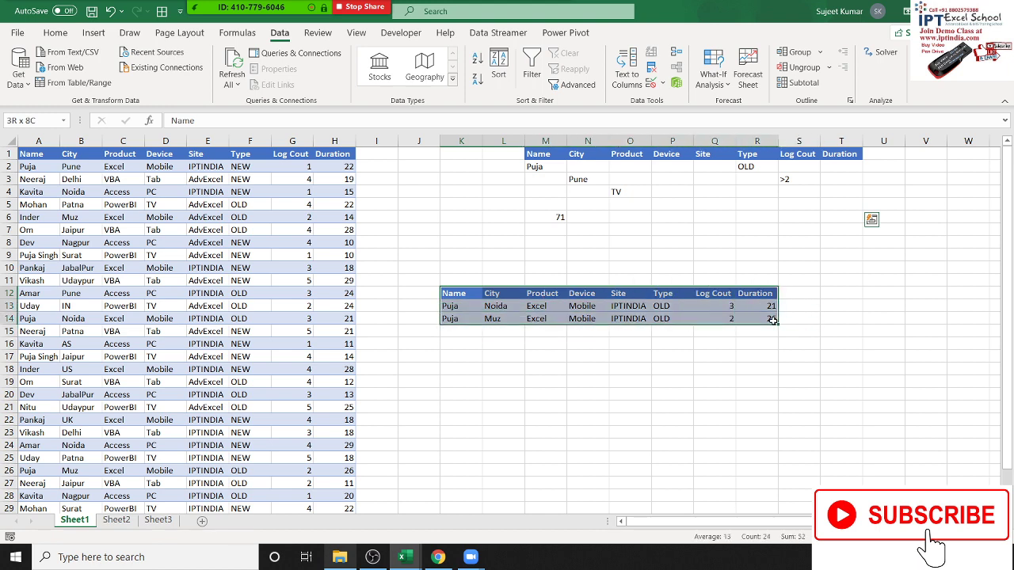
drag(772, 321, 771, 320)
drag(429, 283, 778, 365)
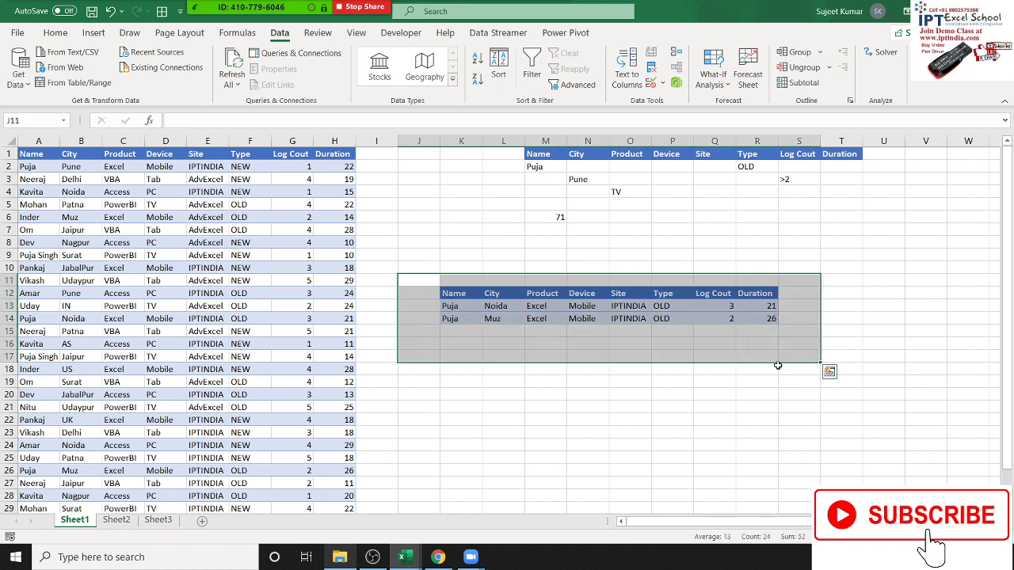
Step: Delete the extracted table and Advanced-Filter the main list in place to 3 records
key(Delete)
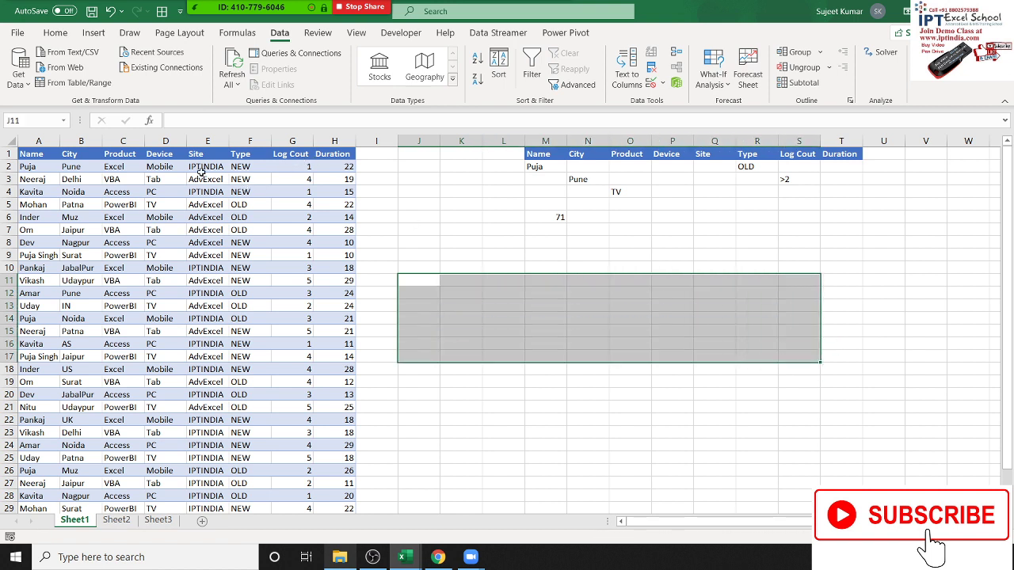
click(199, 169)
click(38, 153)
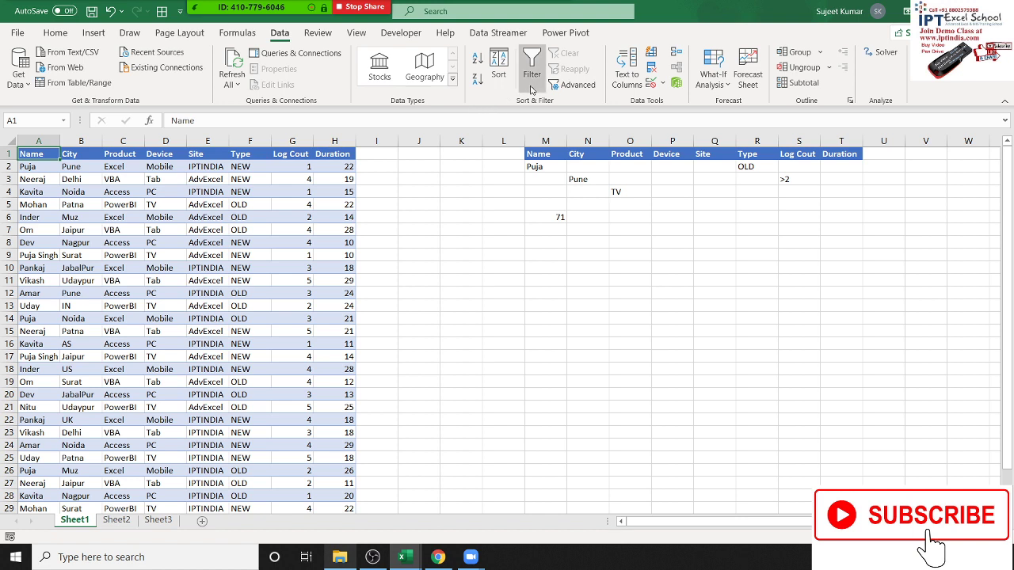
click(573, 86)
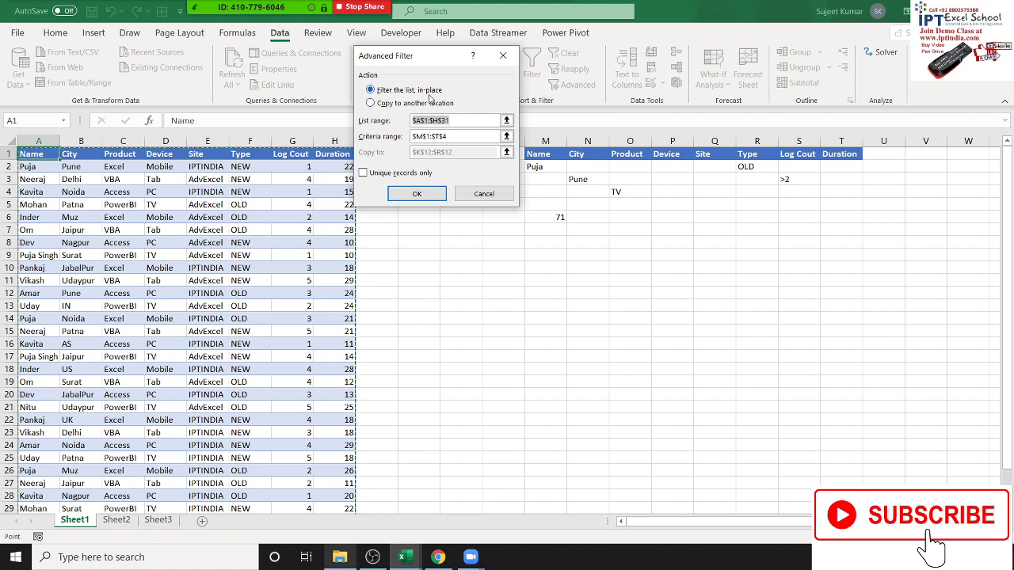
click(417, 193)
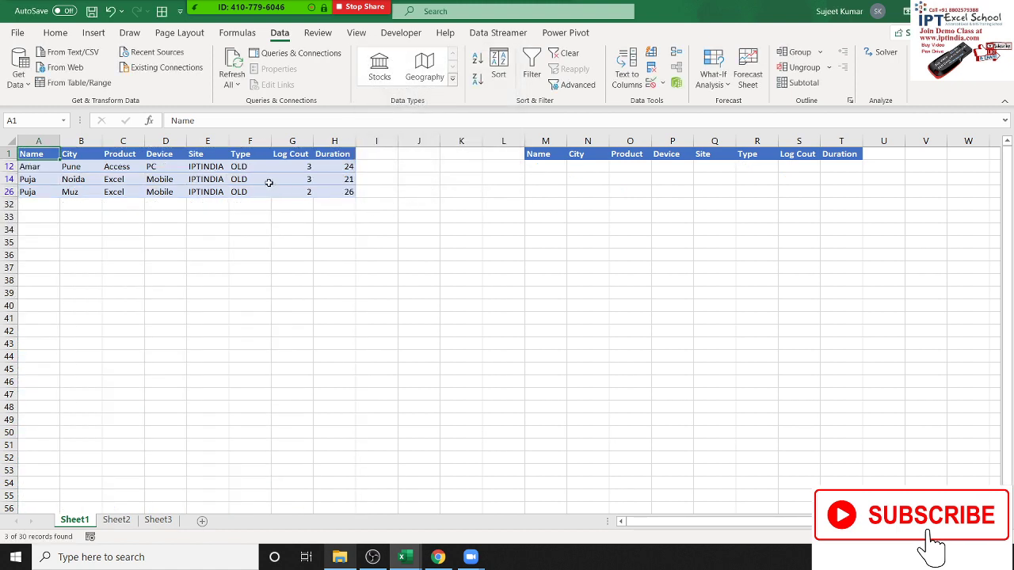
Step: Dismiss the Zoom waiting-room notification and clear the filter so all 30 records show
drag(110, 164, 380, 204)
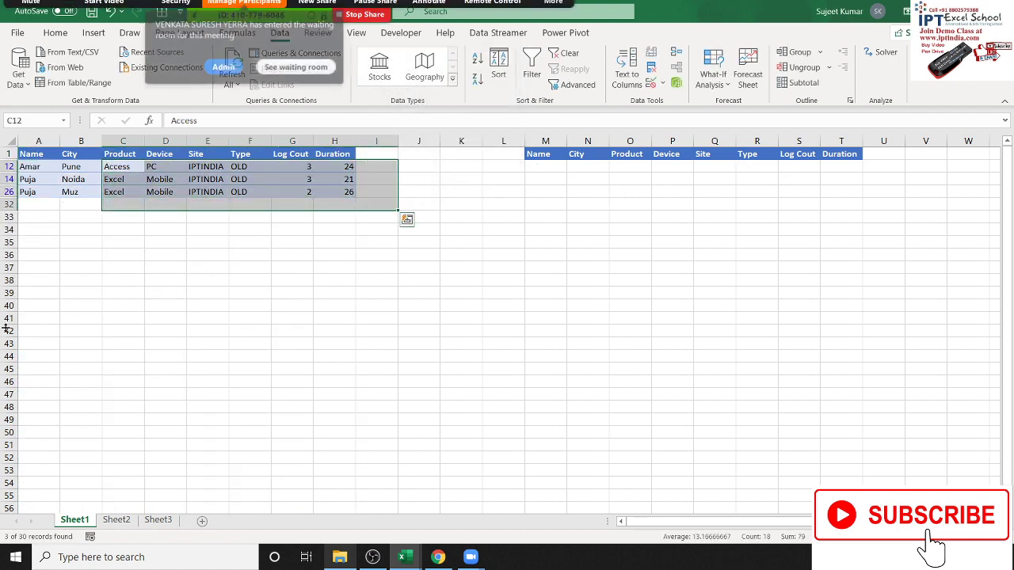
click(221, 103)
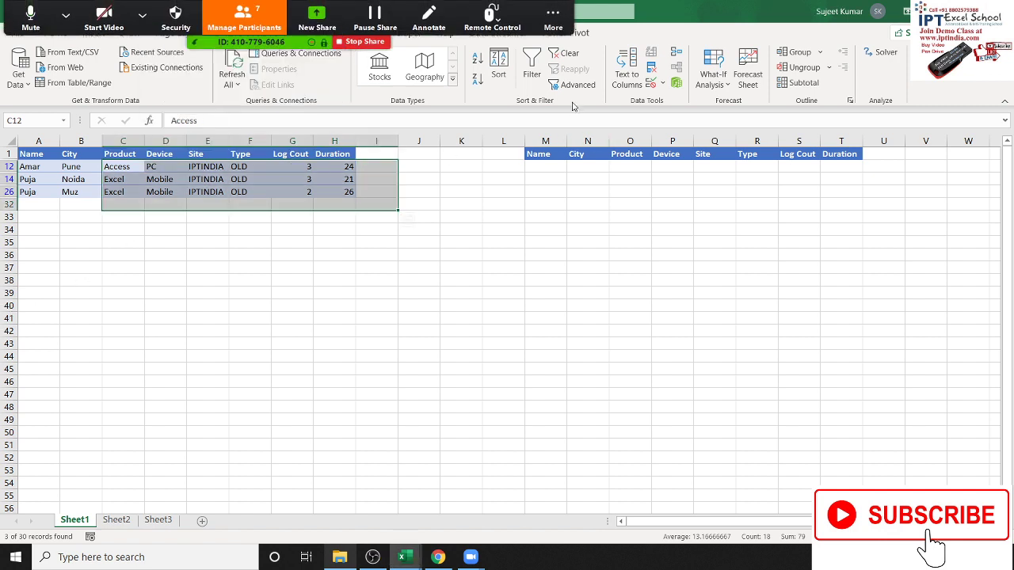
click(564, 53)
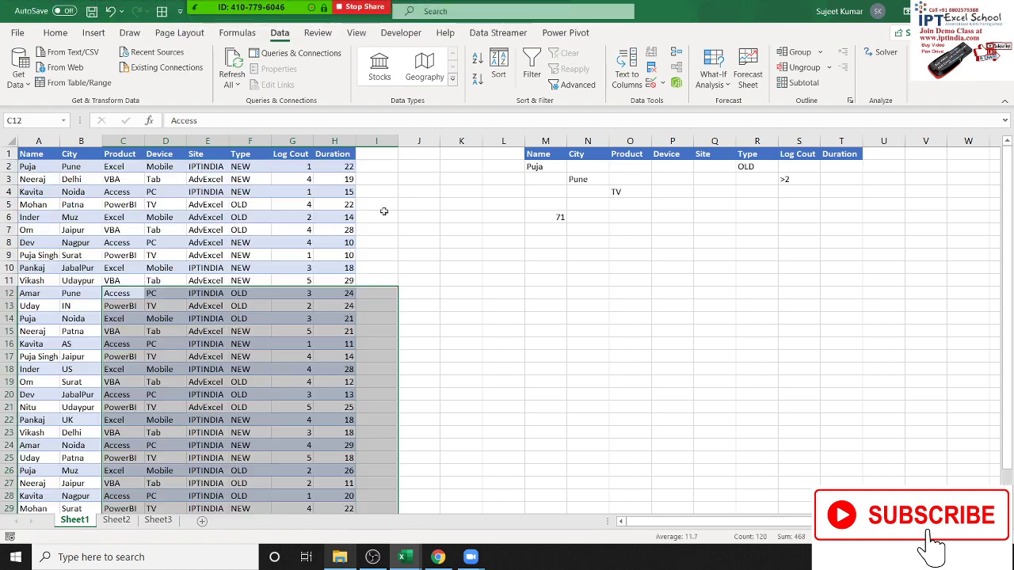
click(258, 232)
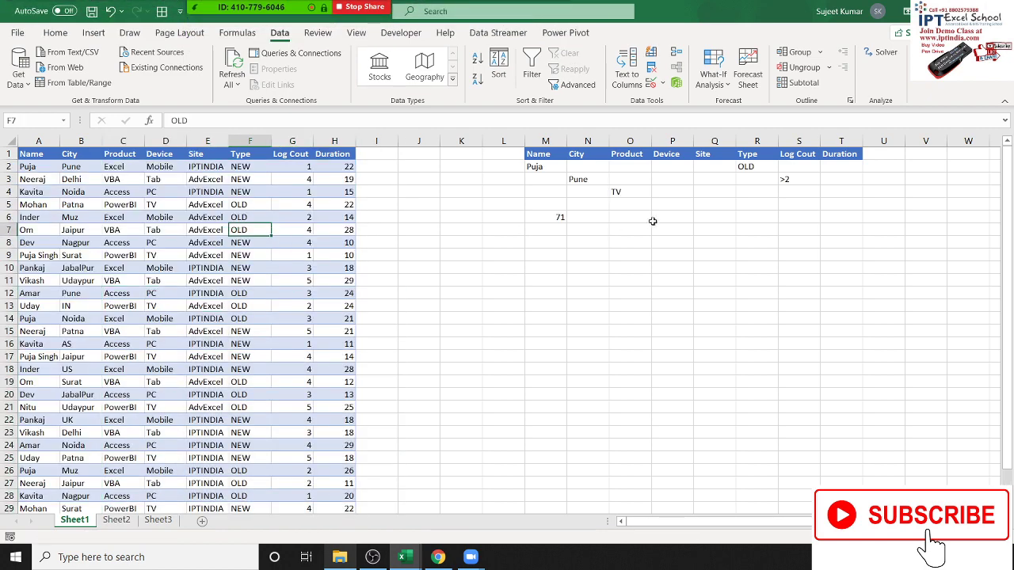
Step: Start a DCOUNT in N6 with database range A1:H31
click(561, 218)
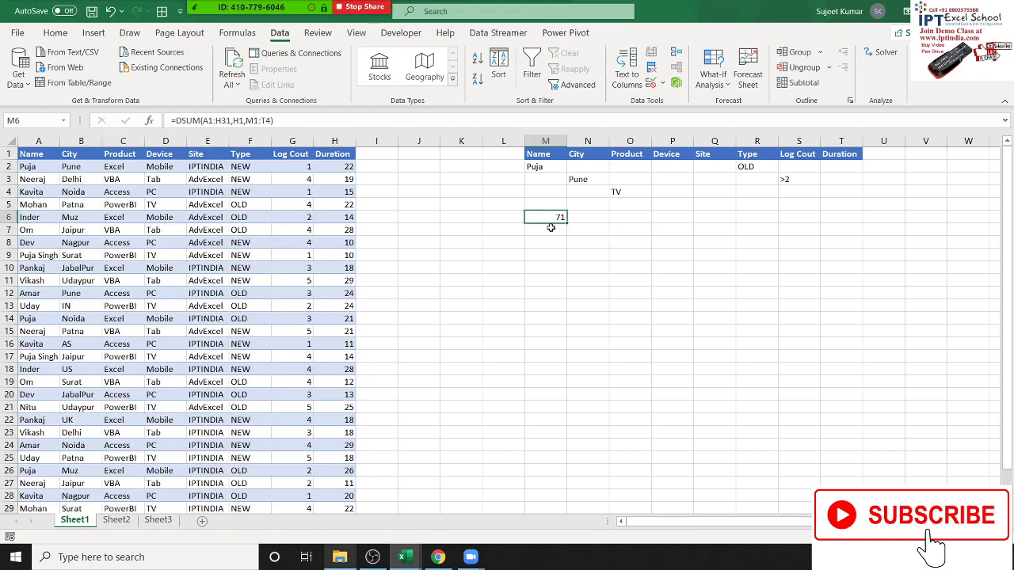
click(575, 217)
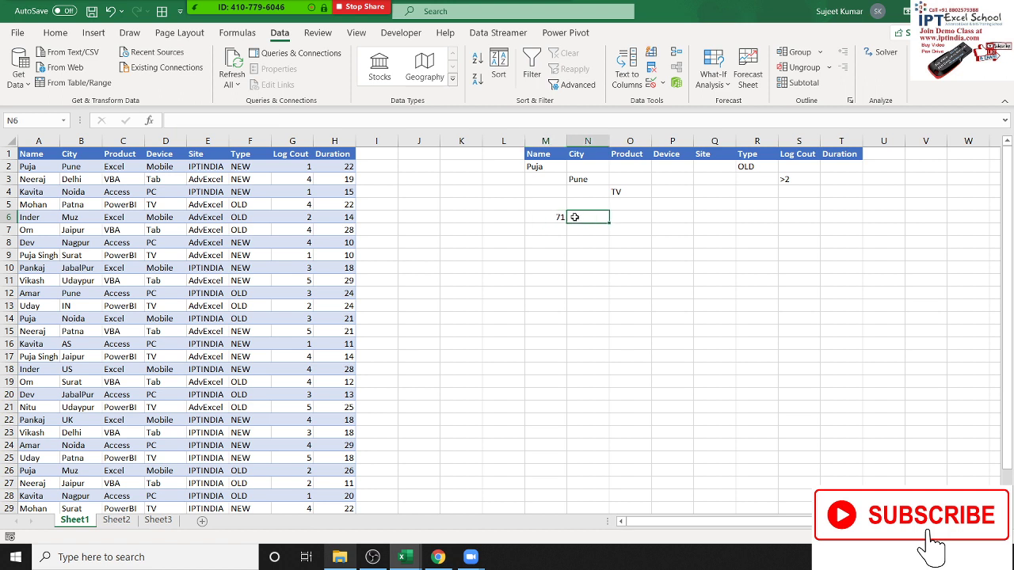
text(=dcou)
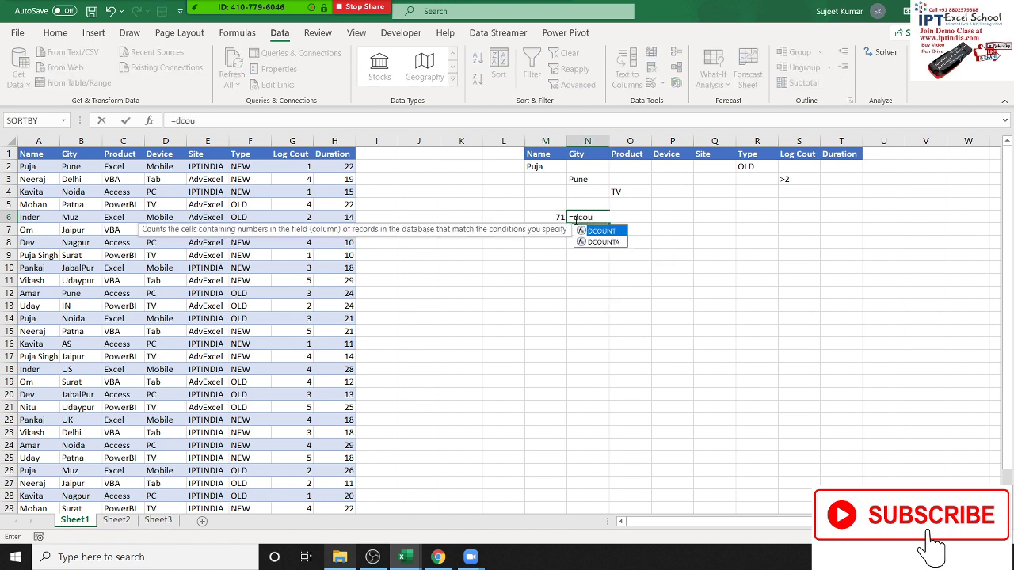
key(Tab)
key(Left)
key(Left)
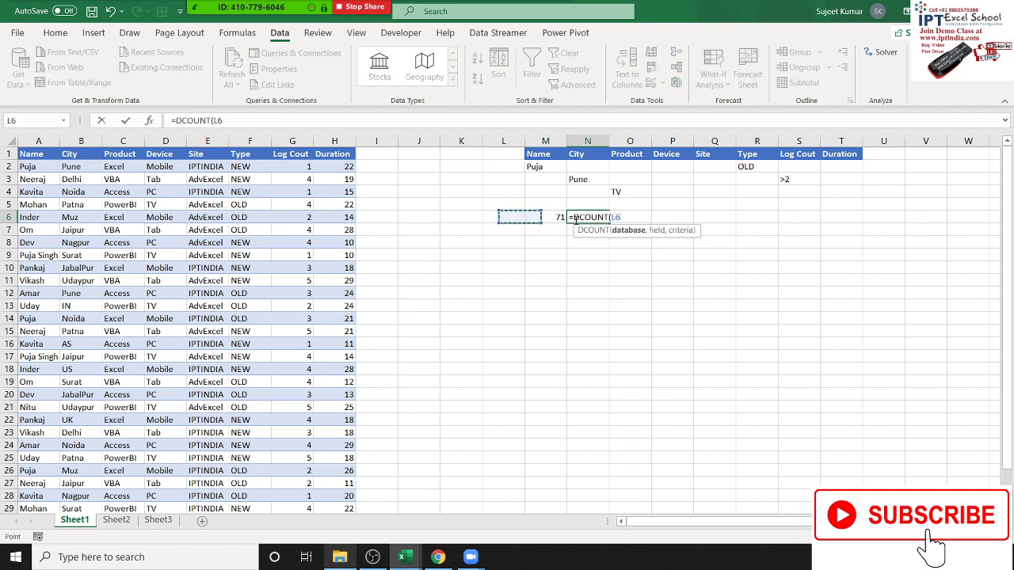
key(Left)
key(Left)
key(Left)
key(Up)
key(Up)
key(Up)
key(ctrl+shift+Right)
key(ctrl+shift+Down)
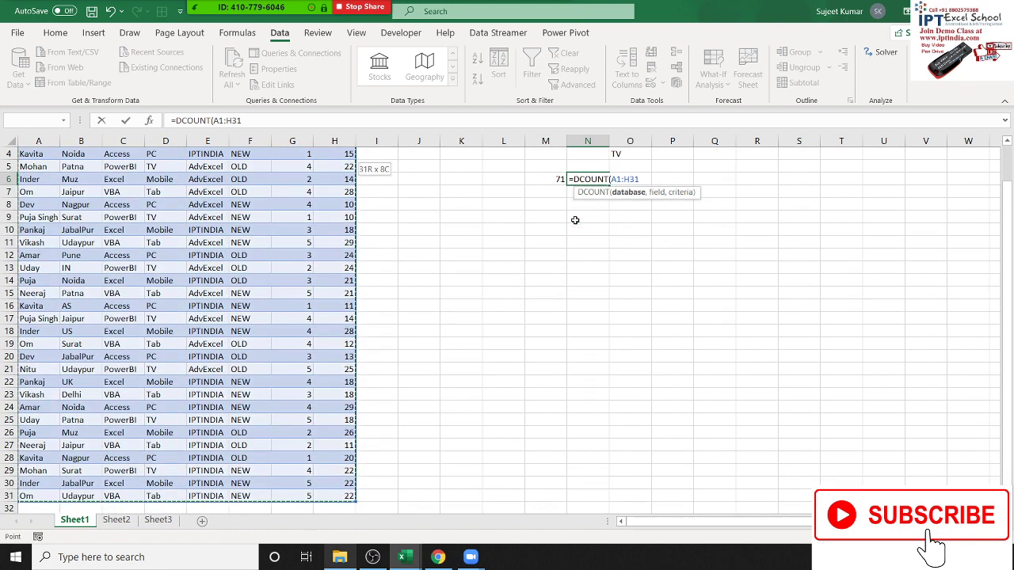
text(,)
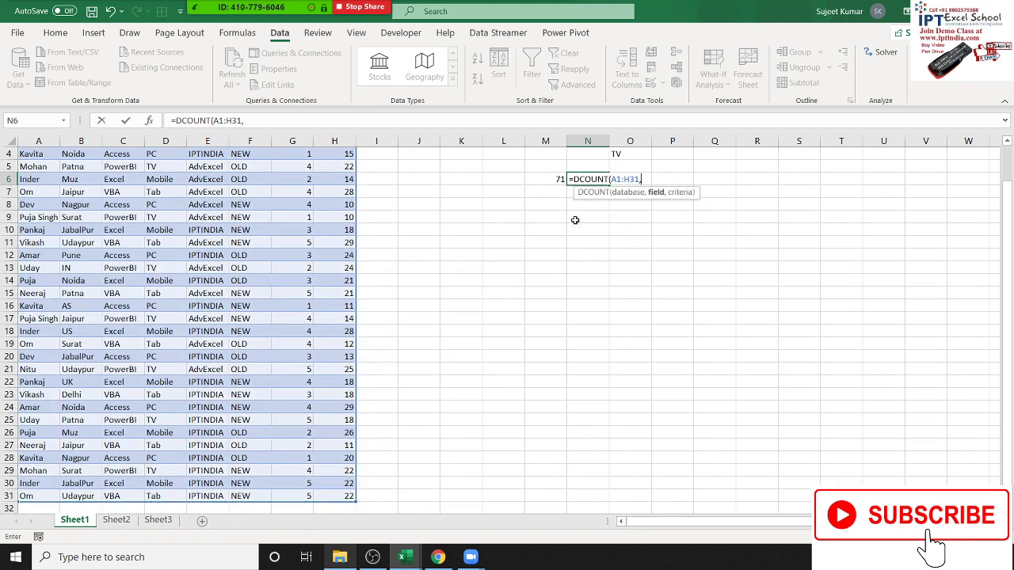
Step: Complete the DCOUNT with field H1 and criteria M1:T4, returning 3
scroll(575, 218, up, 1)
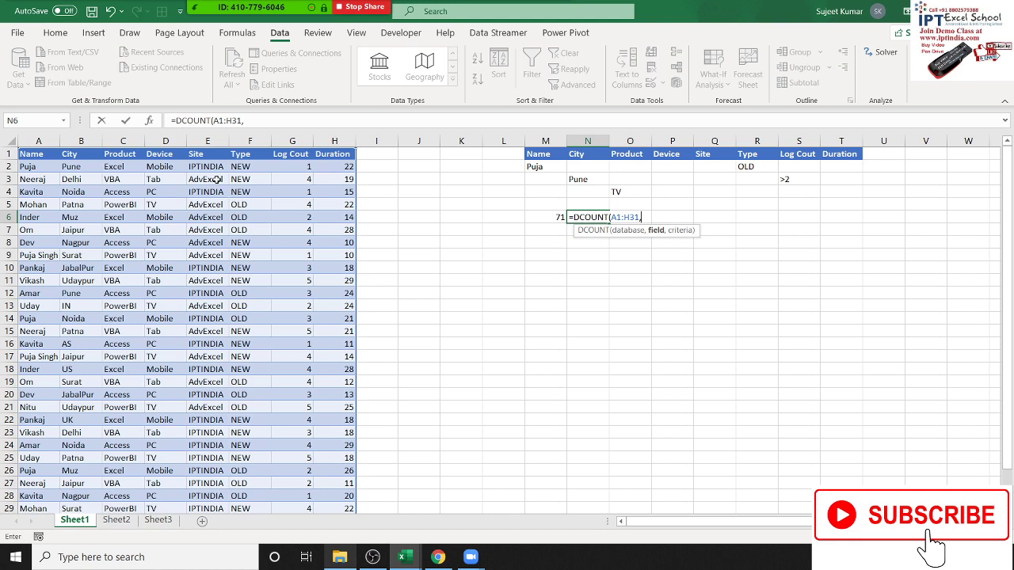
click(331, 154)
text(,)
click(547, 155)
drag(547, 155, 861, 188)
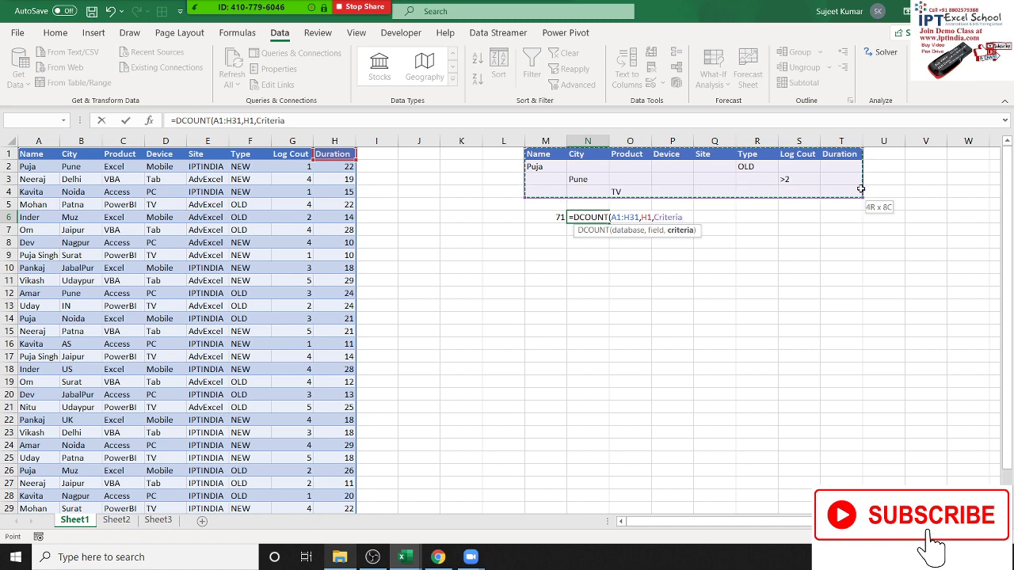
key(Return)
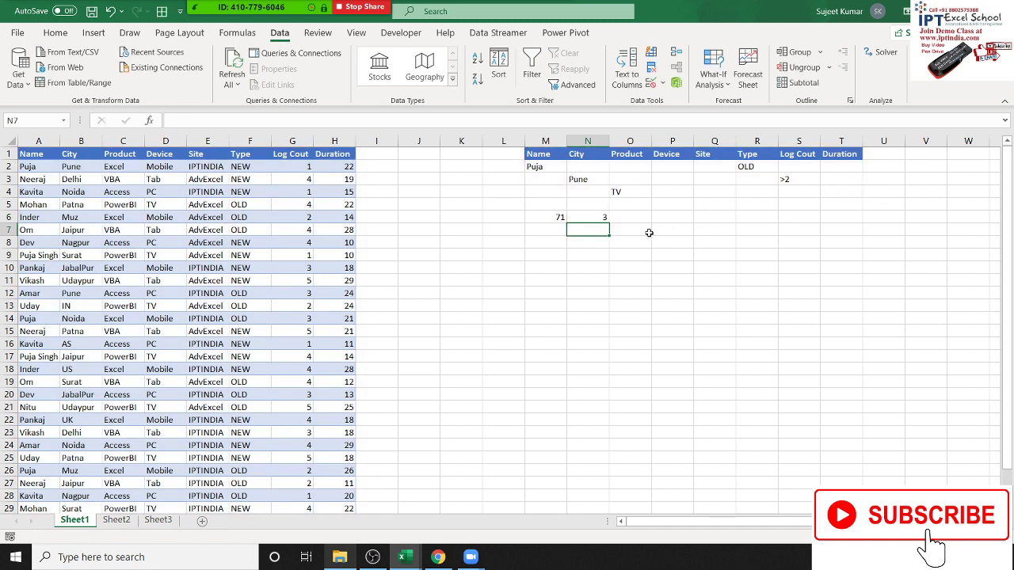
click(412, 240)
click(149, 119)
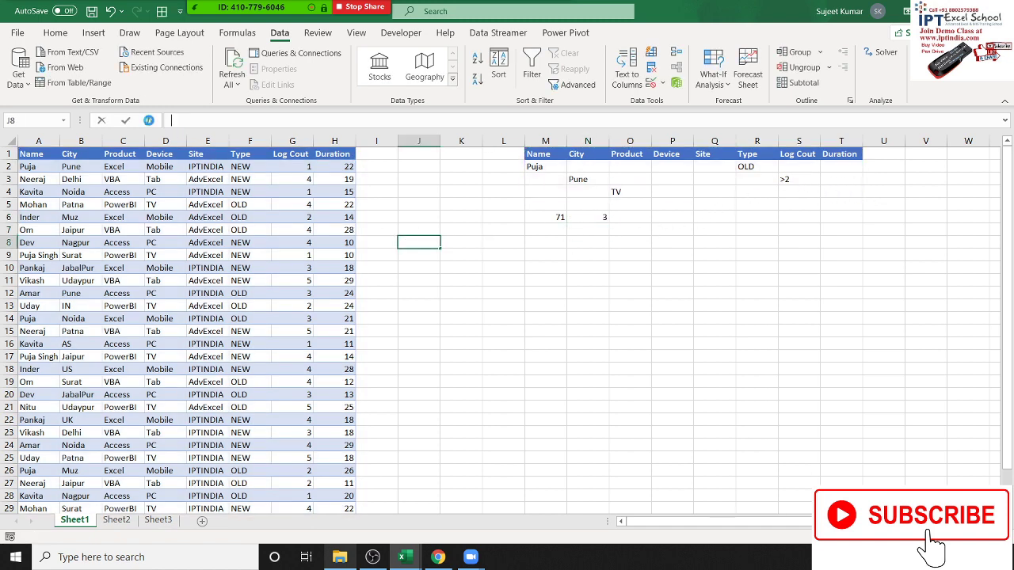
click(390, 72)
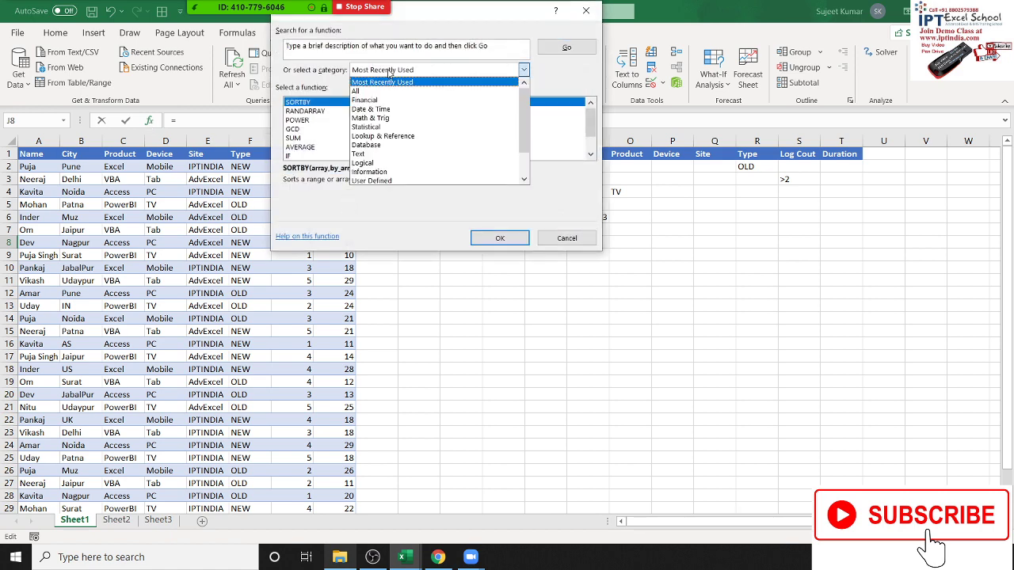
click(386, 145)
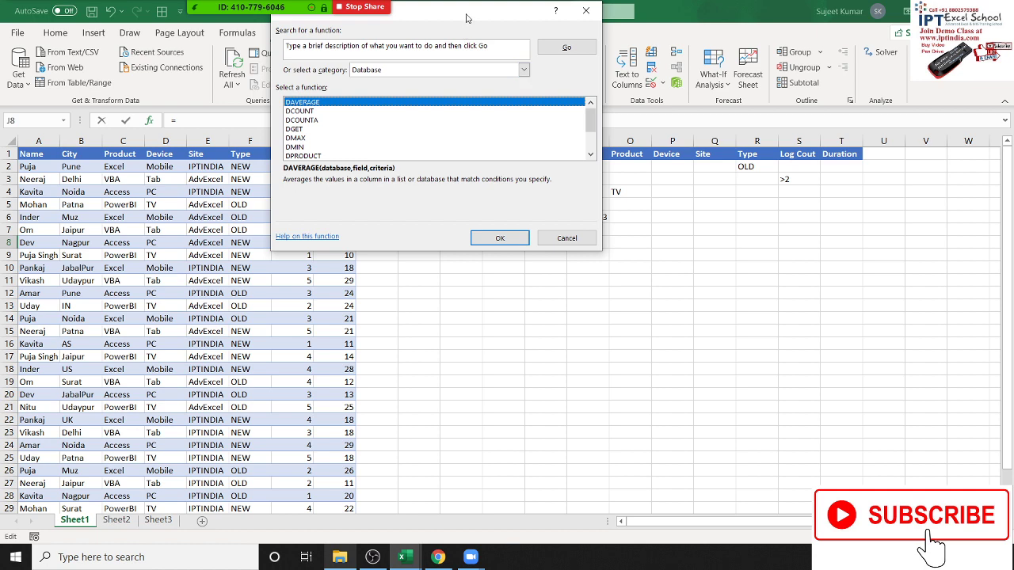
drag(444, 9, 890, 61)
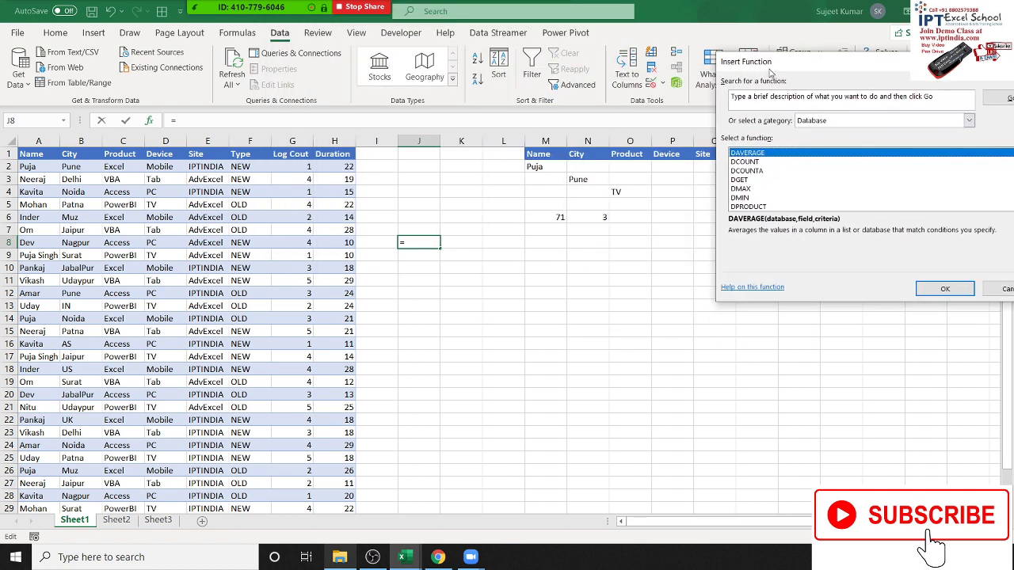
drag(769, 72, 572, 257)
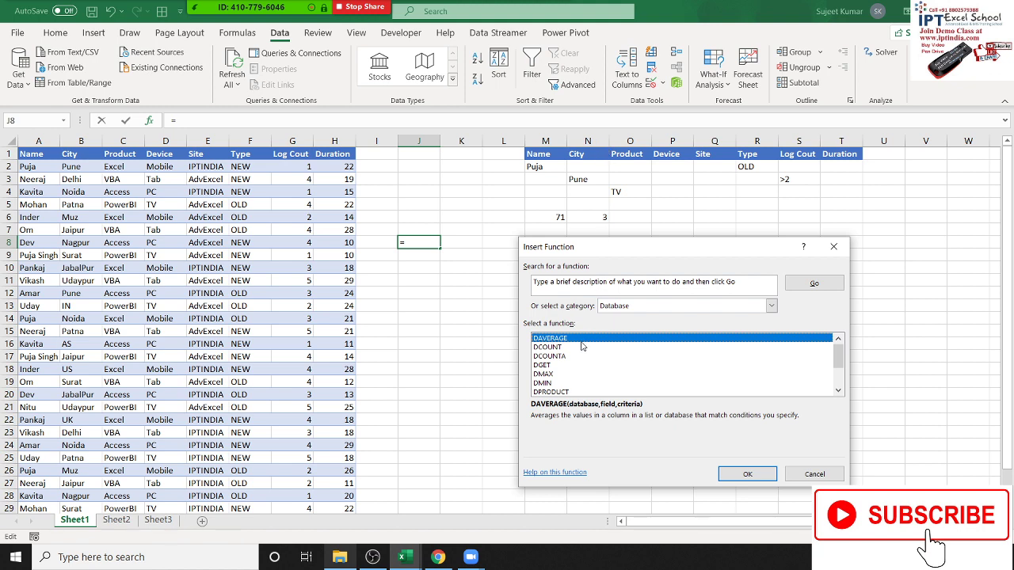
click(578, 349)
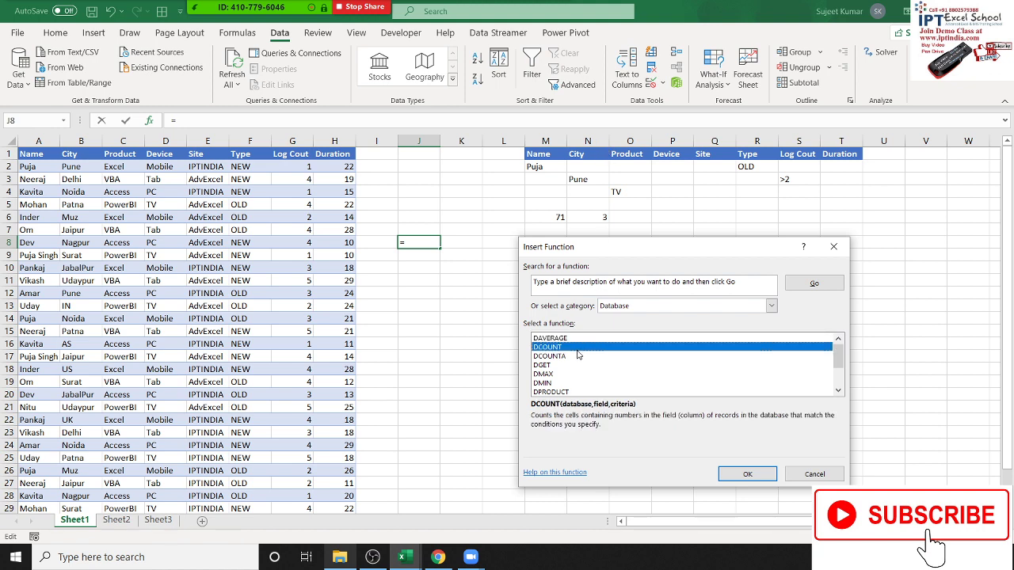
click(578, 356)
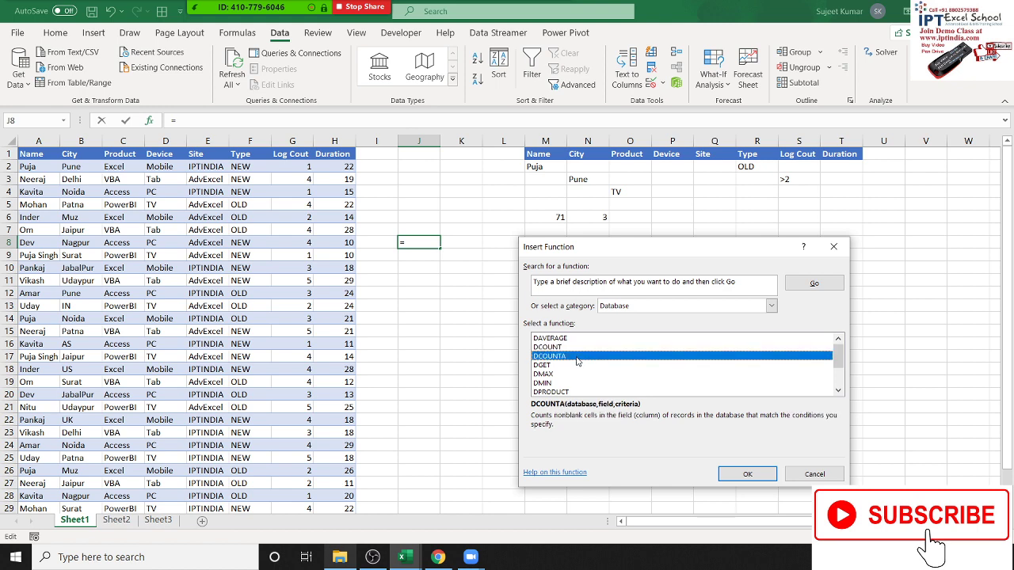
click(568, 366)
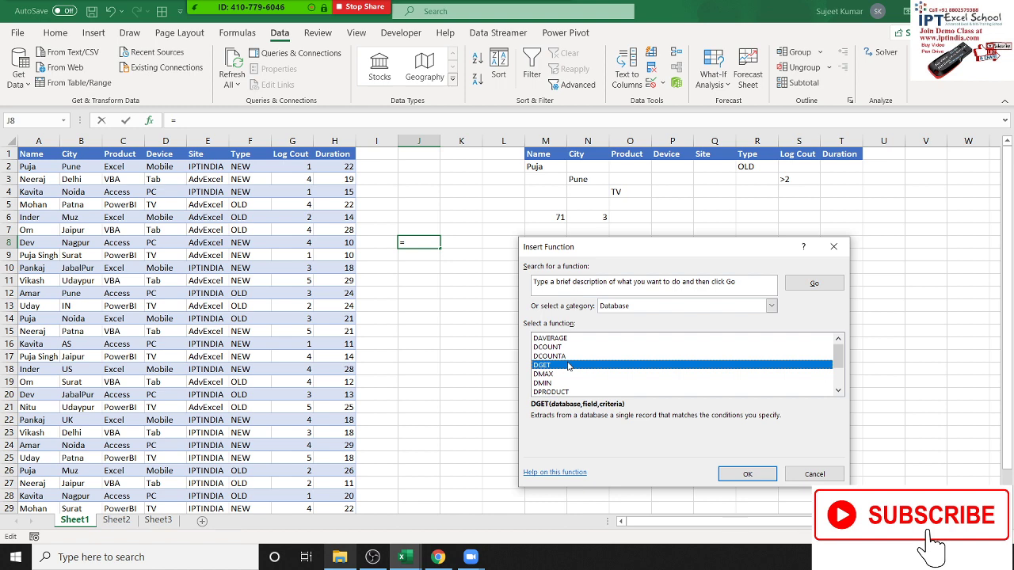
key(Escape)
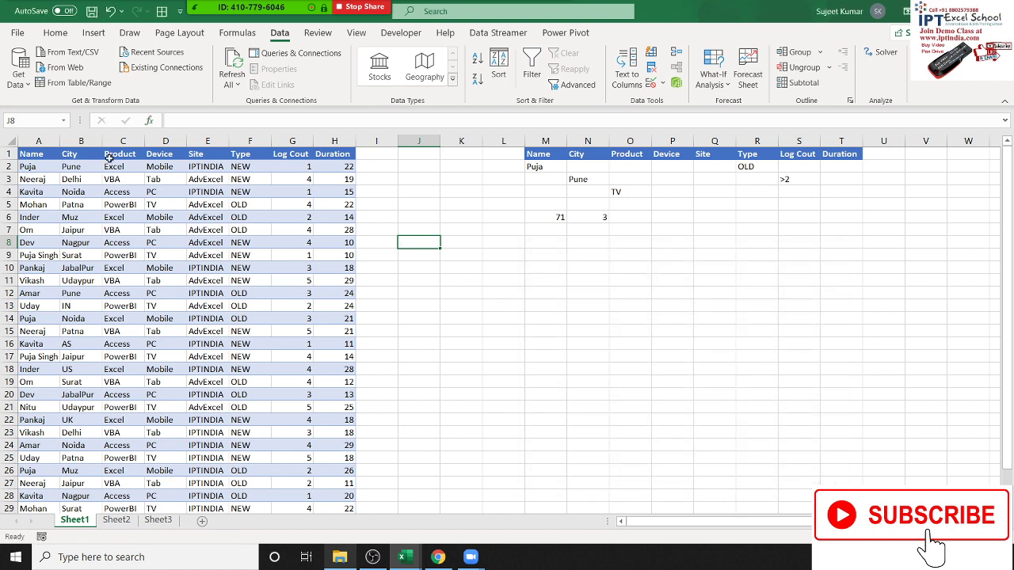
Step: Copy the Name, City, Product and Device headers from A1:D1 into K9:N9
click(27, 141)
drag(39, 153, 165, 154)
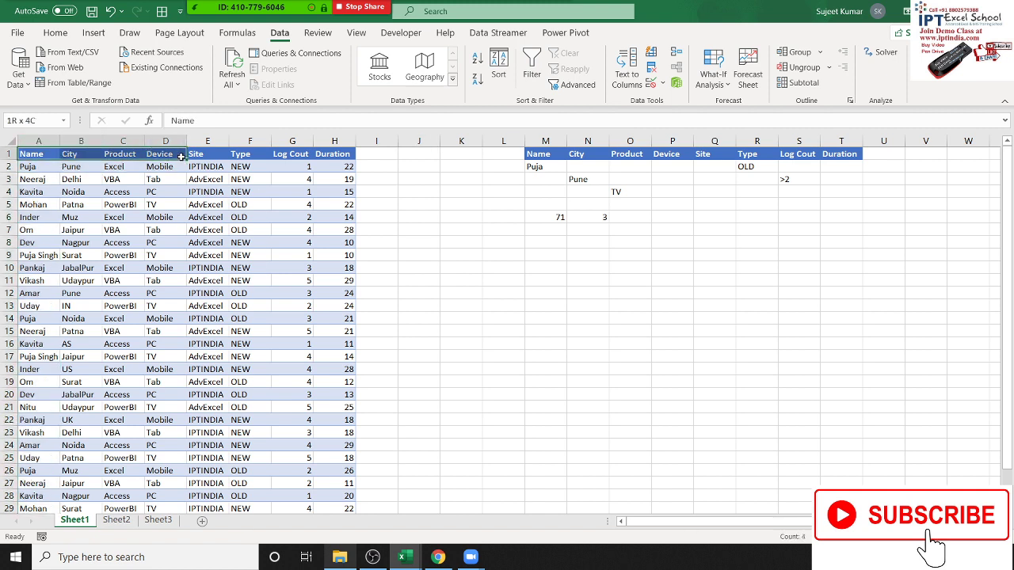
key(ctrl+c)
click(472, 258)
key(ctrl+v)
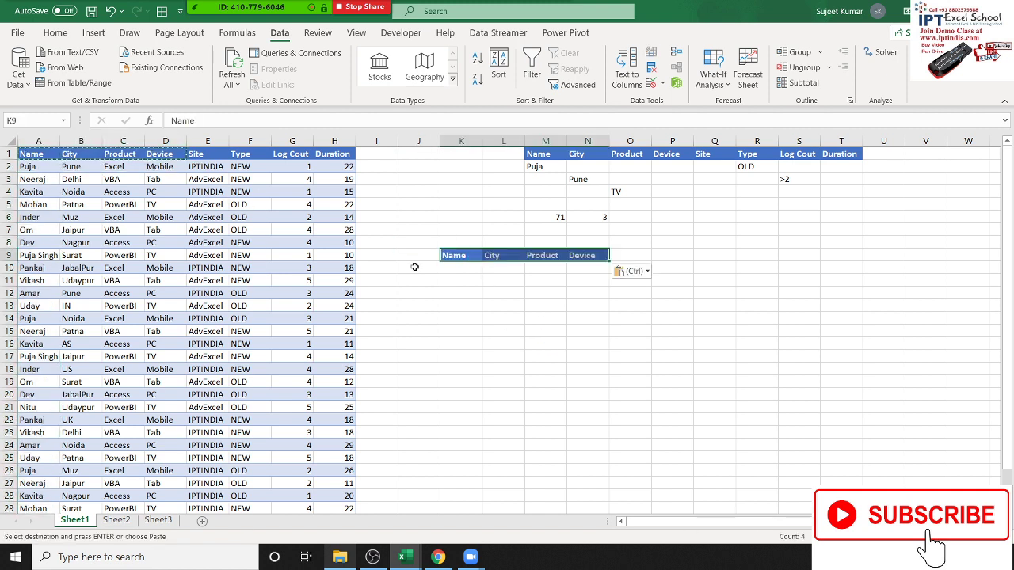
key(Escape)
Step: Copy Dev's record (Dev, Nagpur, Access, PC) from A8:D8 into K10:N10
drag(28, 241, 166, 242)
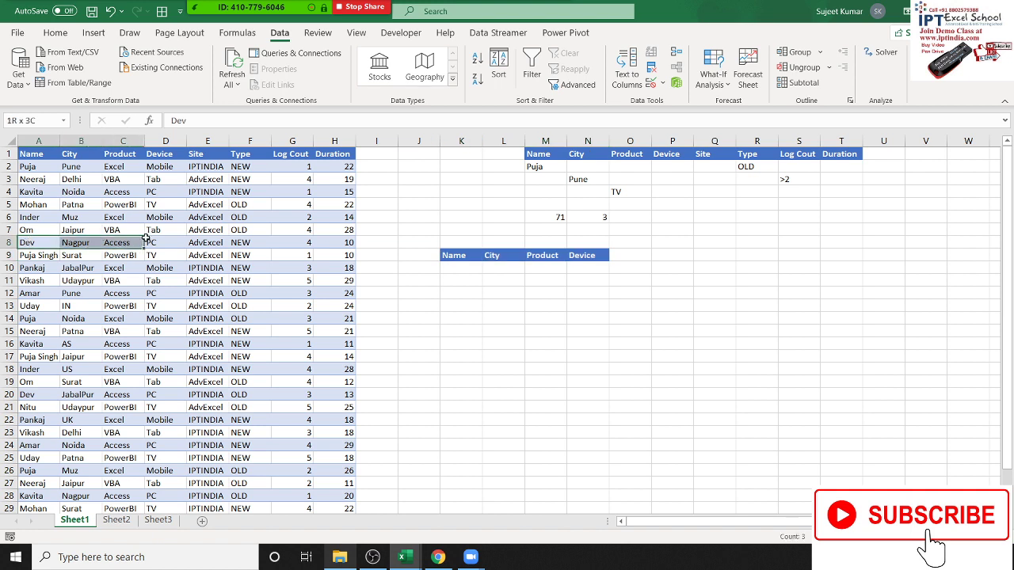
key(ctrl+c)
click(471, 266)
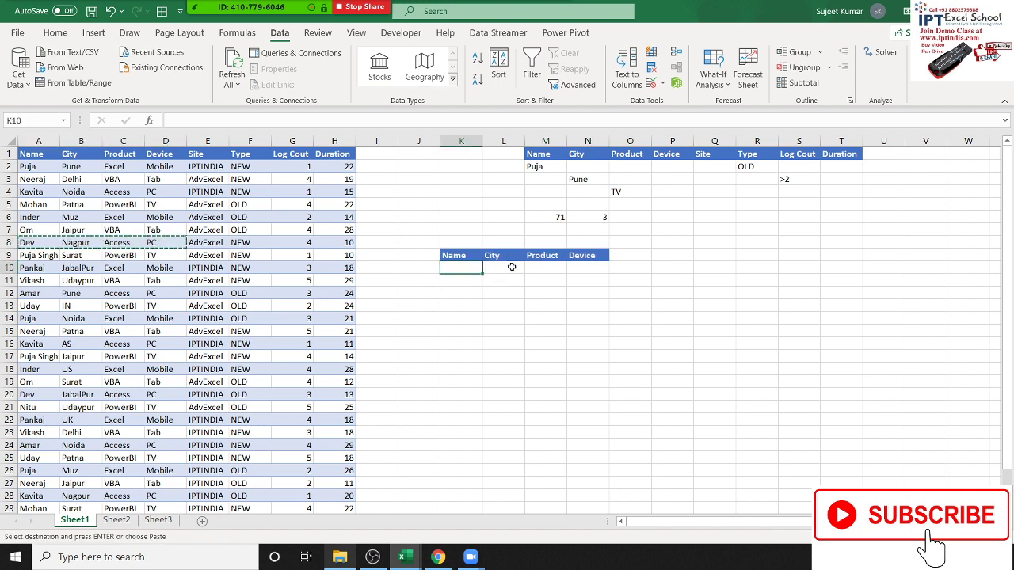
key(ctrl+v)
click(630, 268)
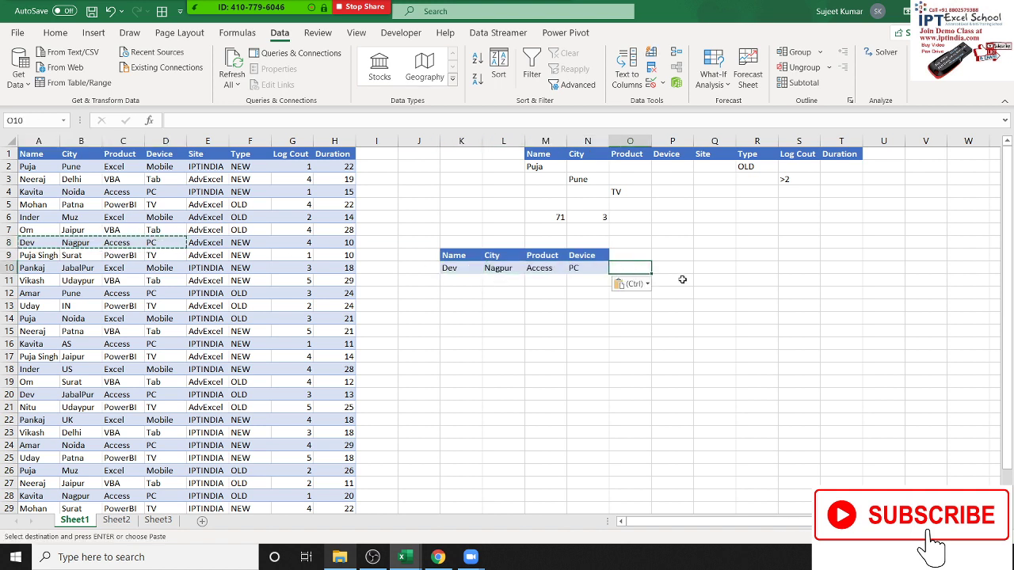
key(Up)
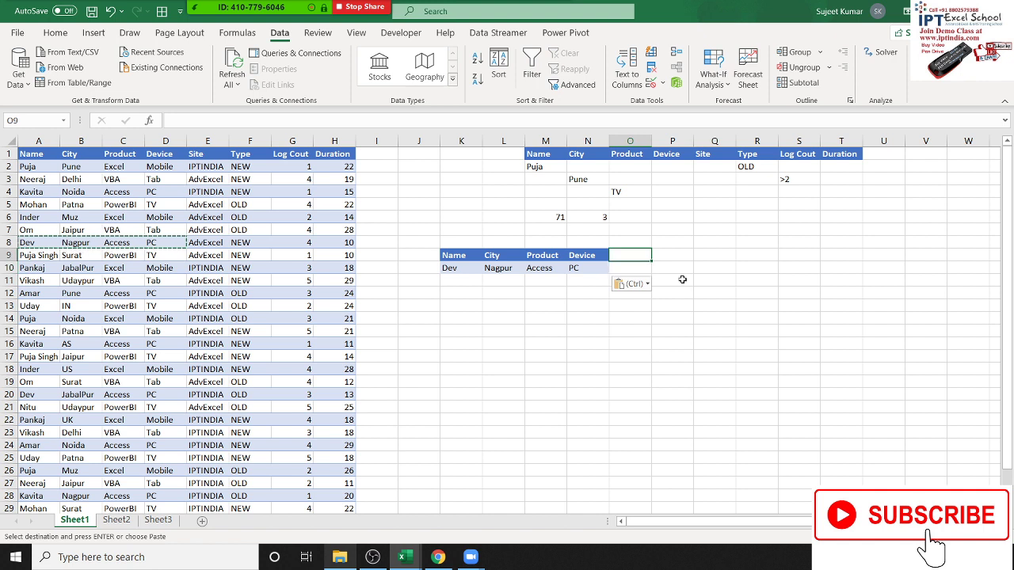
Step: Enter =DGET(A1:H31,H1,K9:N10) in O10 so it returns Dev's Duration of 10
key(Down)
text(=)
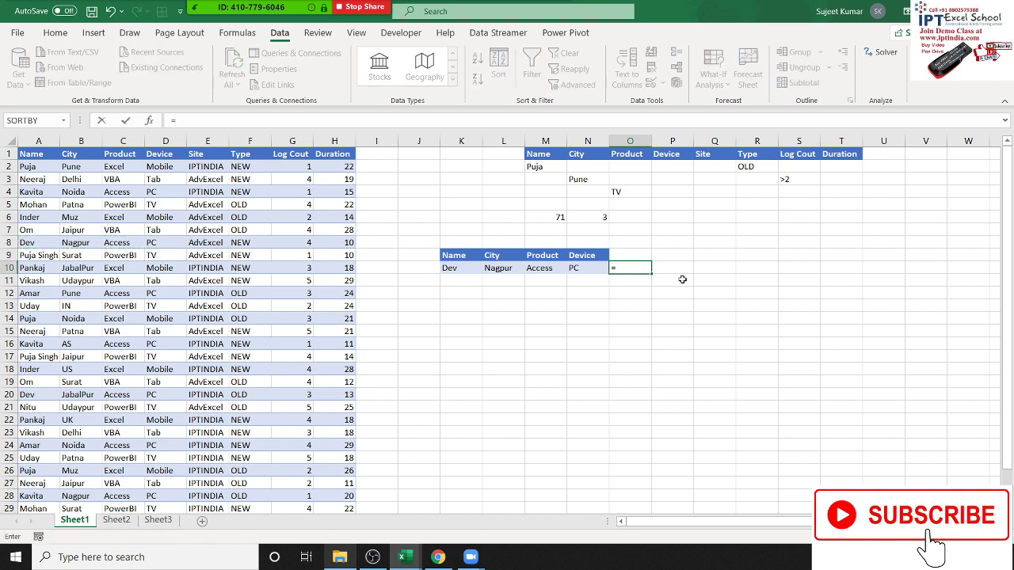
text(dge)
key(Tab)
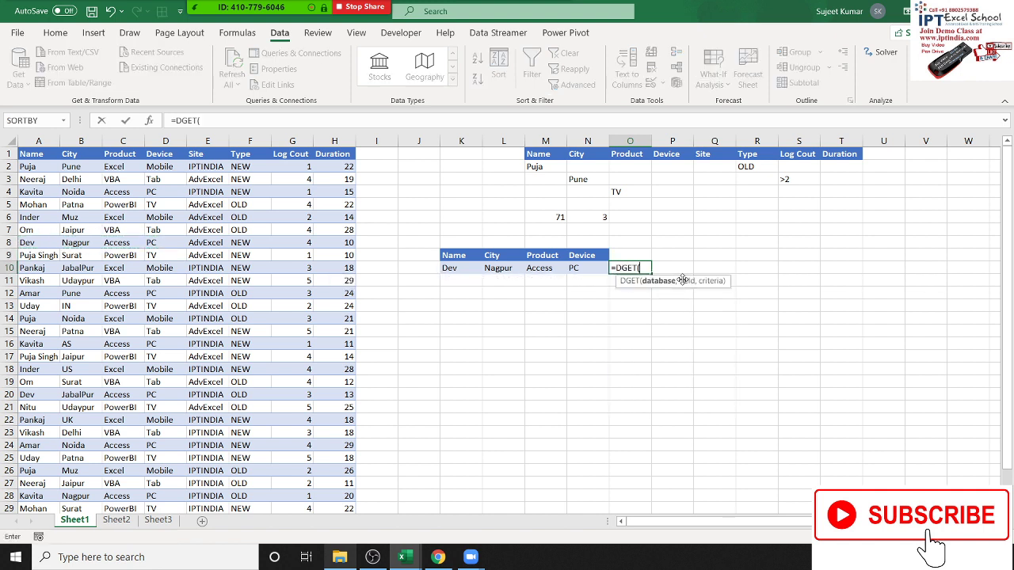
click(36, 155)
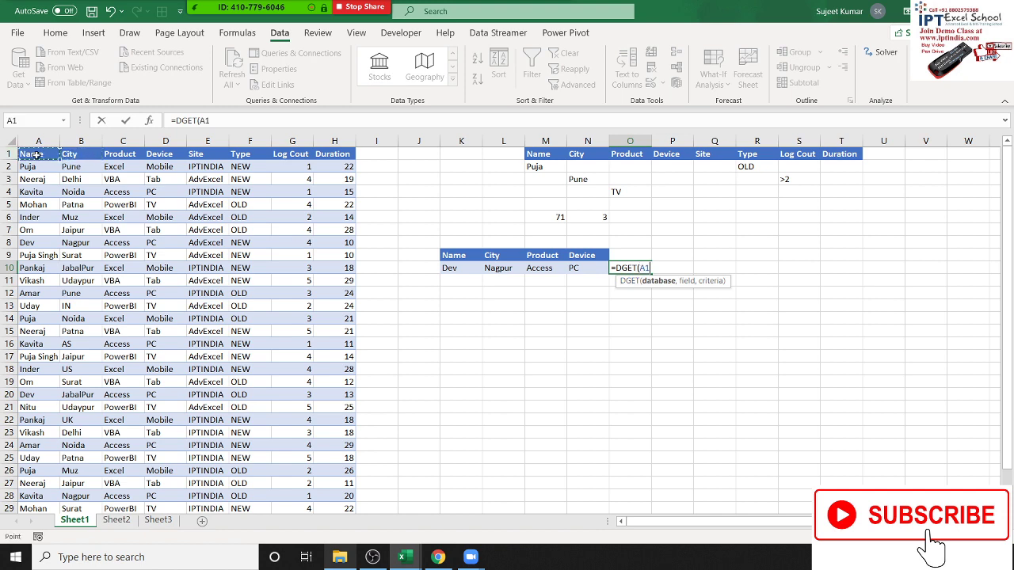
key(ctrl+shift+Right)
key(ctrl+shift+Down)
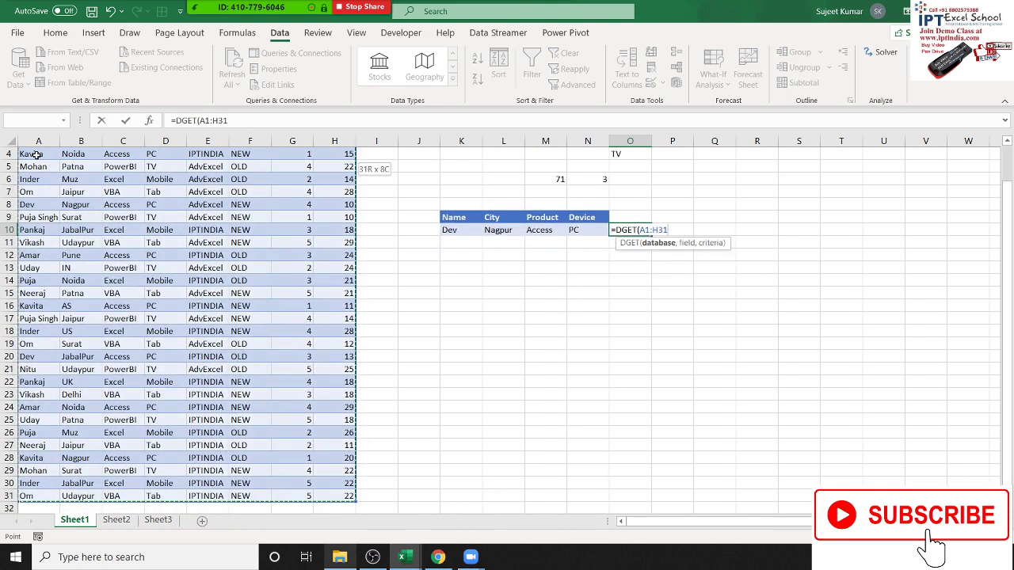
text(,)
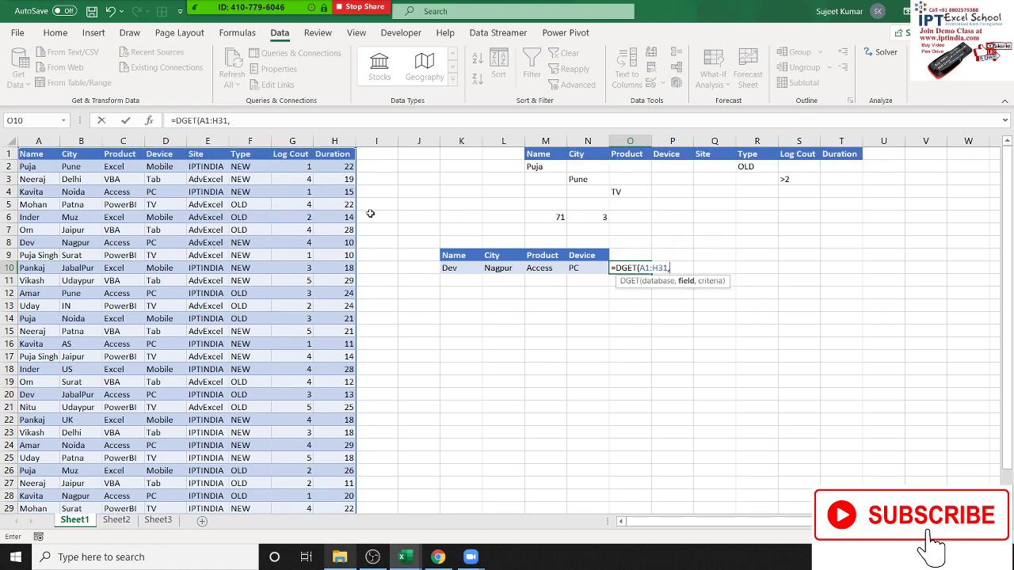
click(334, 155)
text(,)
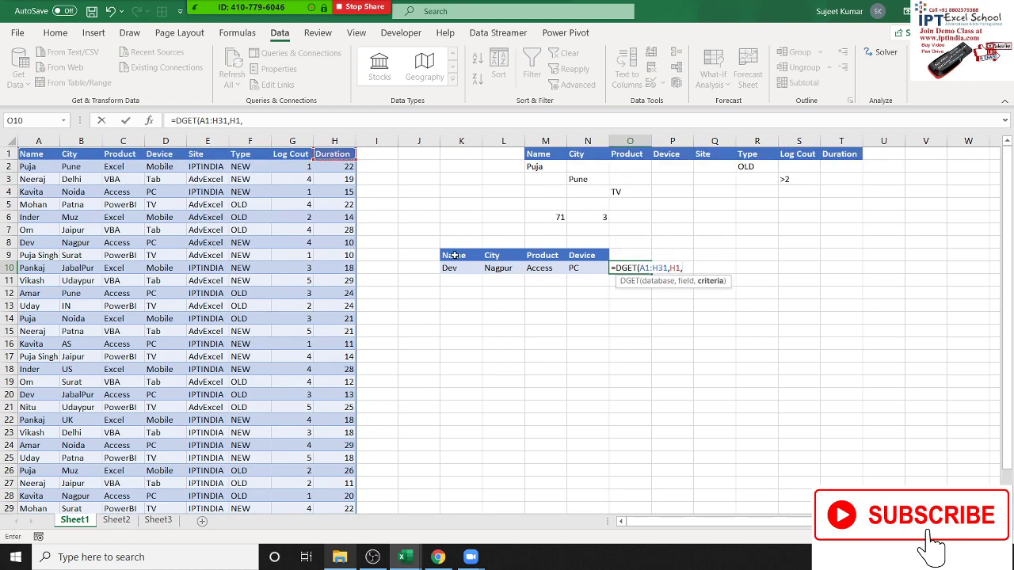
click(469, 257)
key(ctrl+shift+Right)
key(ctrl+shift+Down)
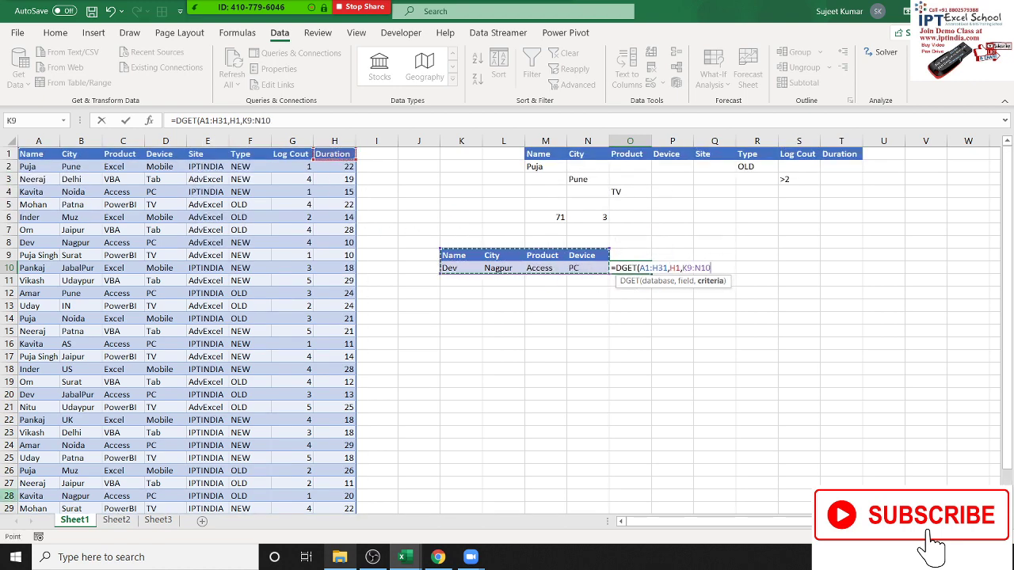
key(Return)
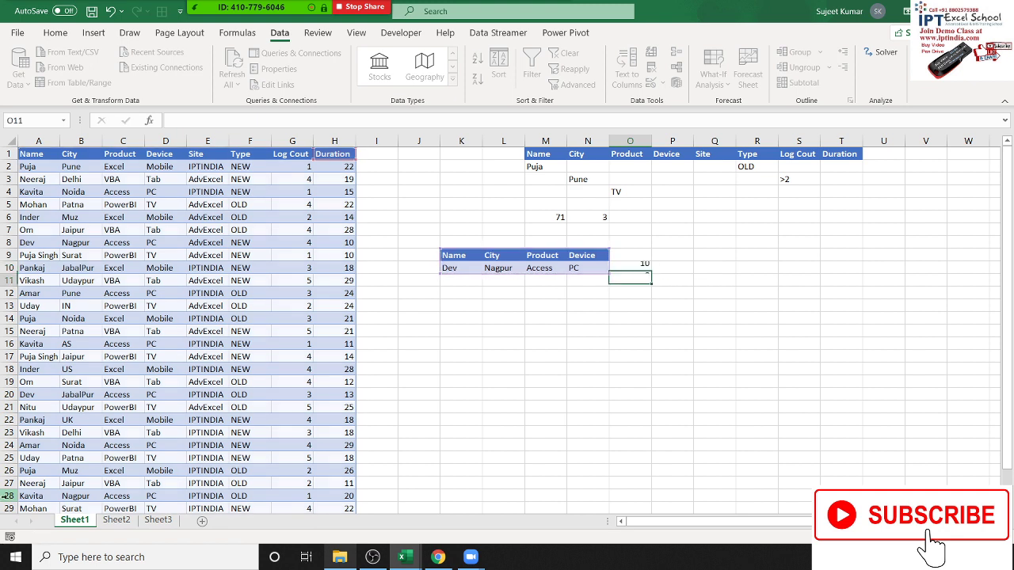
click(630, 268)
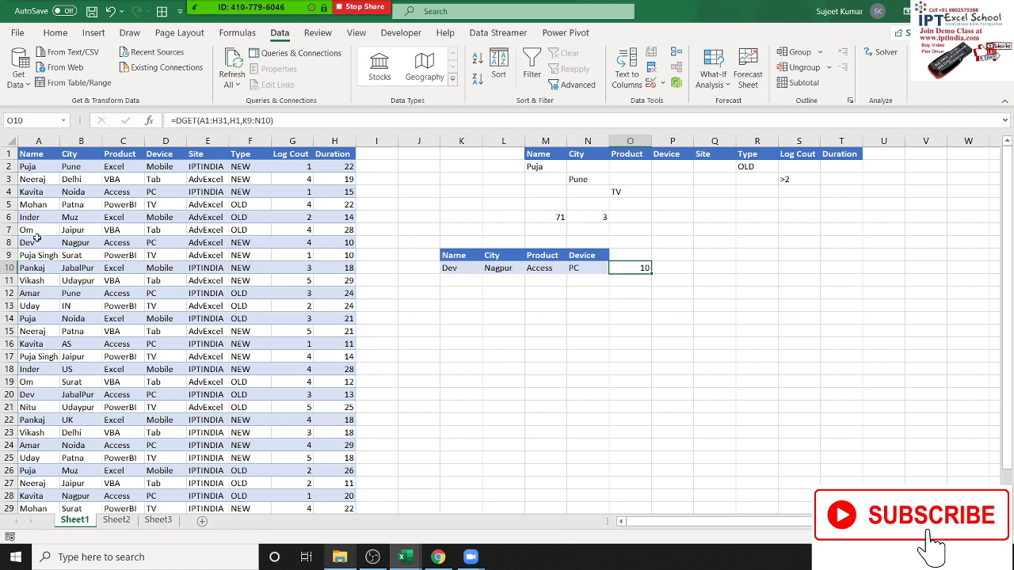
drag(35, 243, 334, 247)
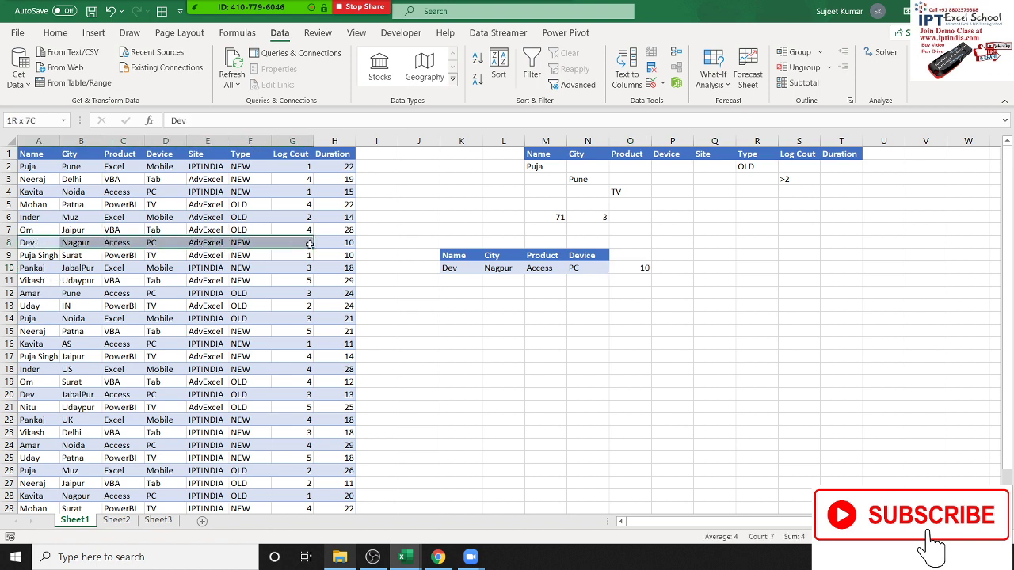
drag(334, 248, 335, 259)
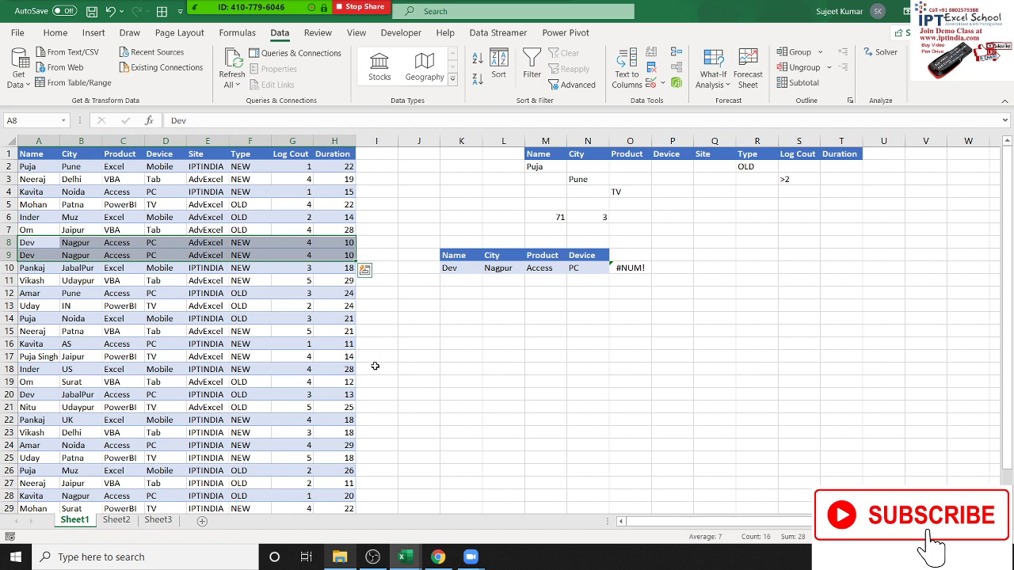
key(ctrl+z)
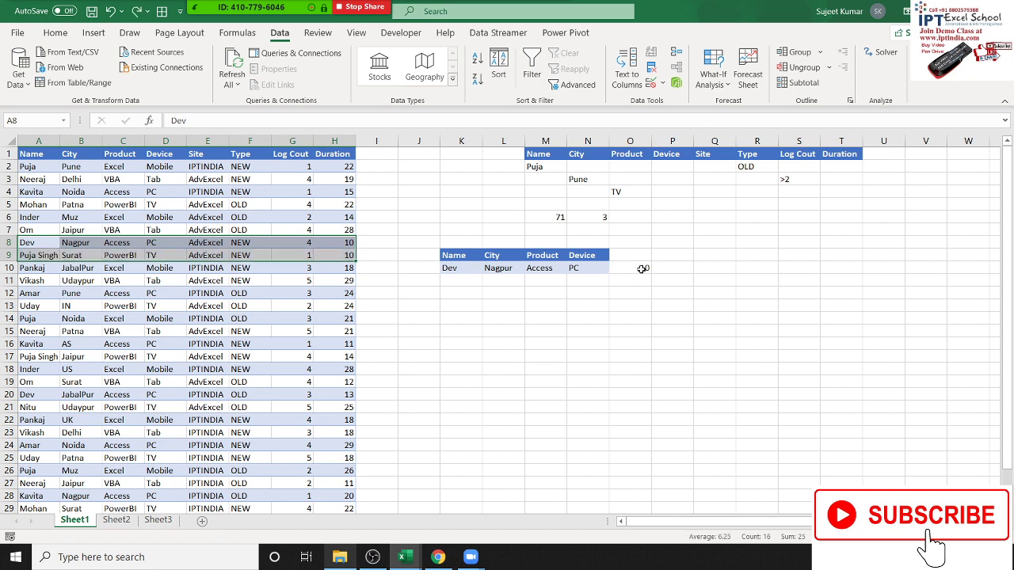
click(638, 271)
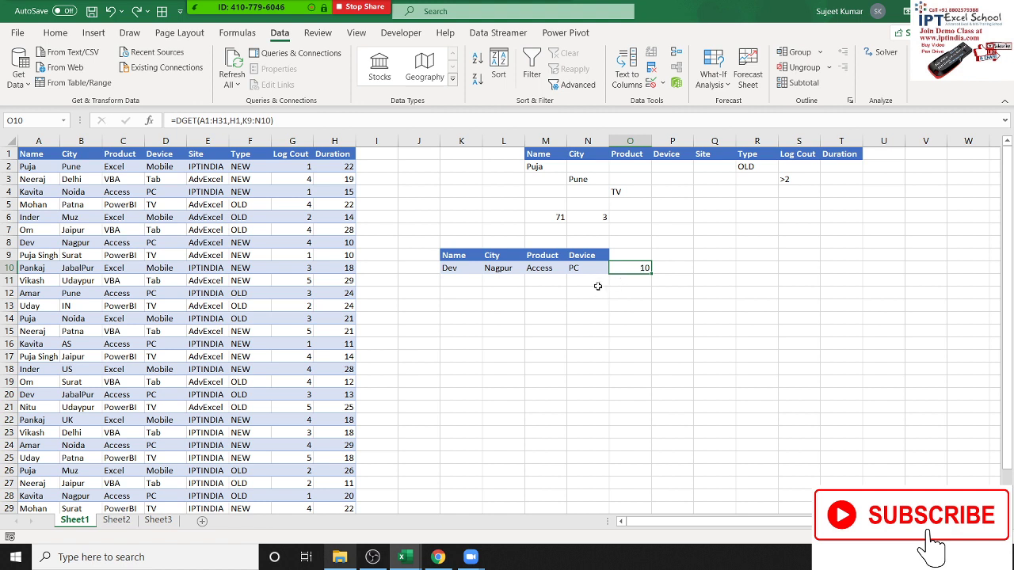
click(527, 298)
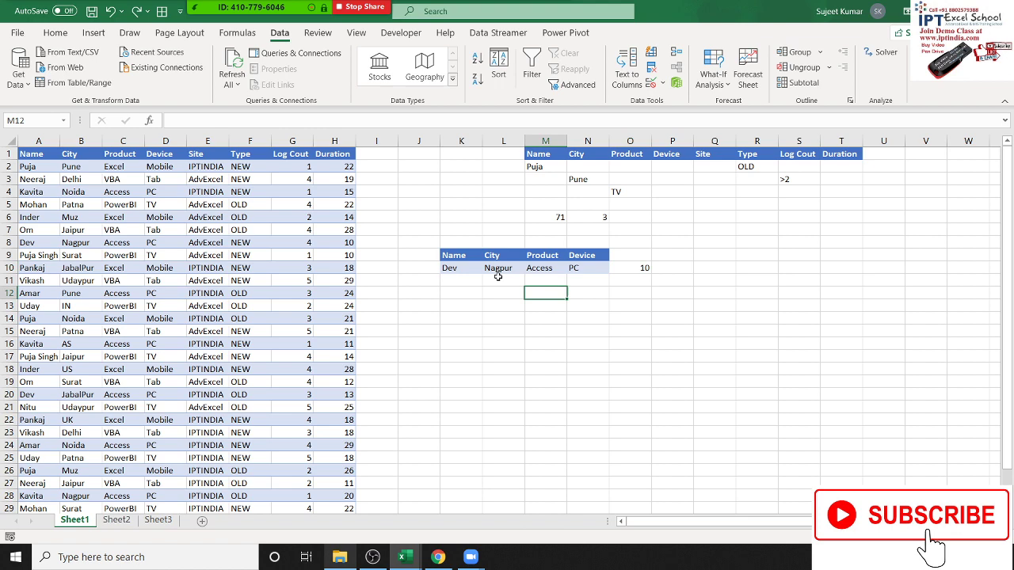
Step: Read the DMIN, DPRODUCT and DSUM descriptions in Insert Function, then cancel without inserting
click(152, 120)
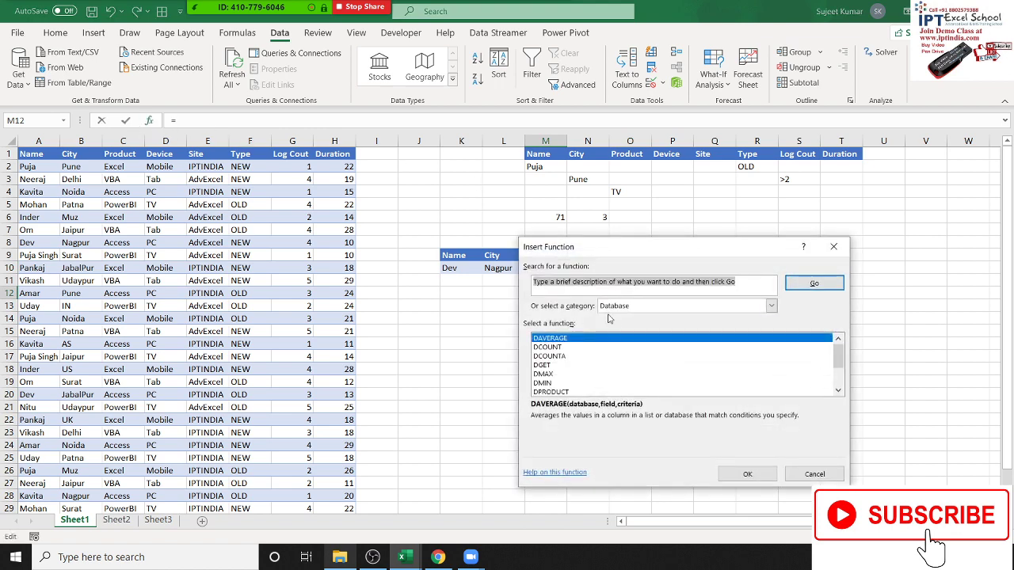
click(545, 375)
click(550, 384)
click(553, 393)
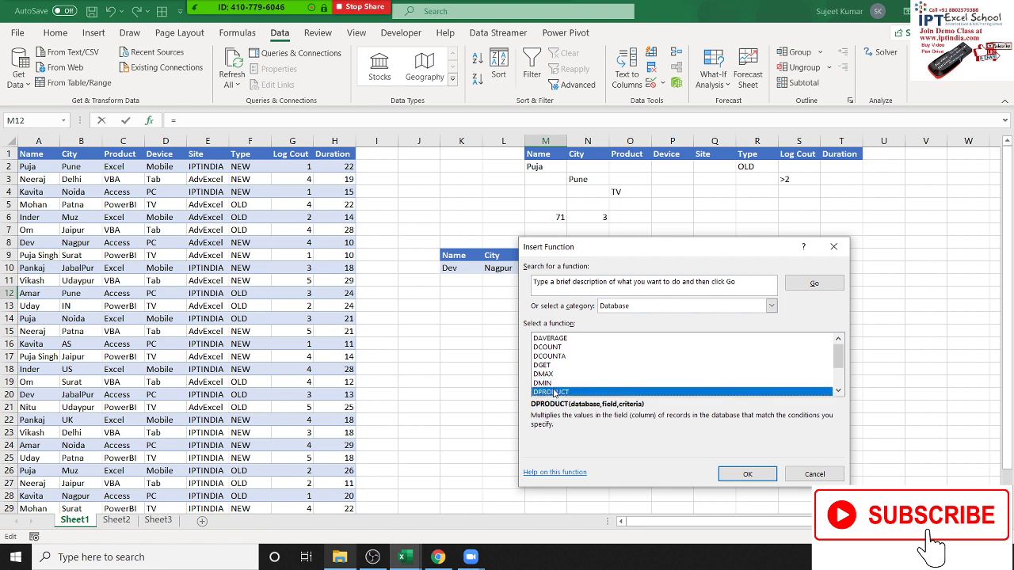
scroll(556, 392, down, 1)
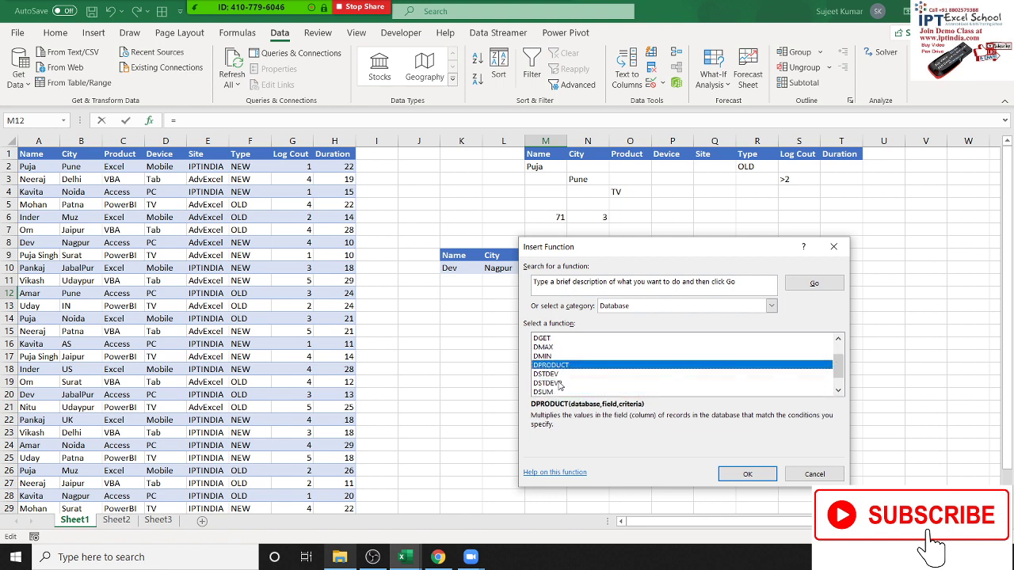
click(558, 392)
scroll(561, 396, down, 1)
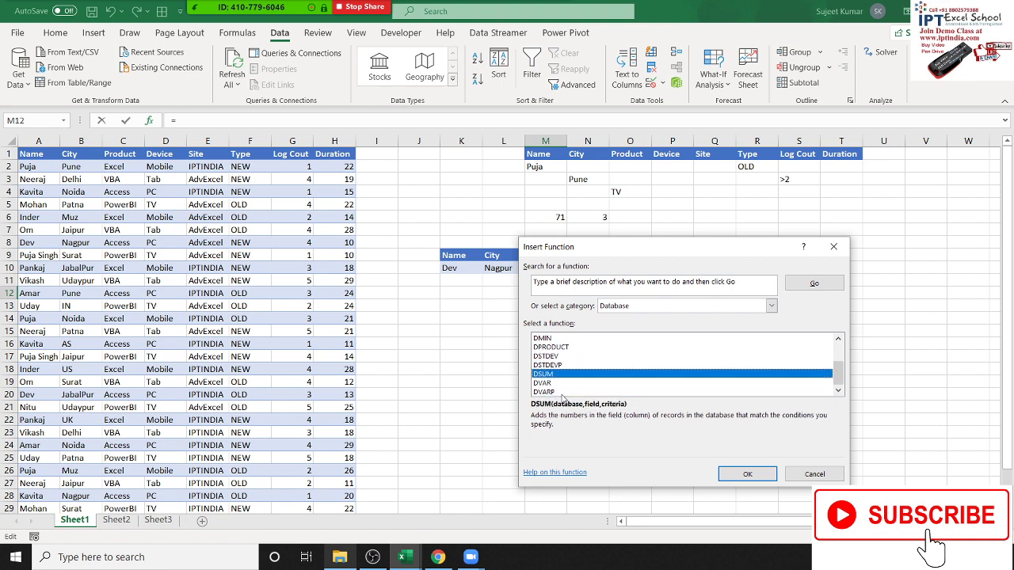
scroll(562, 397, up, 2)
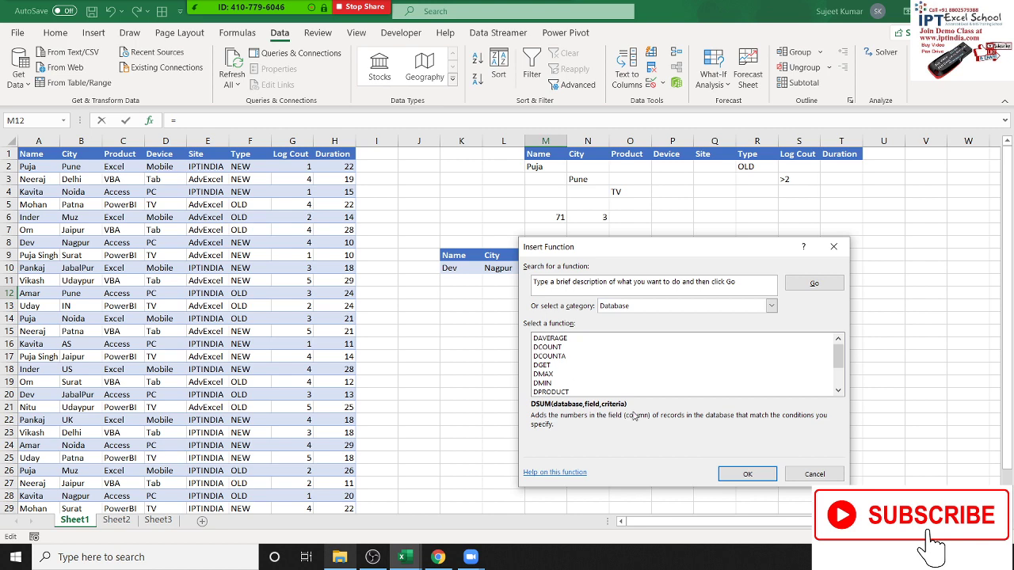
click(809, 475)
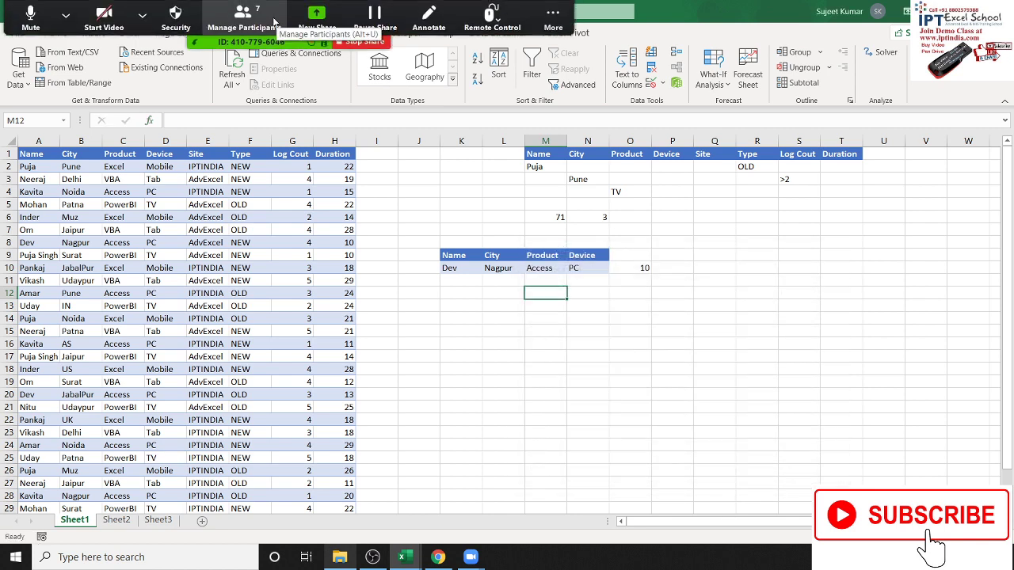
click(244, 9)
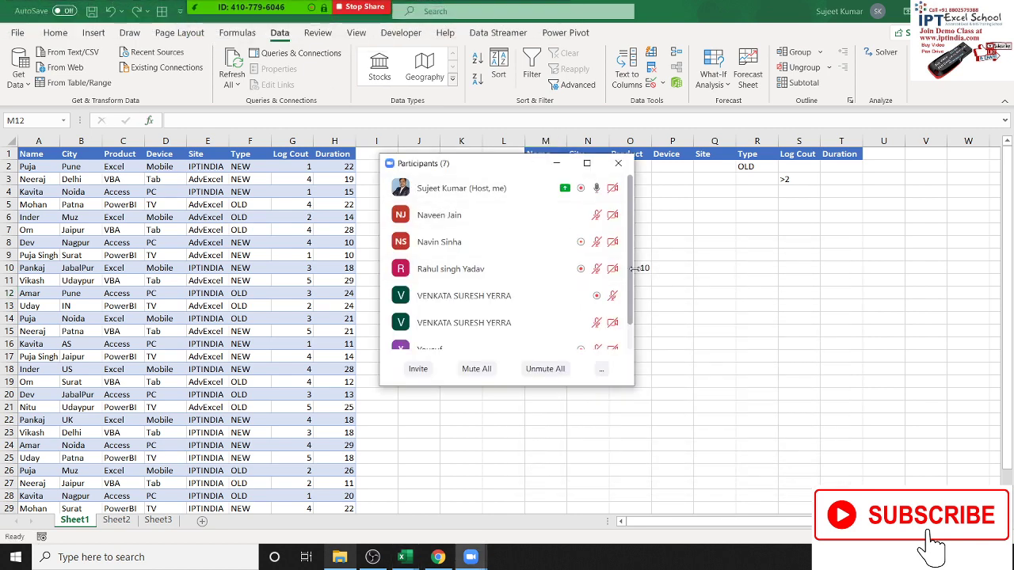
drag(632, 273, 631, 313)
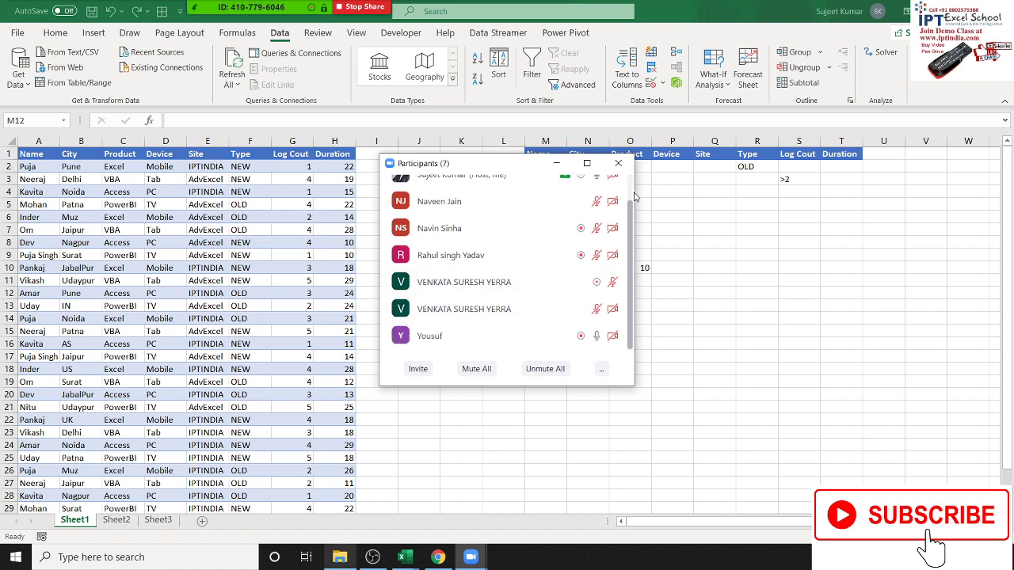
click(618, 164)
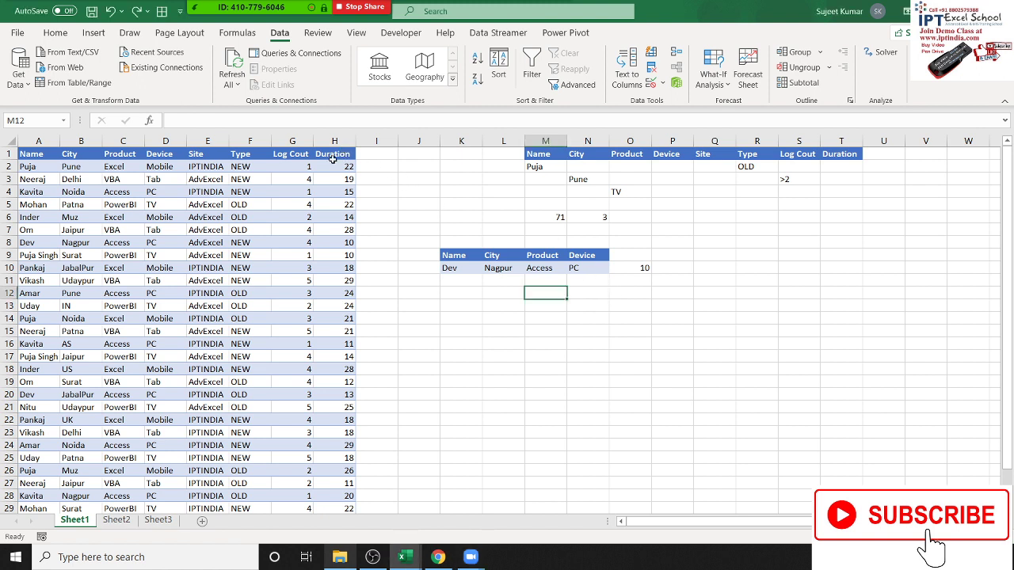
Step: Replace H1 with "Type" in O10's DGET formula so it returns NEW
drag(336, 153, 347, 277)
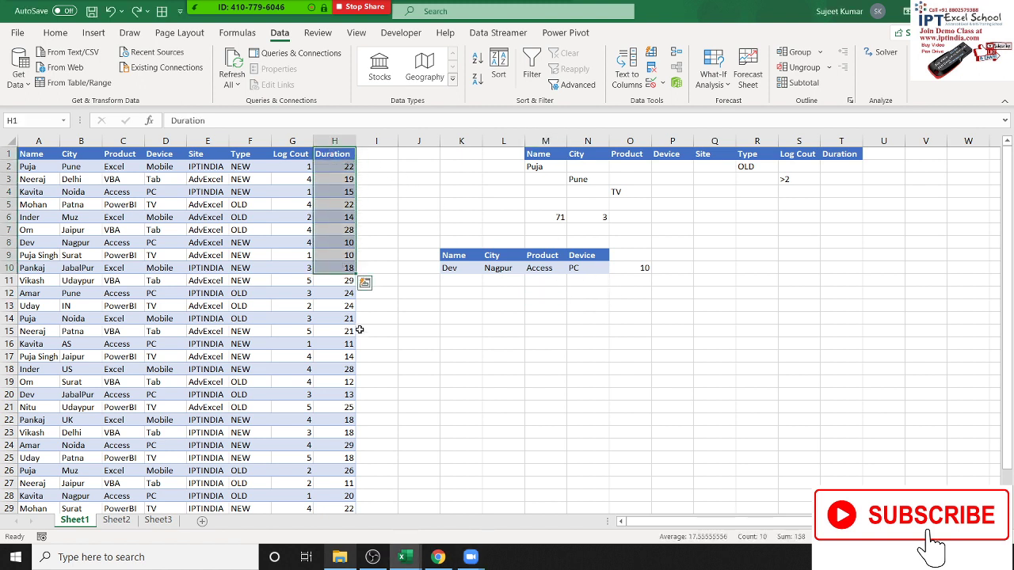
key(ctrl+shift+Down)
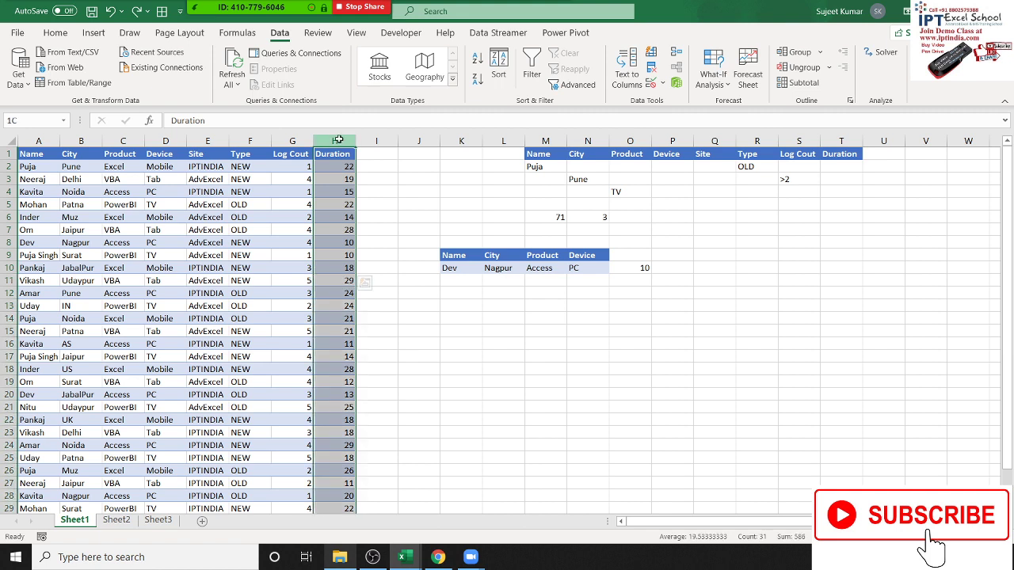
click(633, 269)
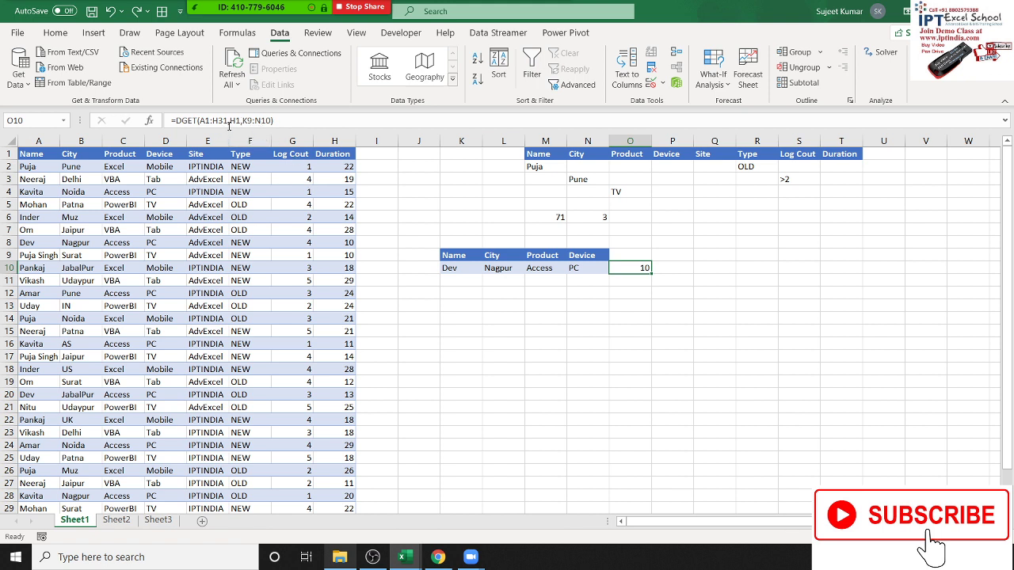
click(238, 123)
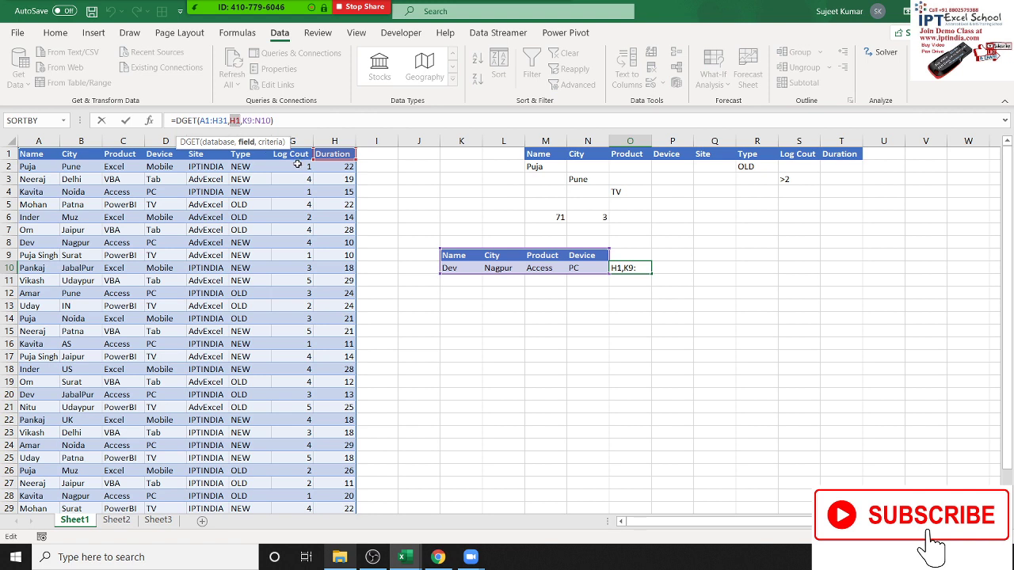
text("Type)
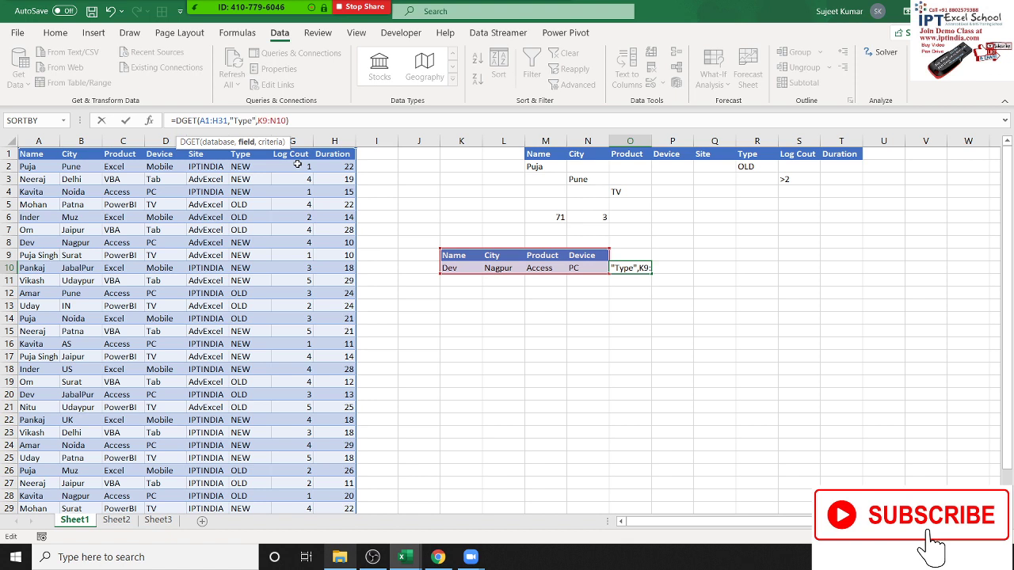
key(ctrl+Return)
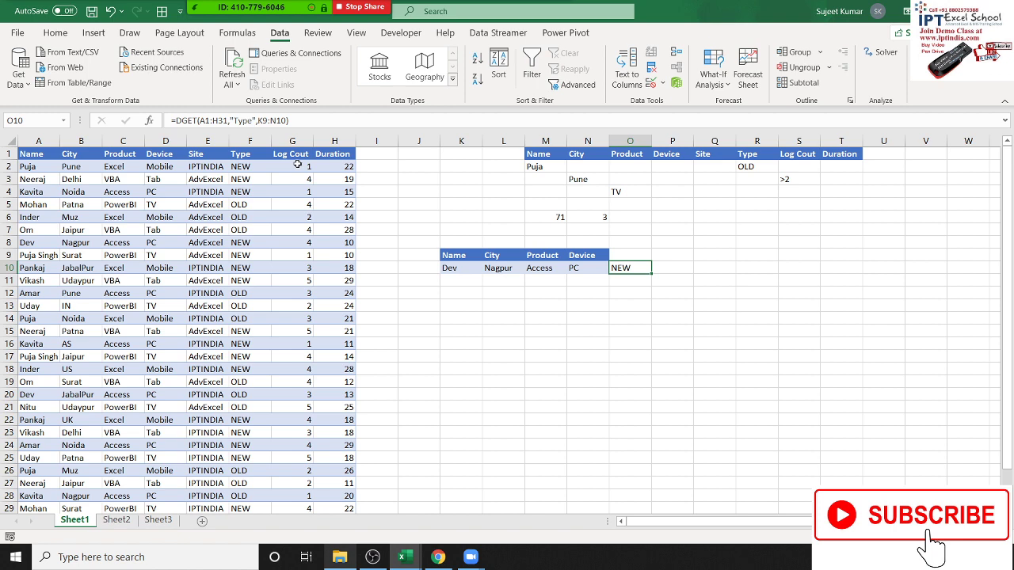
click(115, 520)
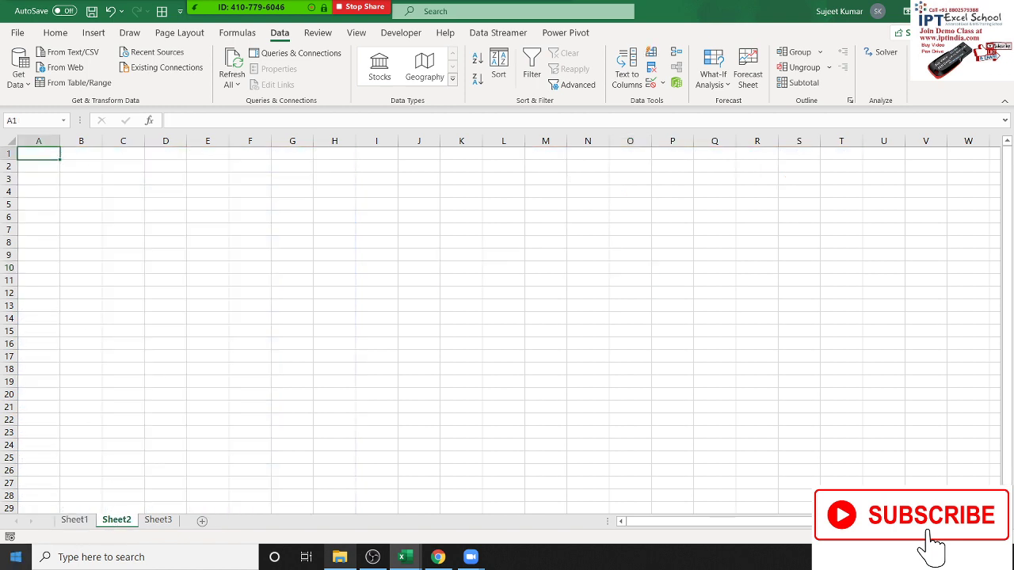
Step: Browse the Information function category in Insert Function, then close it without inserting
click(149, 120)
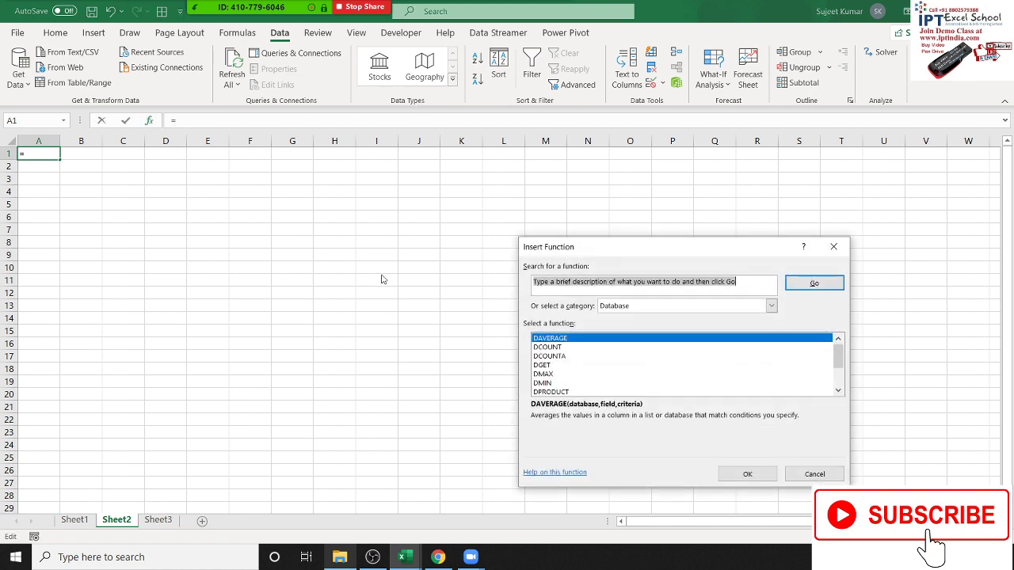
click(620, 308)
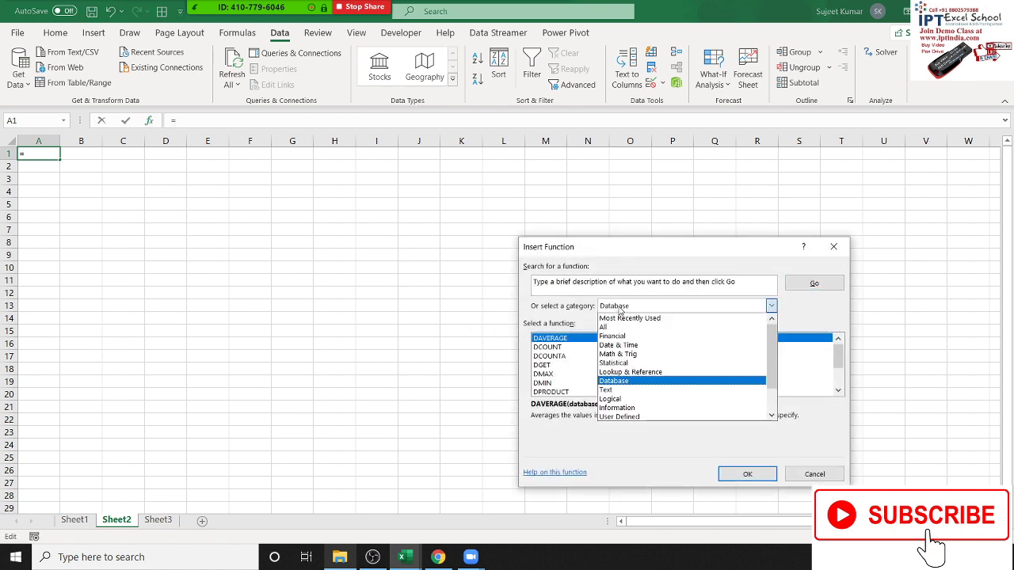
click(626, 407)
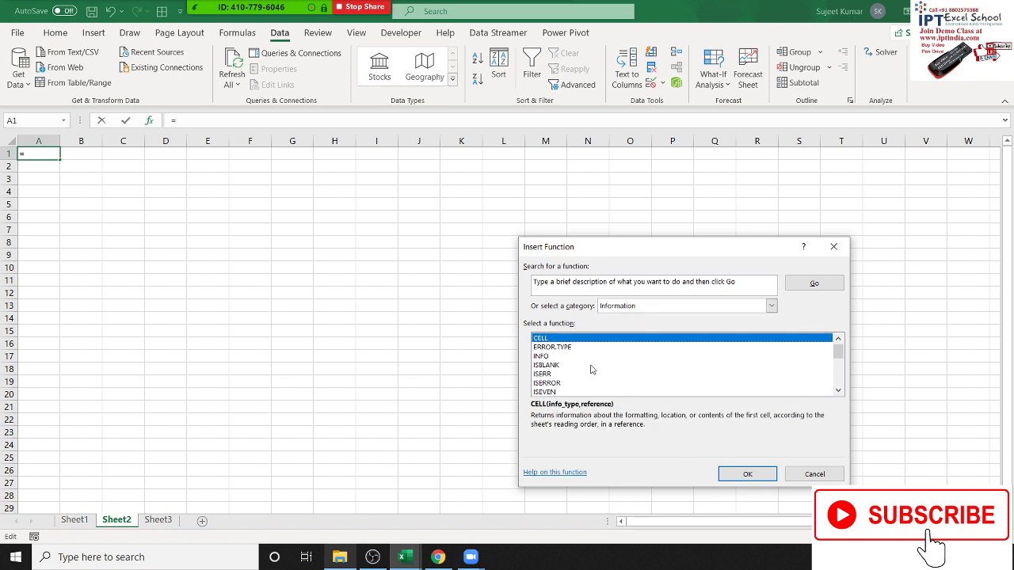
key(Escape)
Step: Enter =CELL("filename") in Sheet2's A1 and preview the other open Excel windows
text(=)
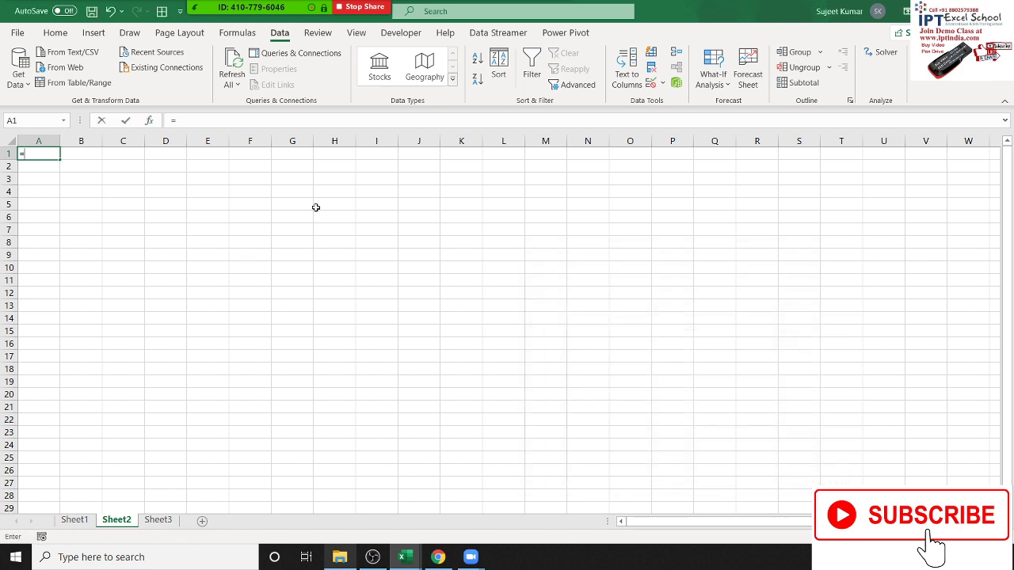
text(cel)
key(Tab)
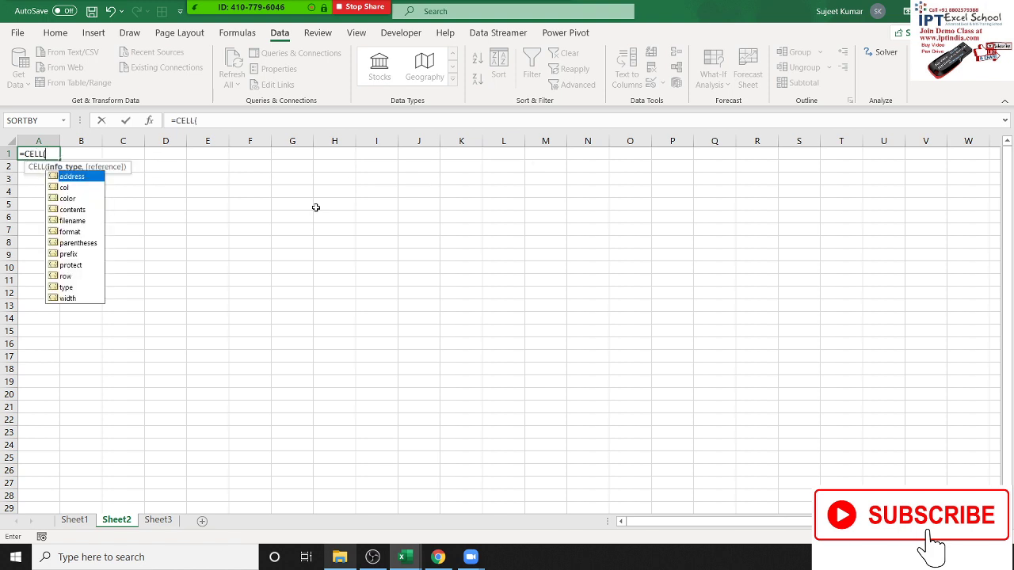
key(Down)
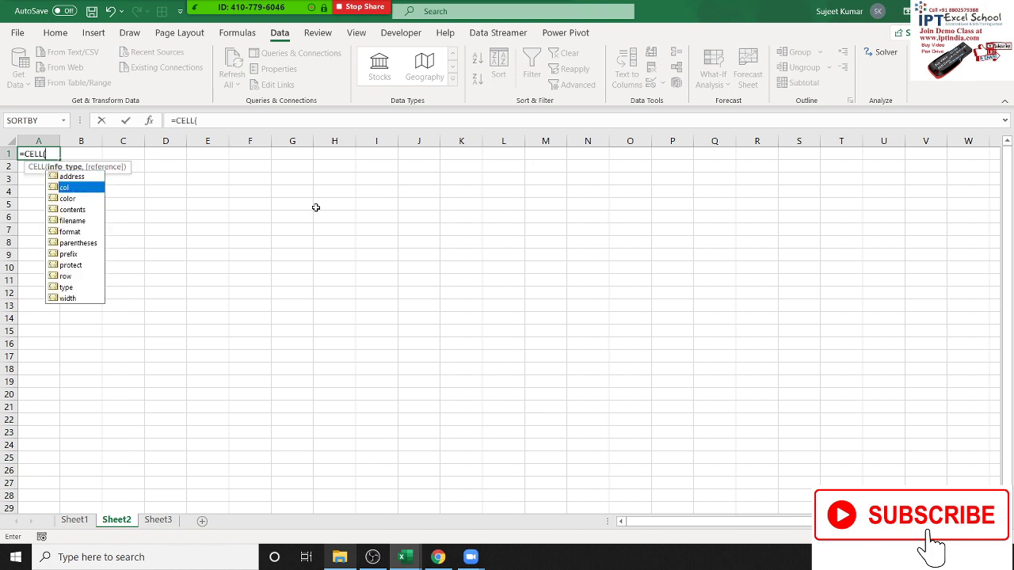
key(Down)
key(Down)
key(Down)
key(Tab)
key(Return)
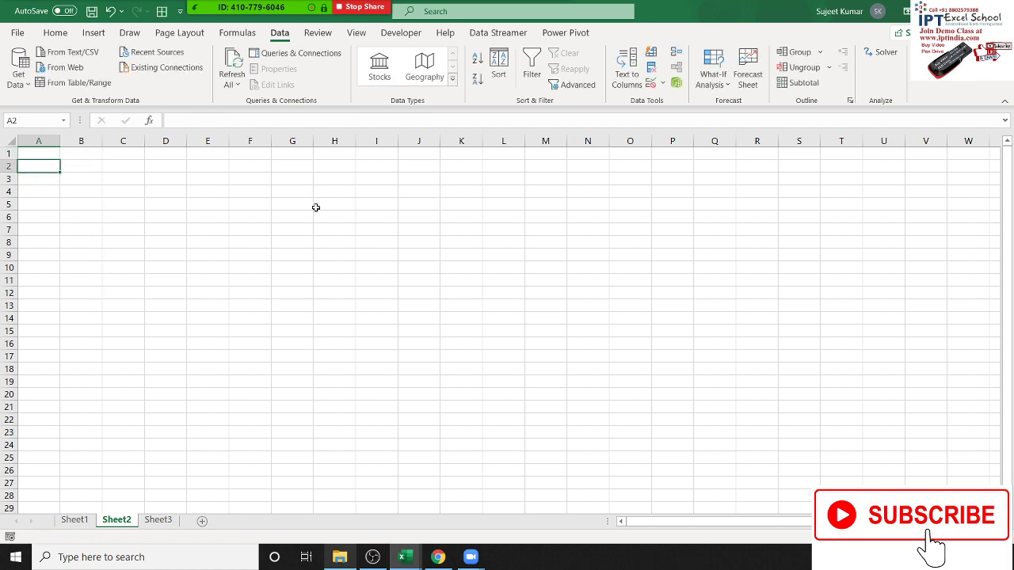
click(404, 557)
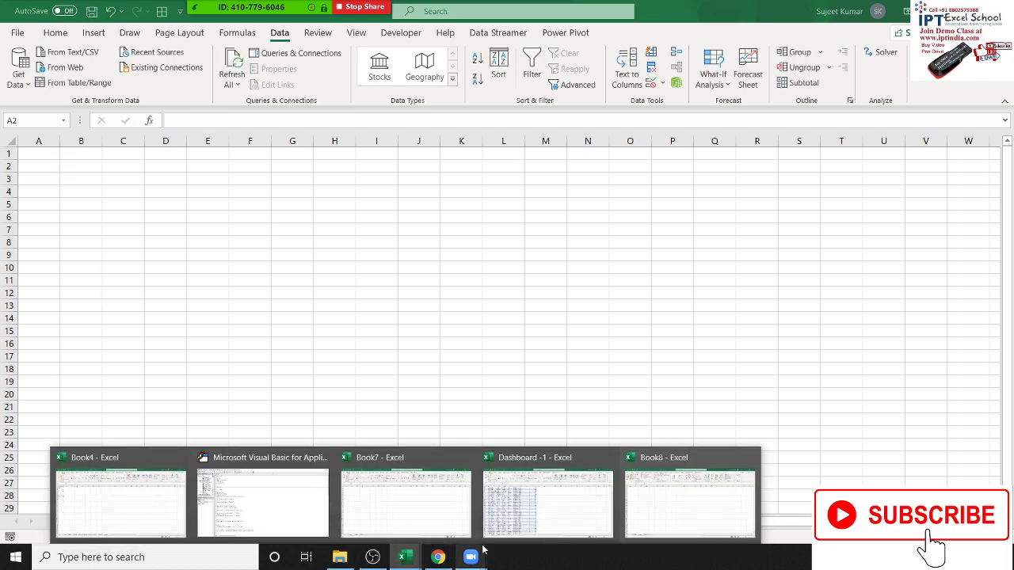
Step: In the Dashboard -1 workbook, enter =CELL("filename") in M2 to show the file path
click(523, 495)
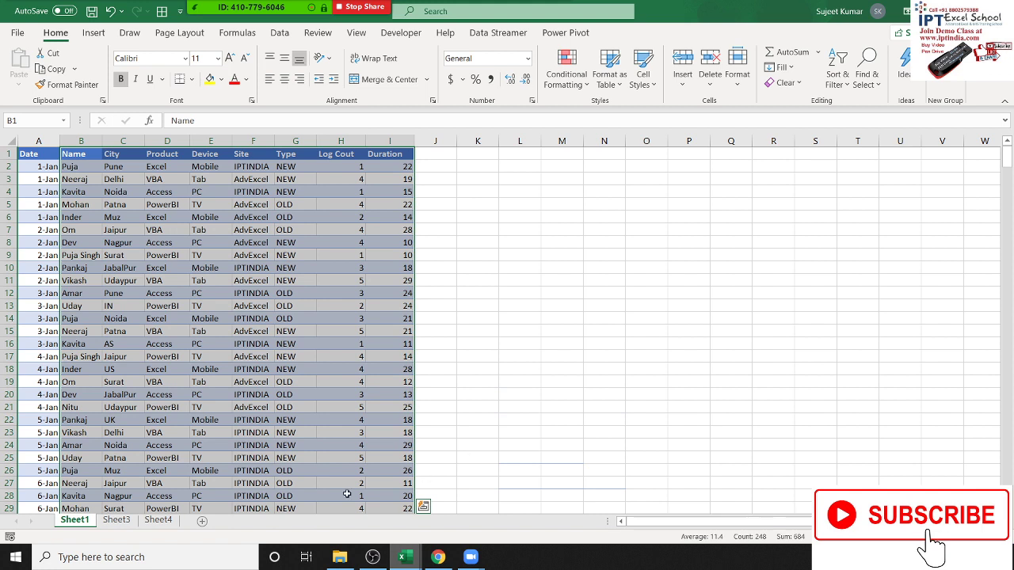
click(545, 167)
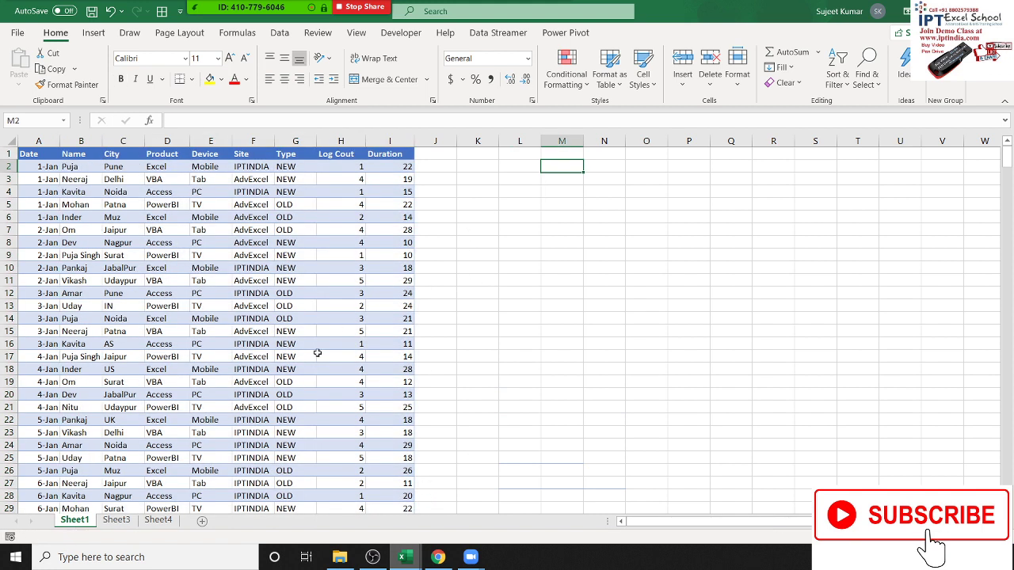
text(=)
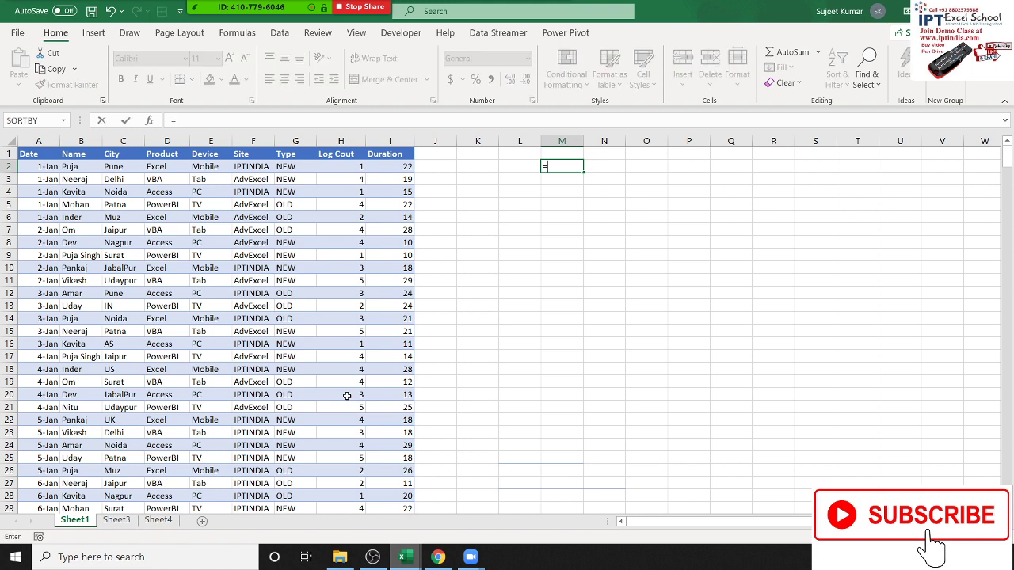
text(cl)
key(BackSpace)
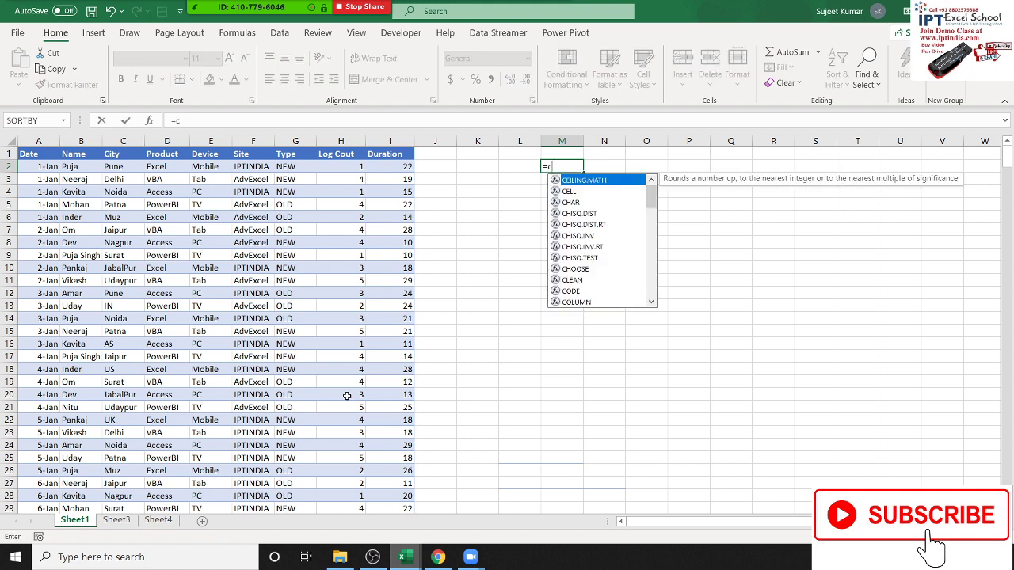
text(el)
key(Tab)
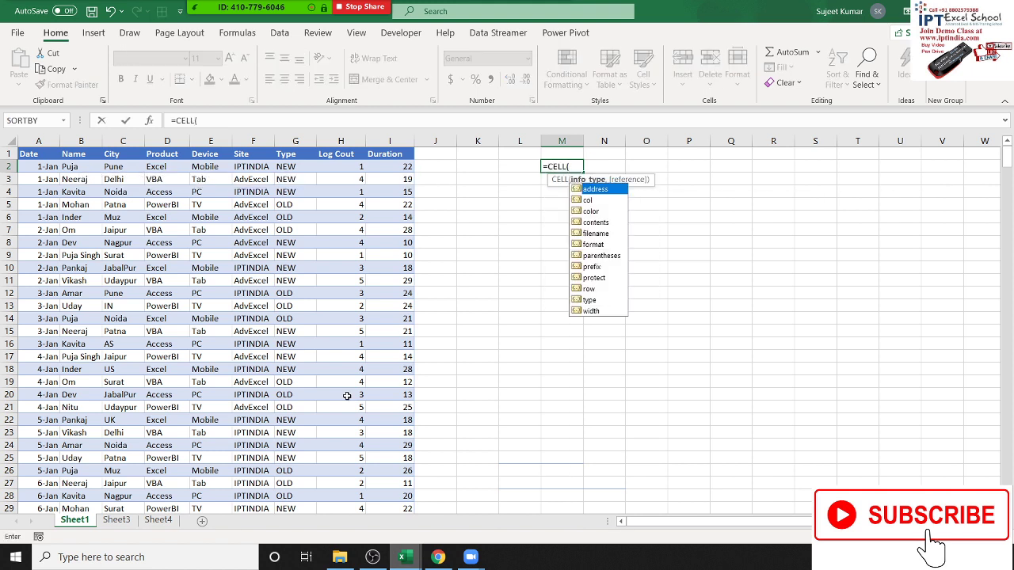
key(Down)
key(Down)
key(Down)
key(Down)
key(Tab)
key(Return)
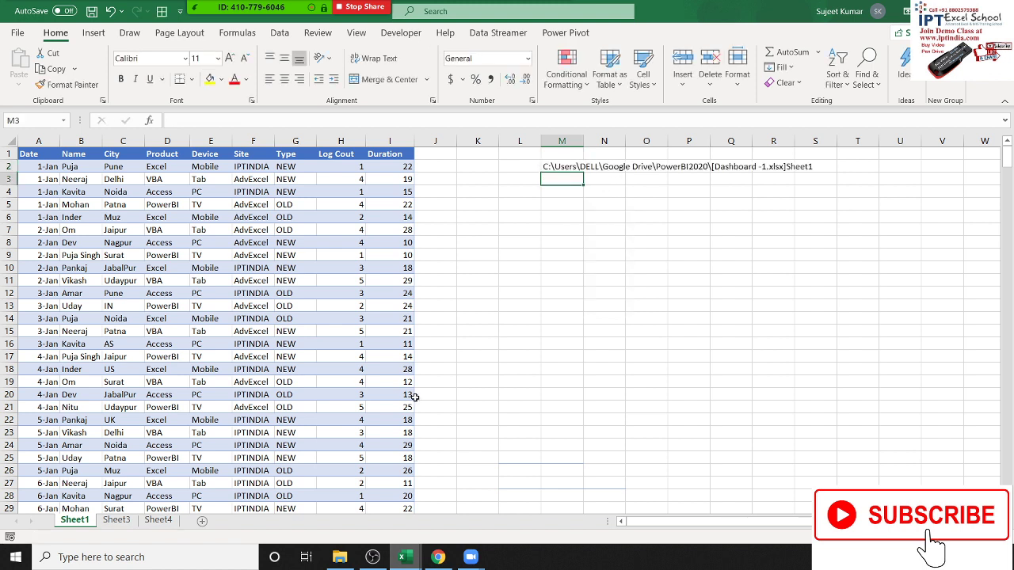
Step: Enter =FIND("]",M2) in M3 so it shows 58
text(=fi)
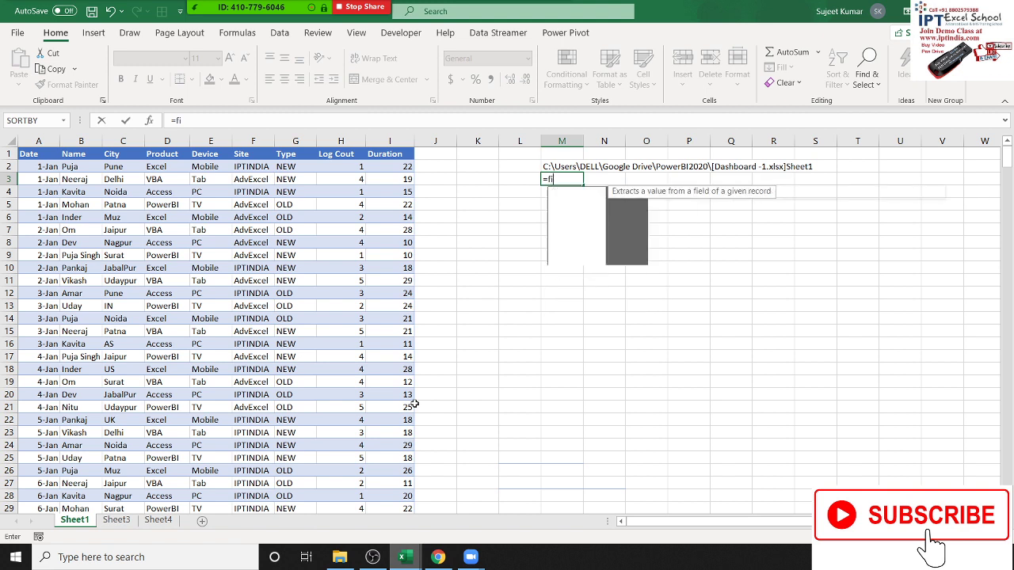
text(ndq)
key(BackSpace)
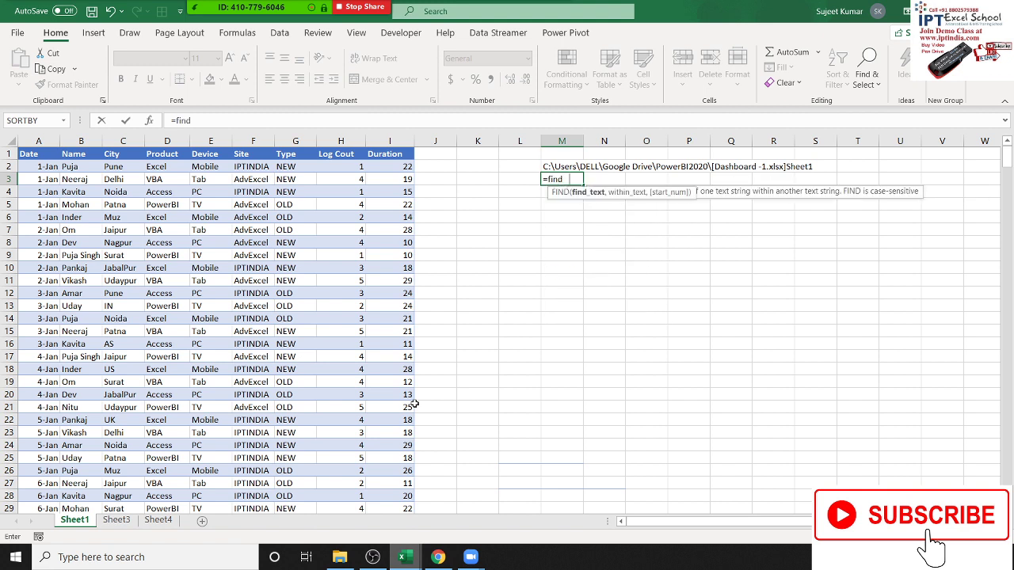
key(Tab)
text(")
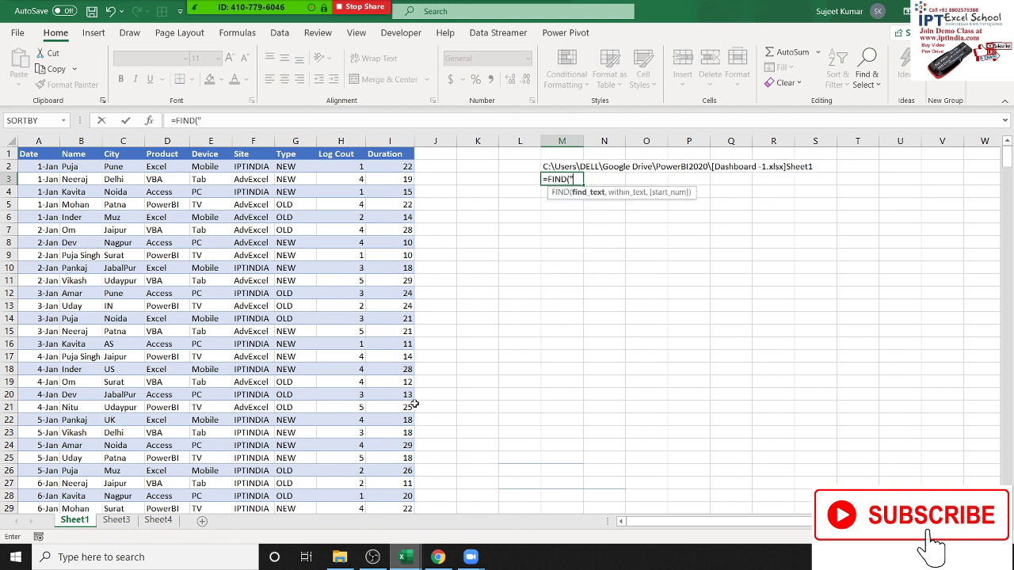
text(]")
text(,)
key(Up)
text(,)
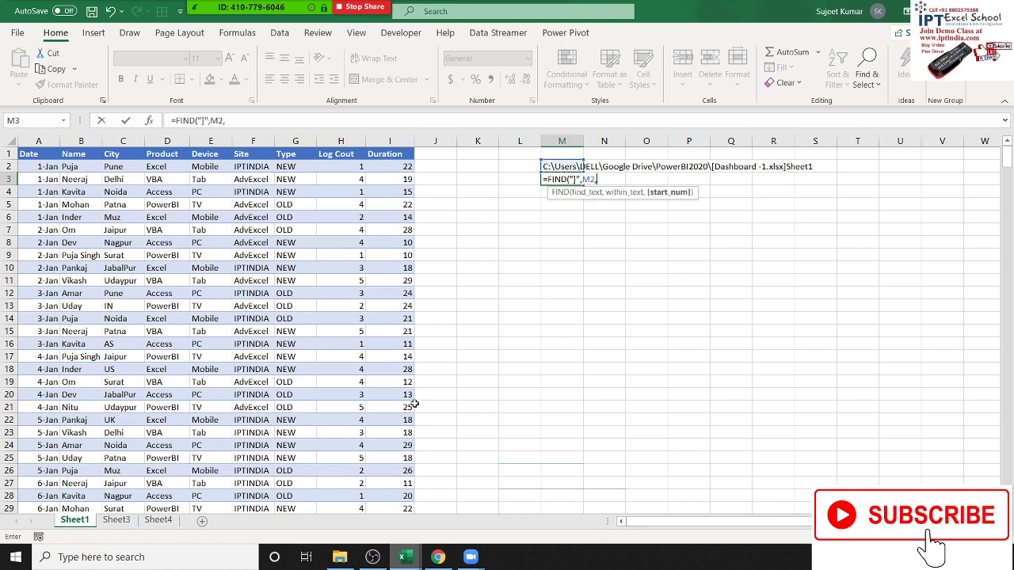
key(BackSpace)
key(Return)
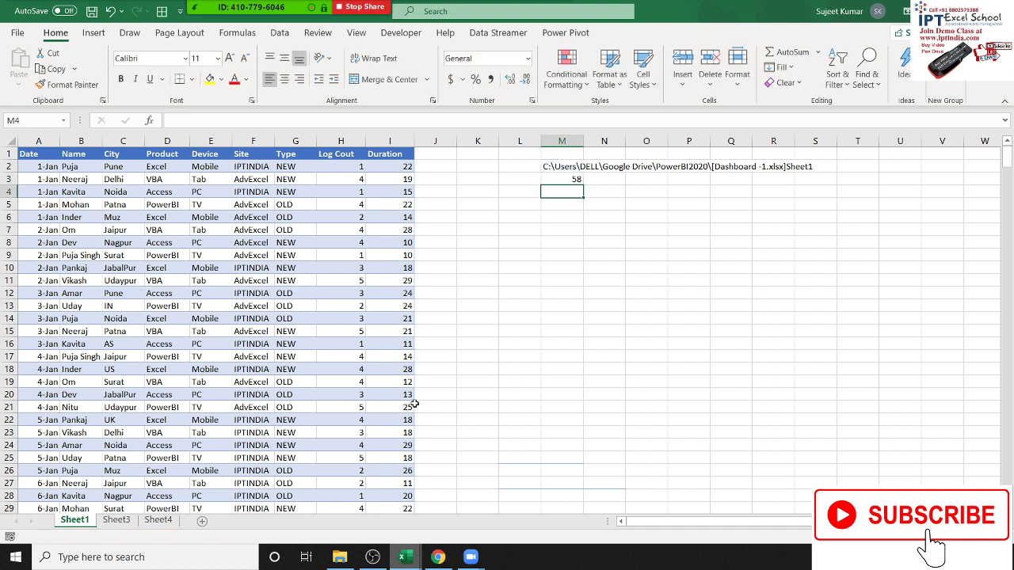
Step: Enter =RIGHT(M2,LEN(M2)-M3) in M4 so it shows Sheet1
text(=ri)
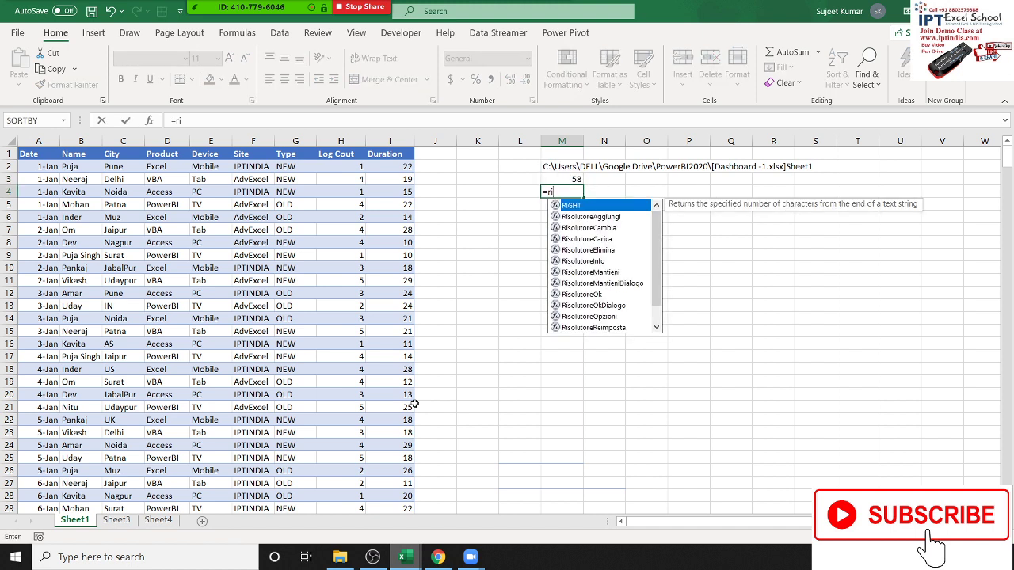
key(Tab)
key(Up)
key(Up)
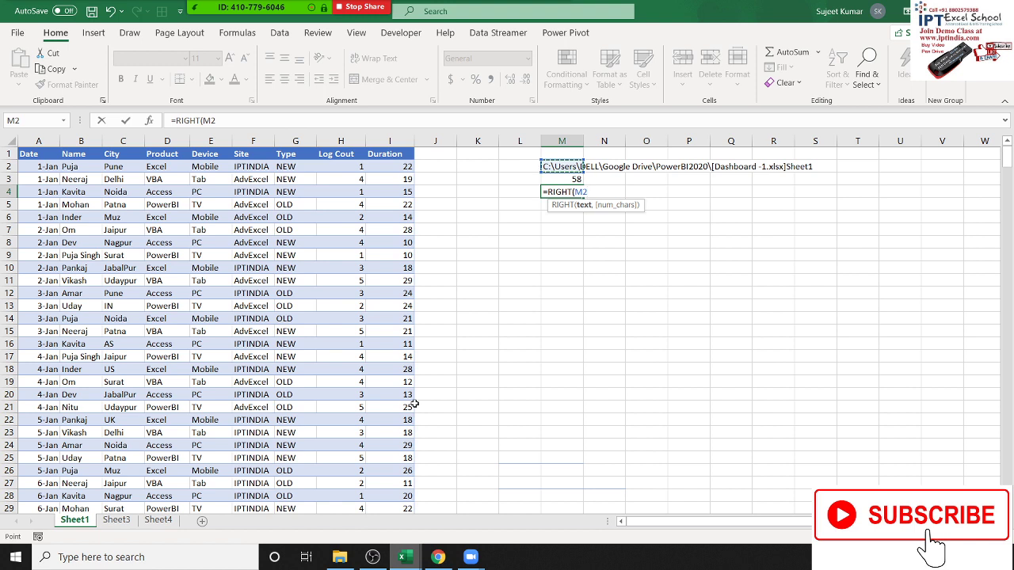
text(,len)
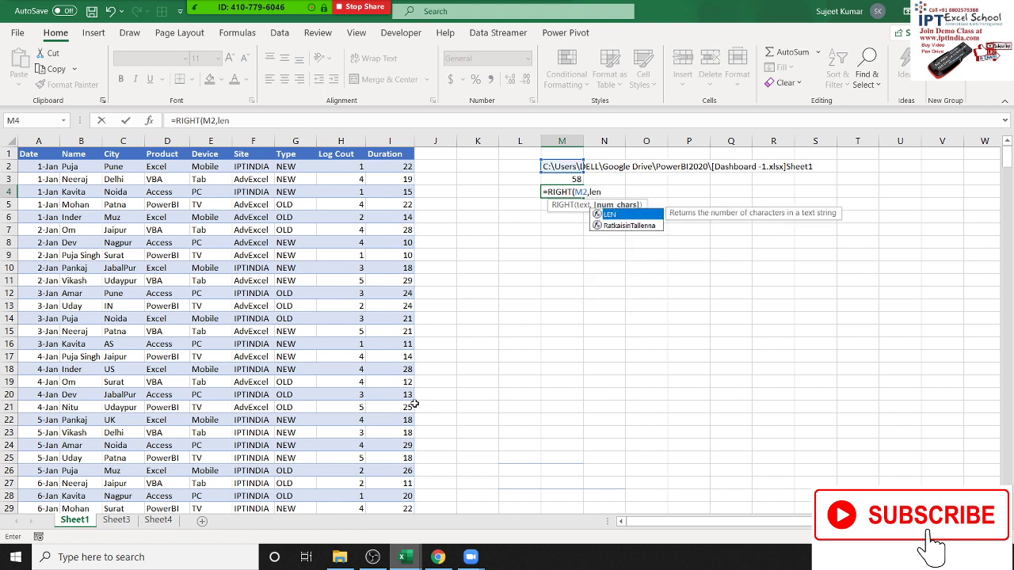
key(Tab)
key(Up)
key(Up)
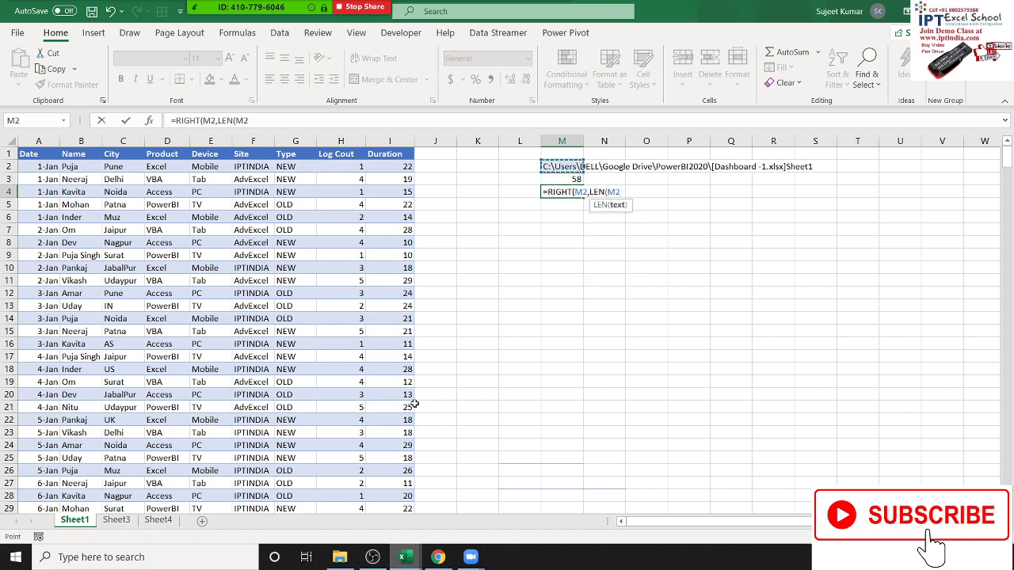
text()-)
key(Up)
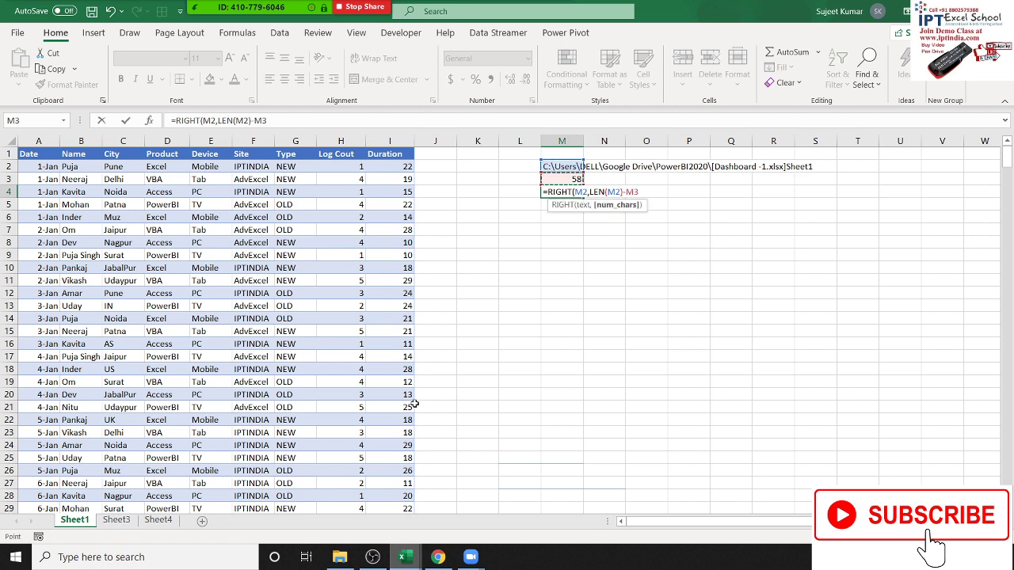
key(Return)
key(Return)
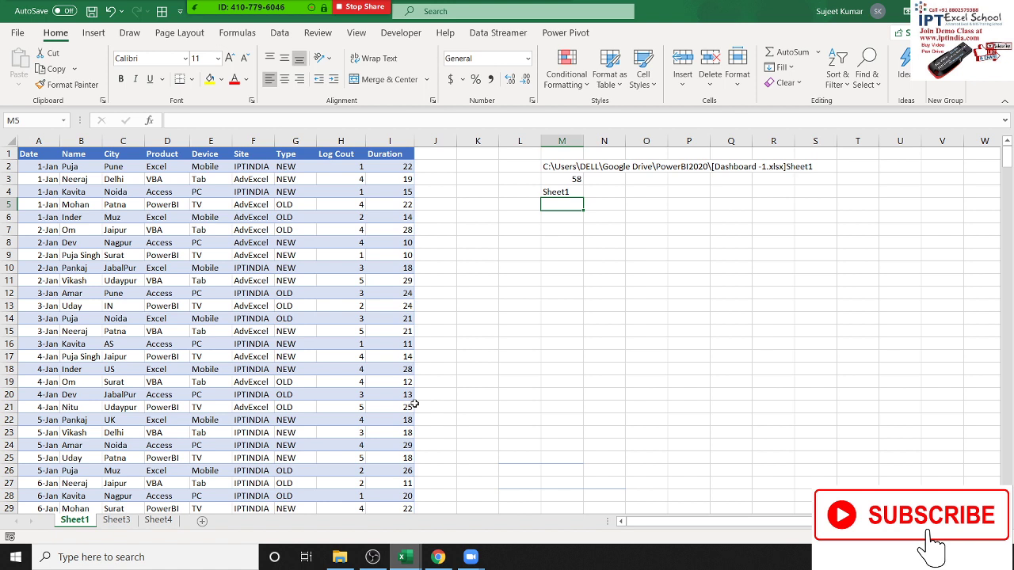
Step: Enter =ERROR.TYPE(K7) in M7
click(564, 245)
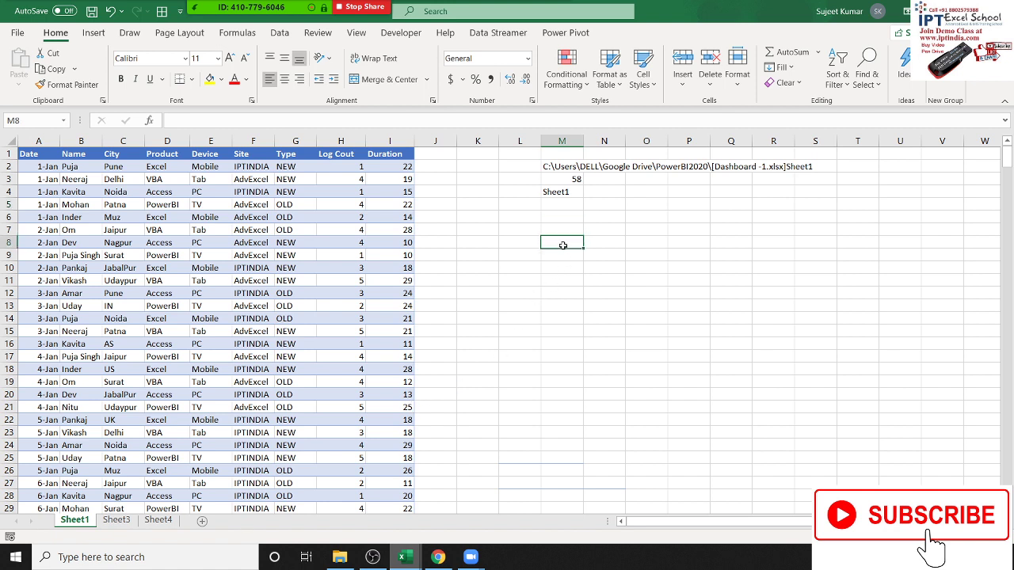
key(Up)
text(=)
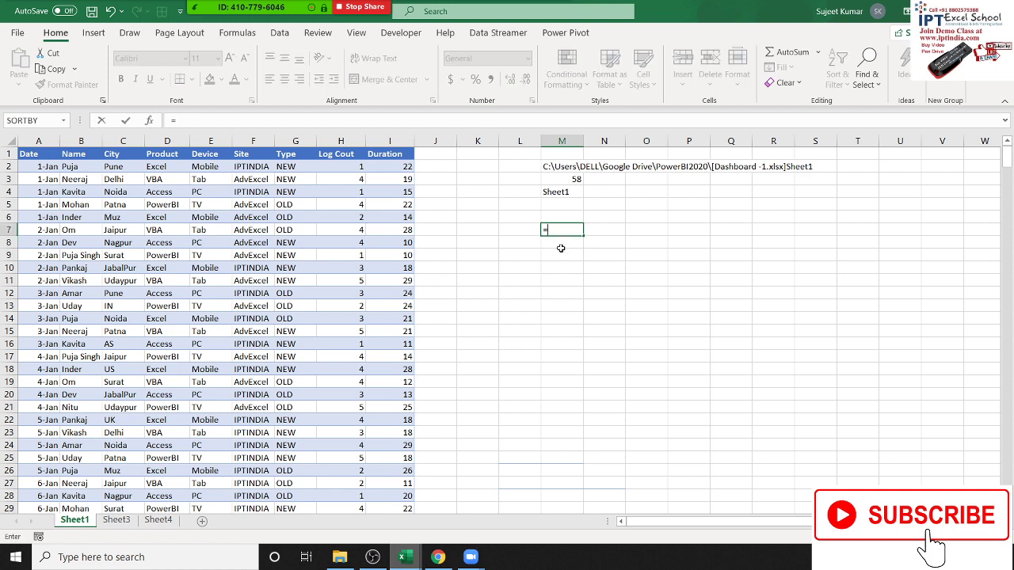
text(erro)
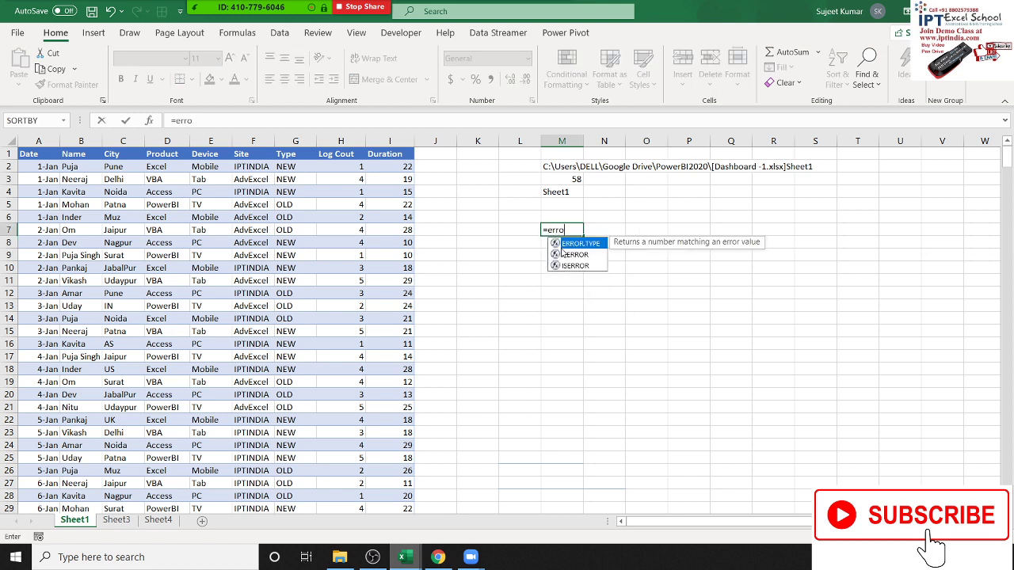
key(Tab)
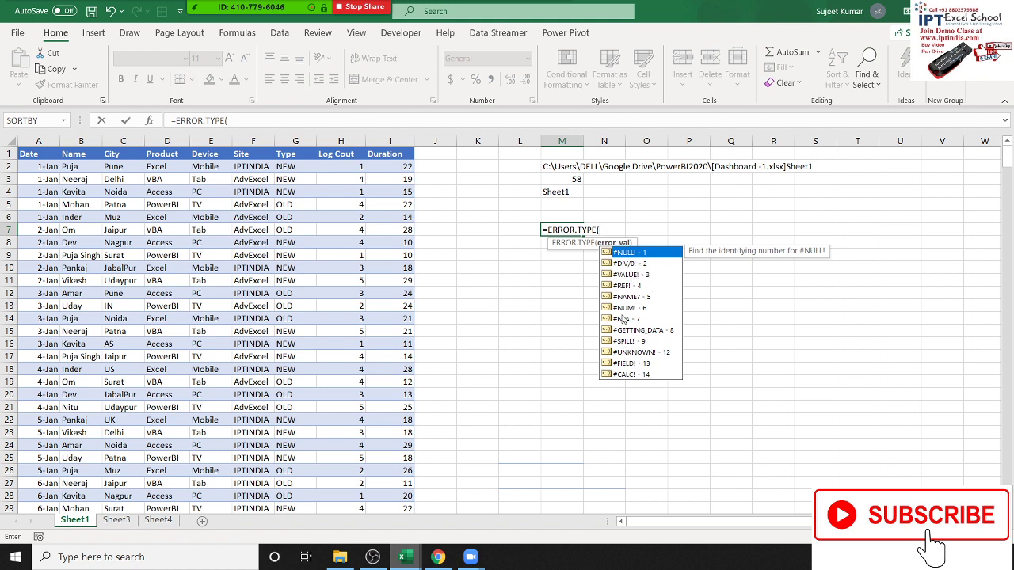
click(490, 227)
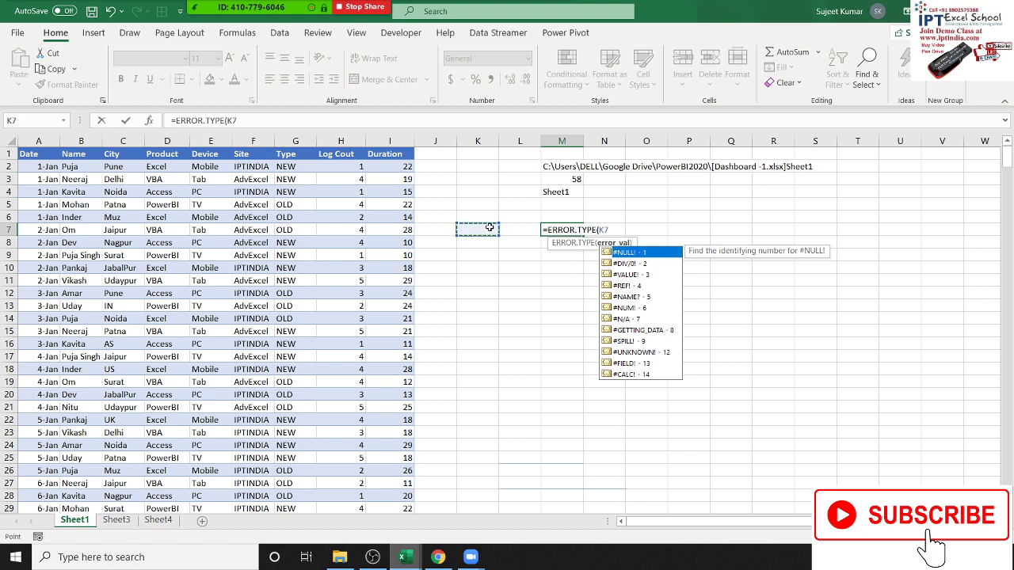
key(Return)
Step: Enter =K6/0 in K7 so M7 returns 2, then begin an ERROR.TYPE formula in M8
key(Up)
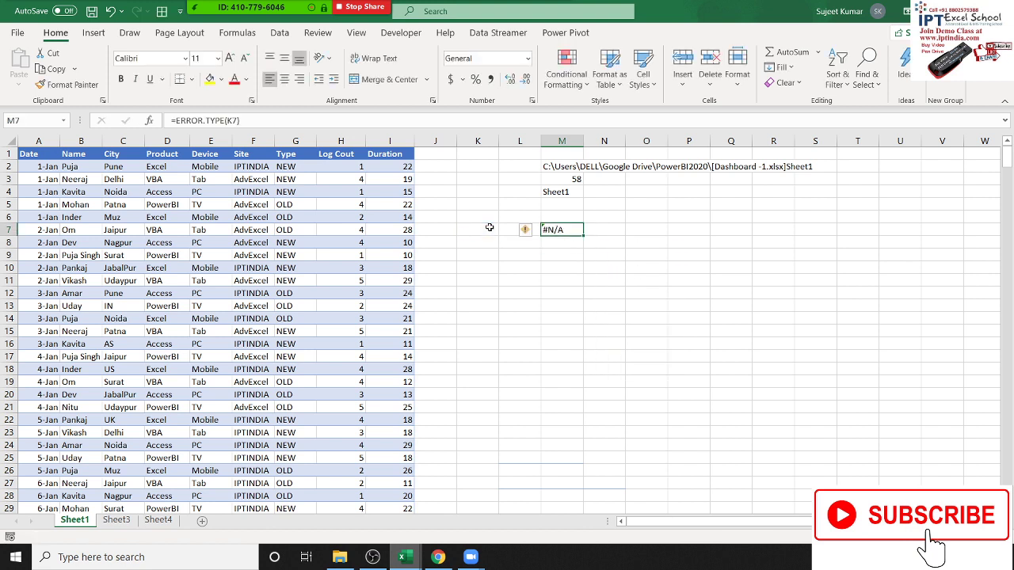
key(Left)
key(Left)
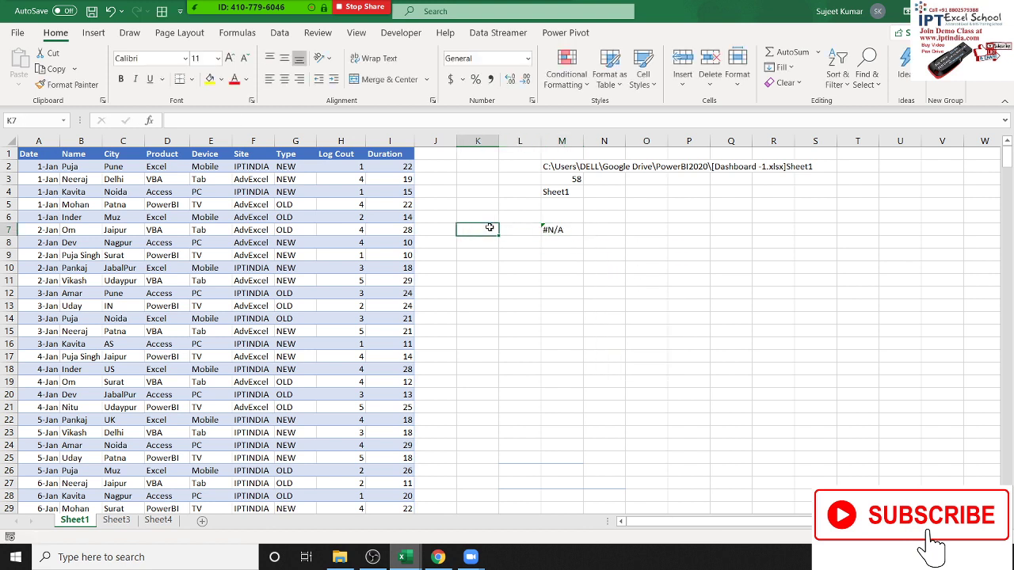
text(=)
key(Up)
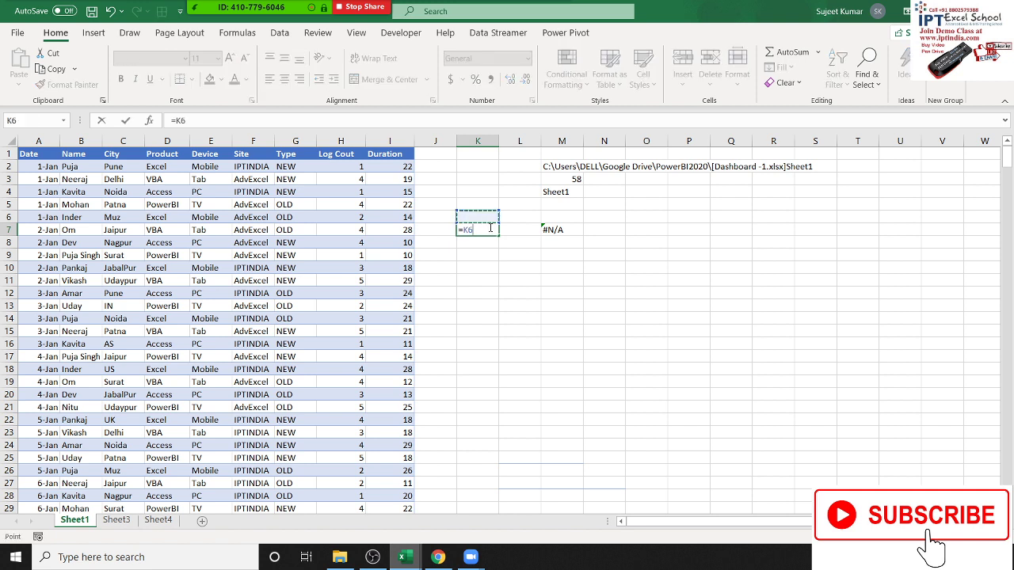
text(/0)
key(Return)
key(Up)
key(Right)
key(Right)
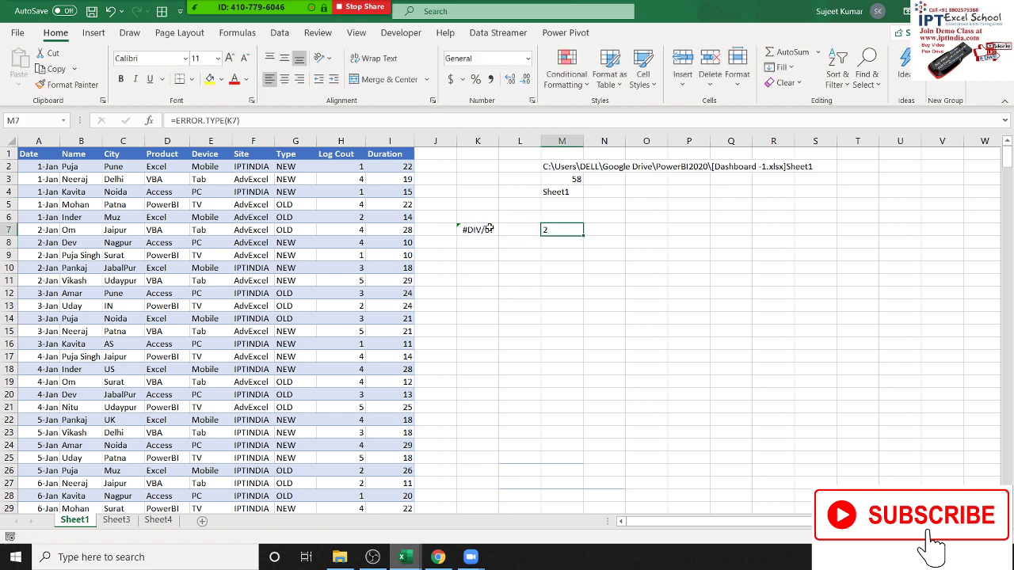
key(Down)
text(=)
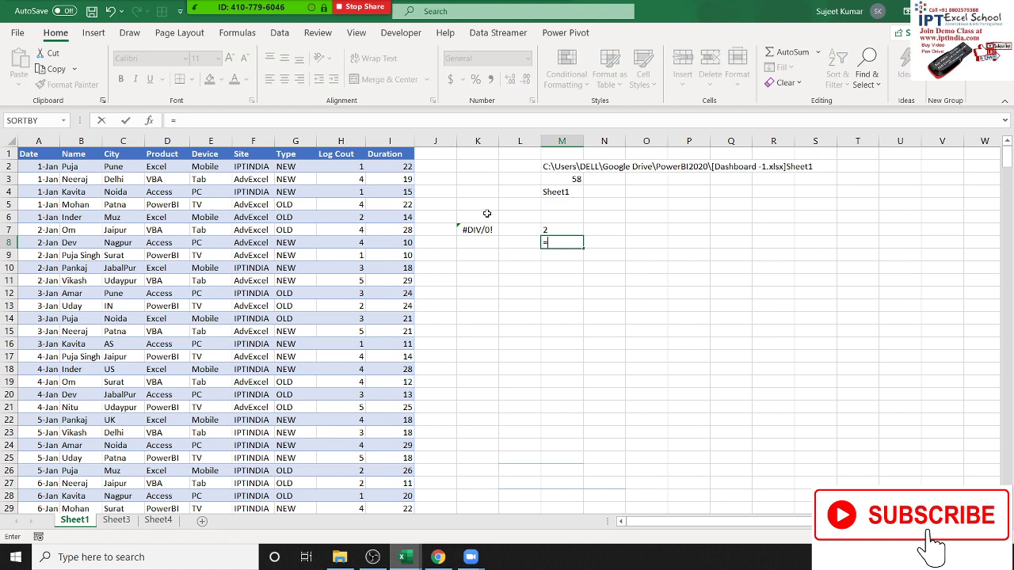
text(err)
Step: Review ERROR.TYPE's error codes, #DIV/0! through #SPILL!, in M8's argument list
key(Tab)
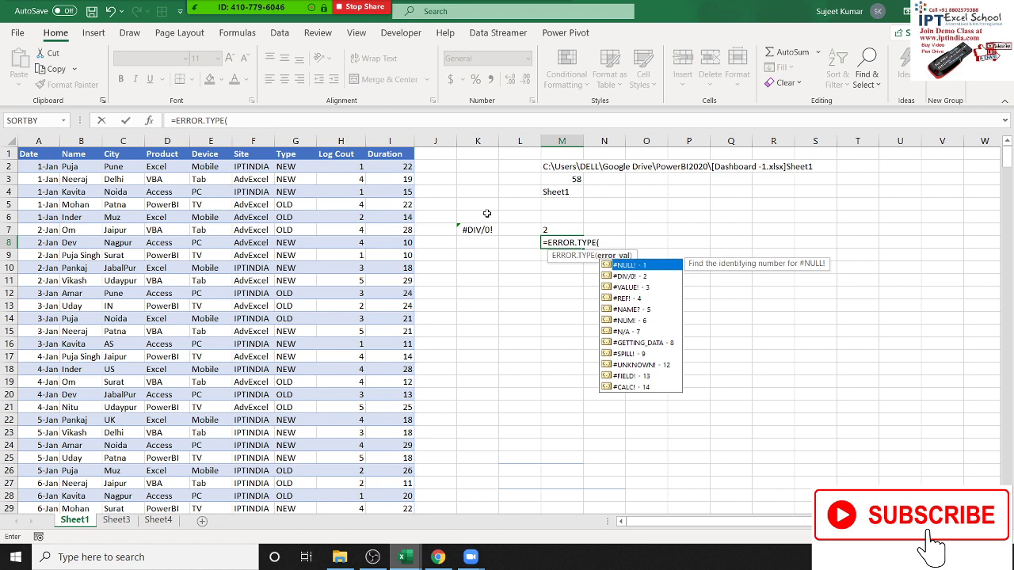
key(Down)
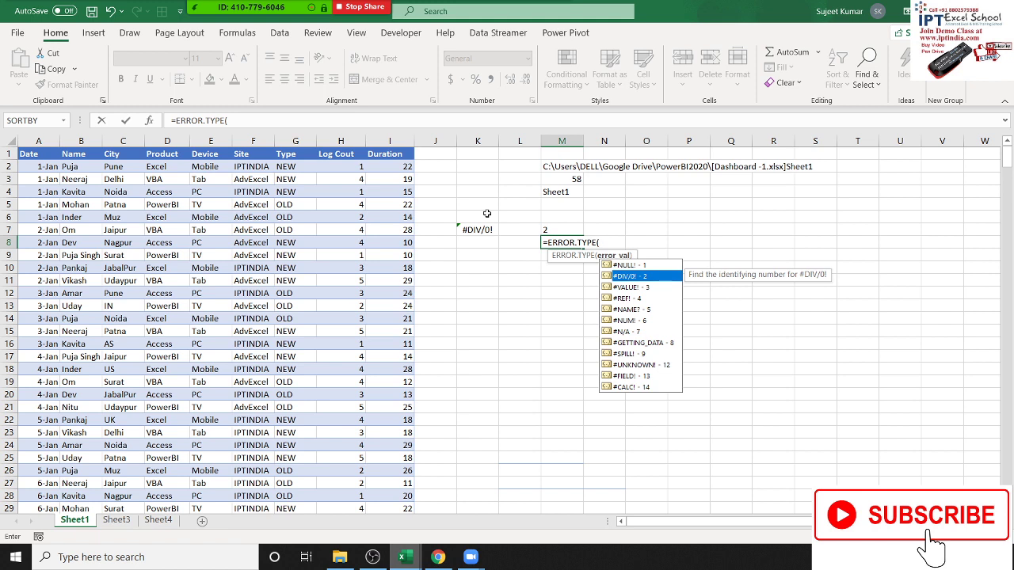
key(Down)
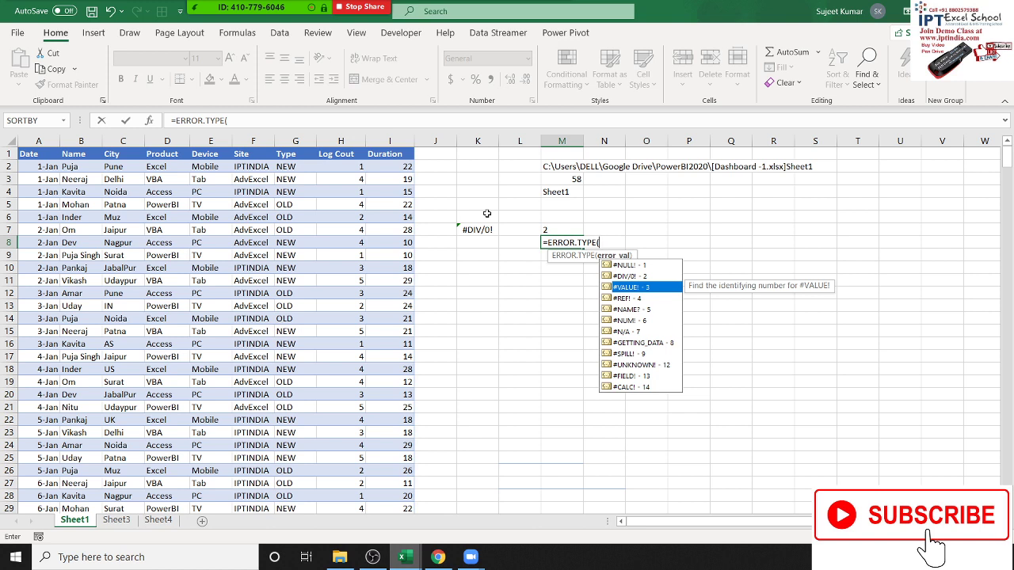
key(Down)
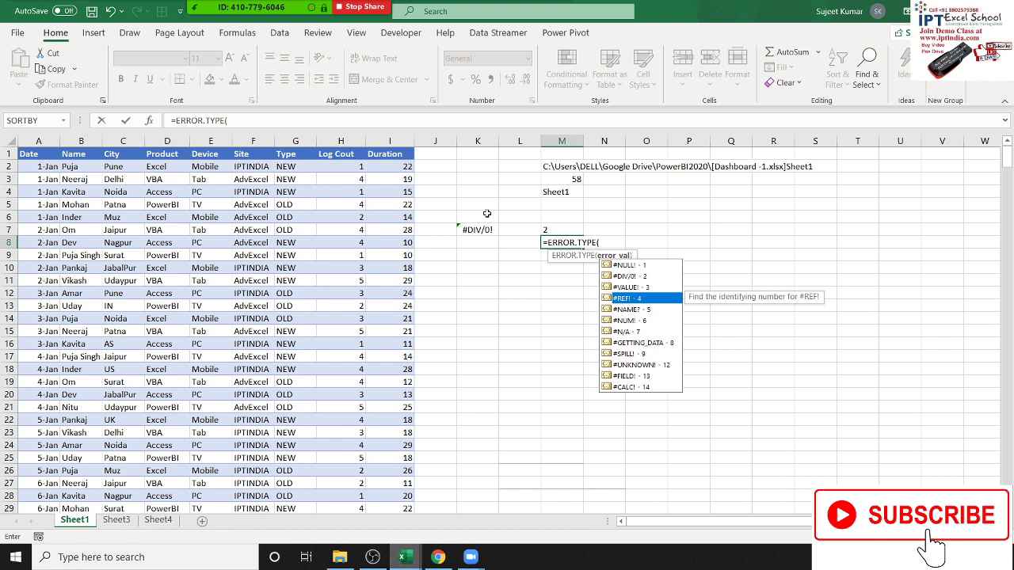
key(Down)
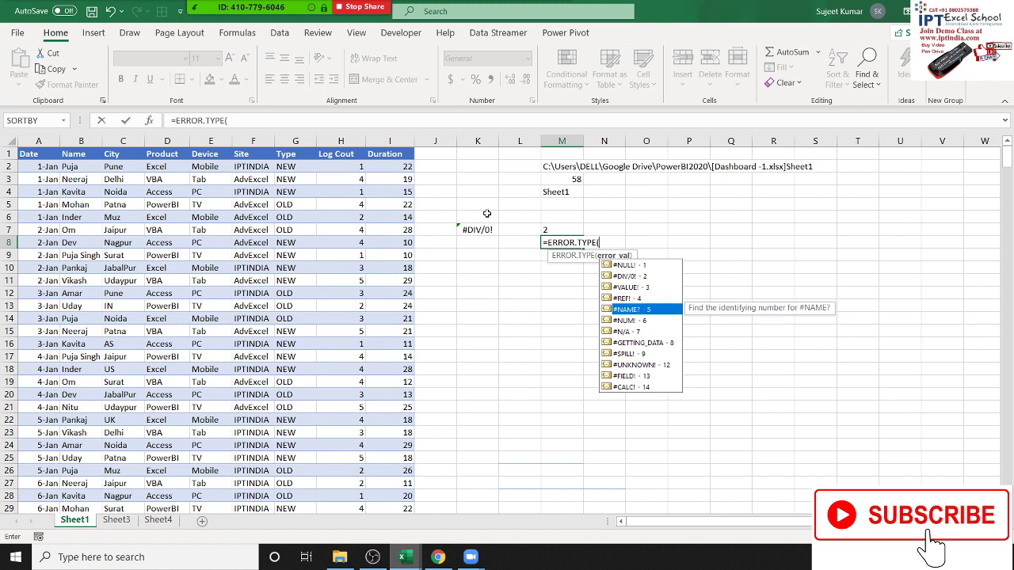
key(Up)
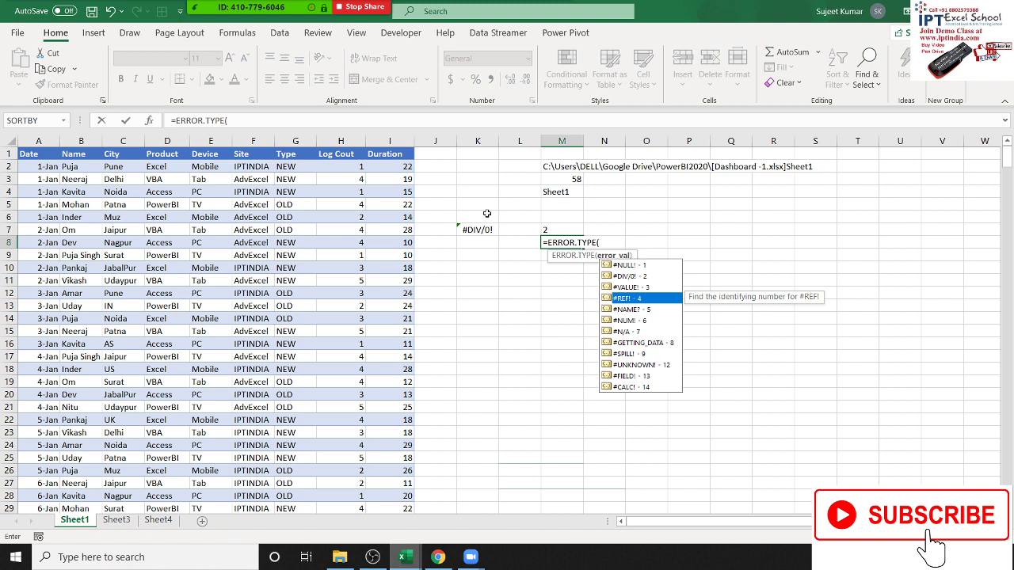
key(Down)
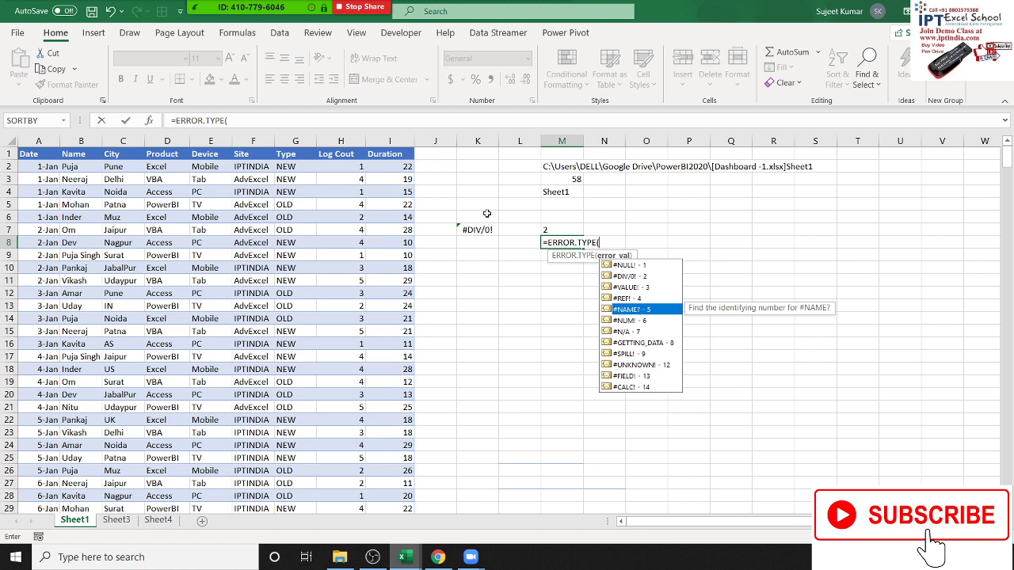
key(Down)
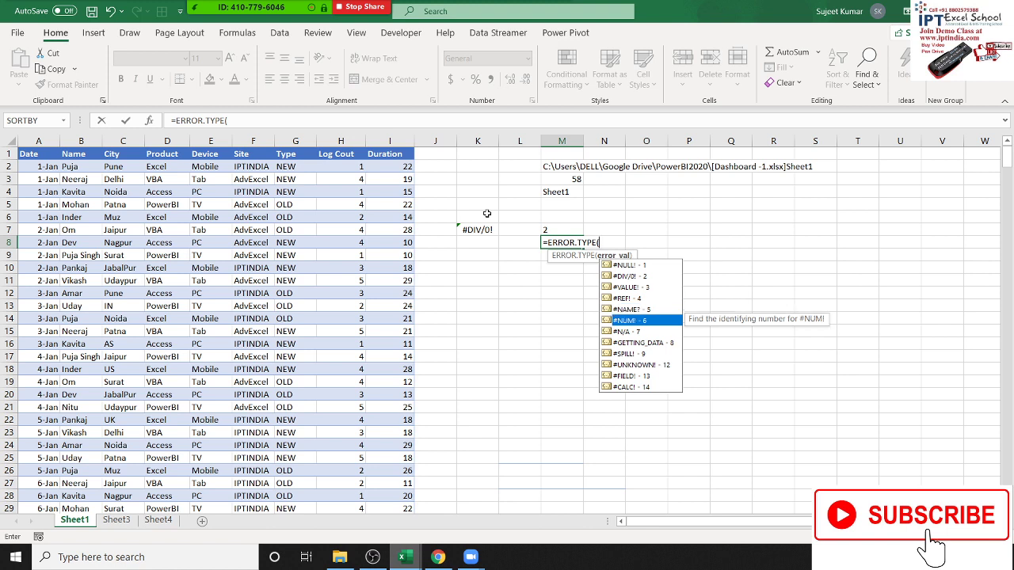
key(Down)
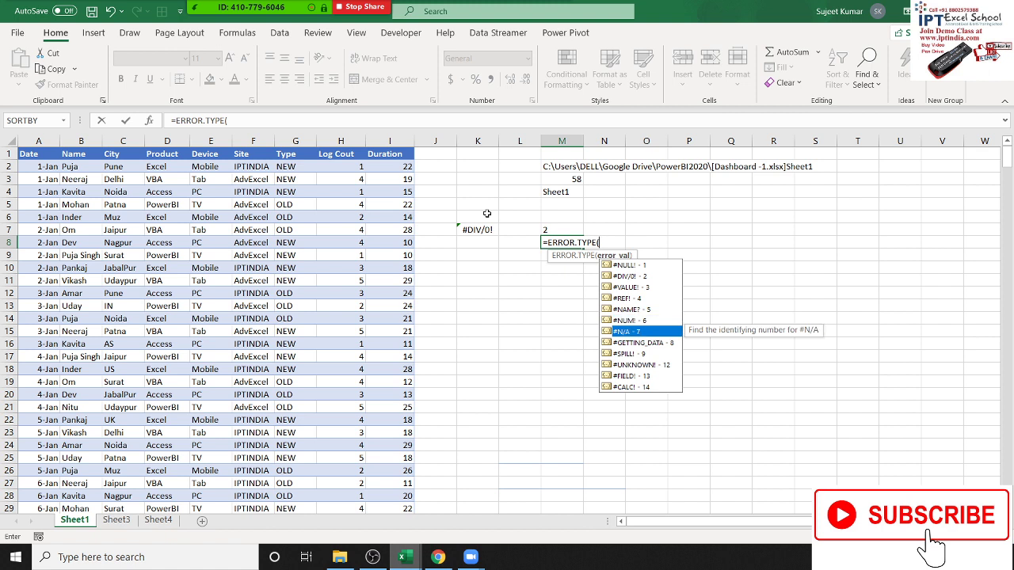
key(Down)
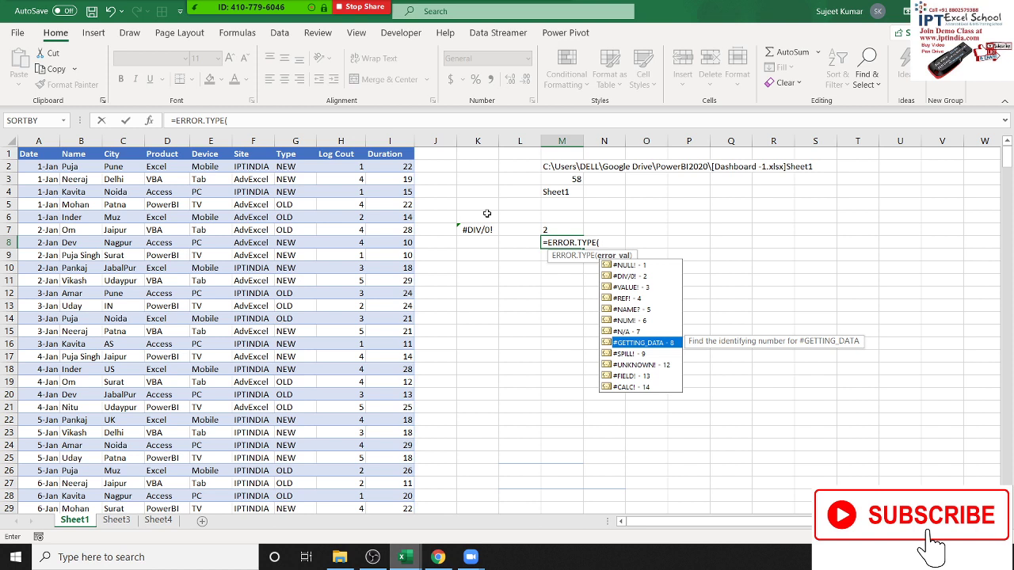
key(Down)
key(Down)
key(Down)
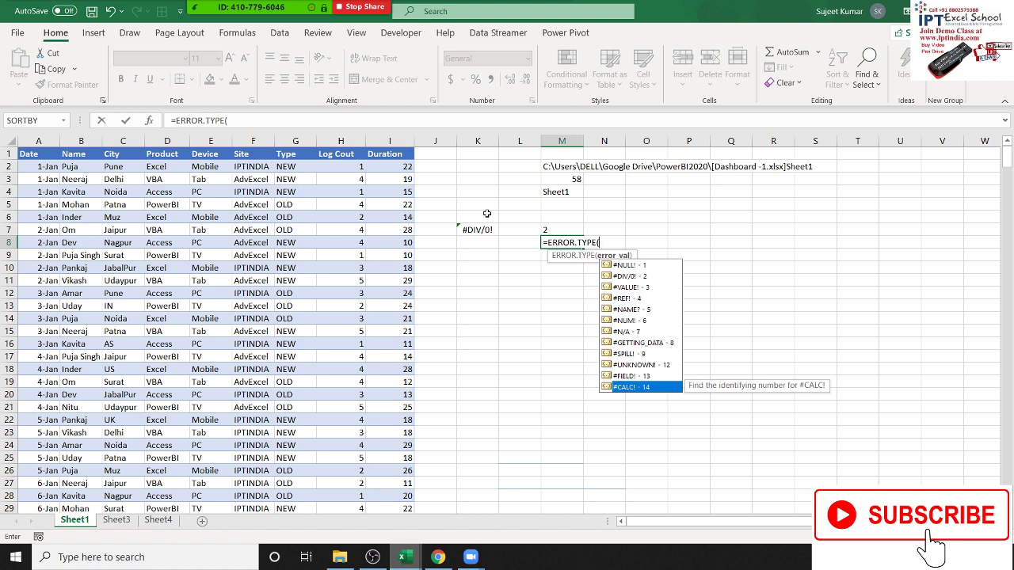
key(Up)
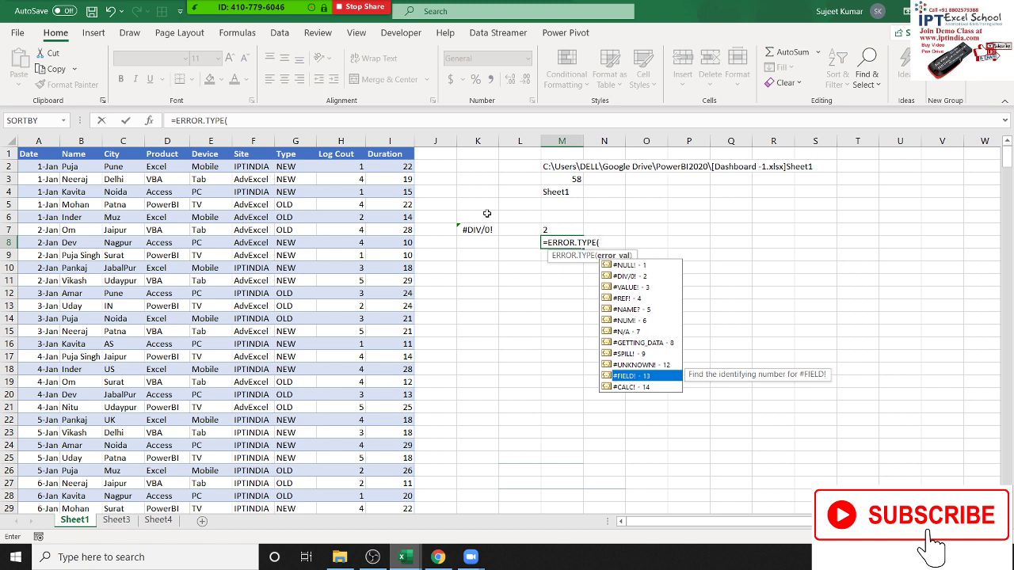
key(Up)
key(Down)
key(Up)
key(Up)
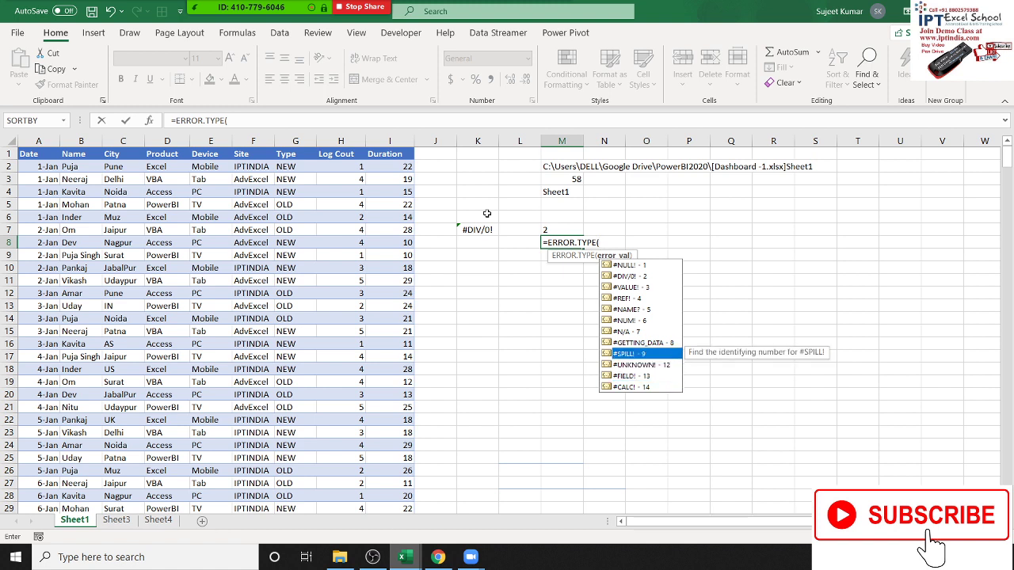
key(Down)
key(Down)
key(Up)
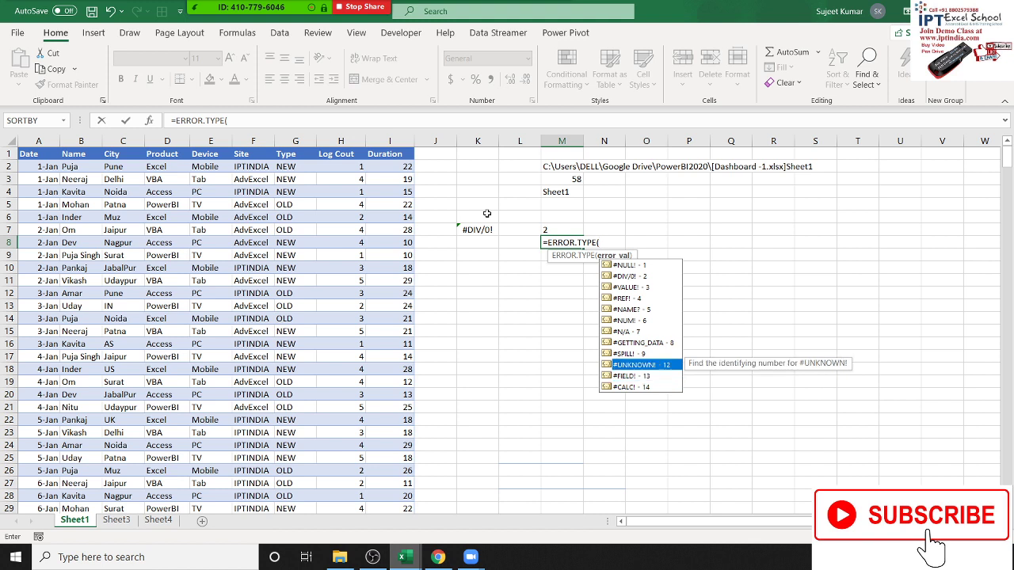
key(Up)
key(Down)
key(Up)
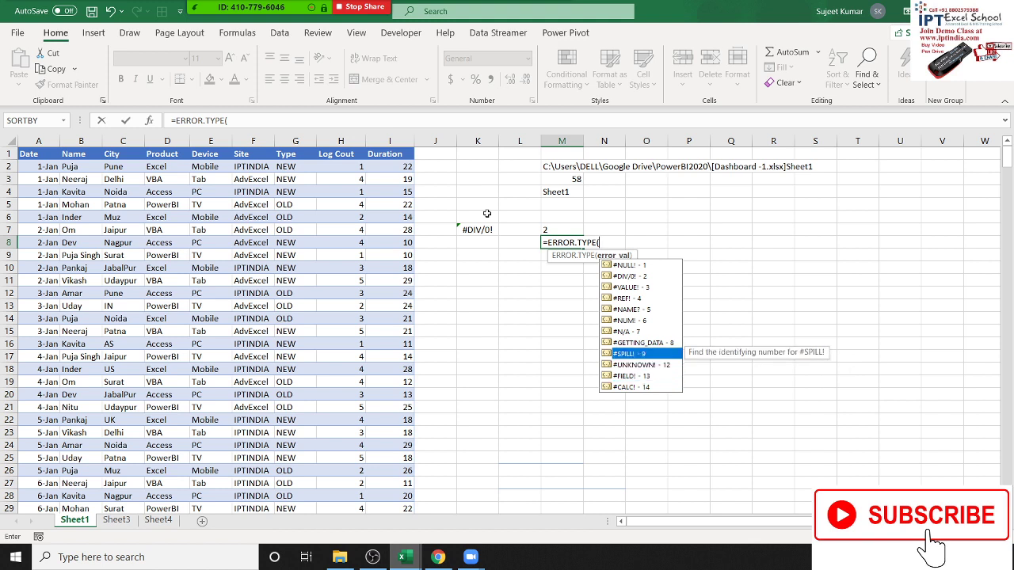
key(Down)
key(Down)
key(Up)
key(Up)
Step: Cancel the unfinished M8 formula and return to M7
key(Escape)
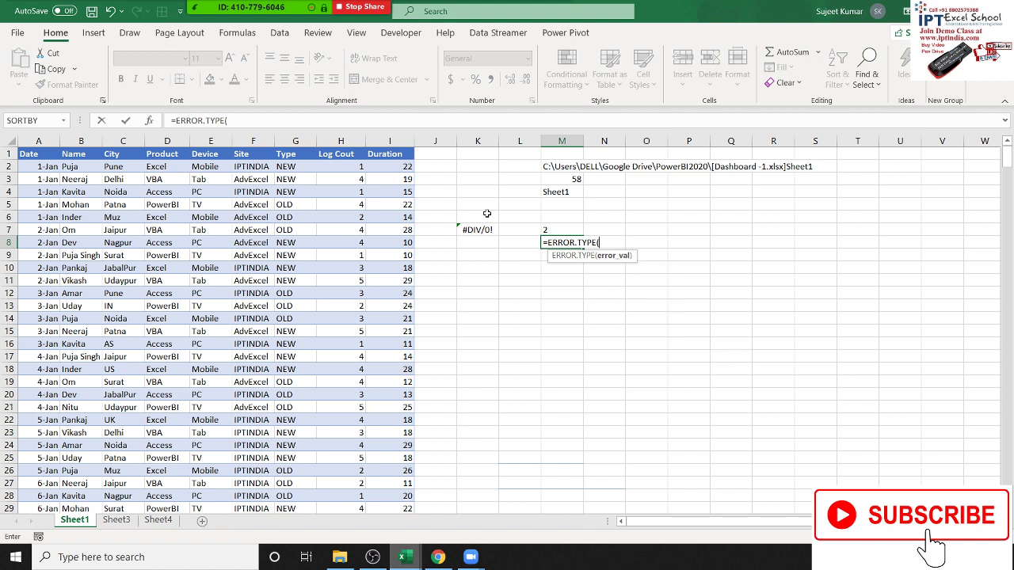
key(Escape)
key(Up)
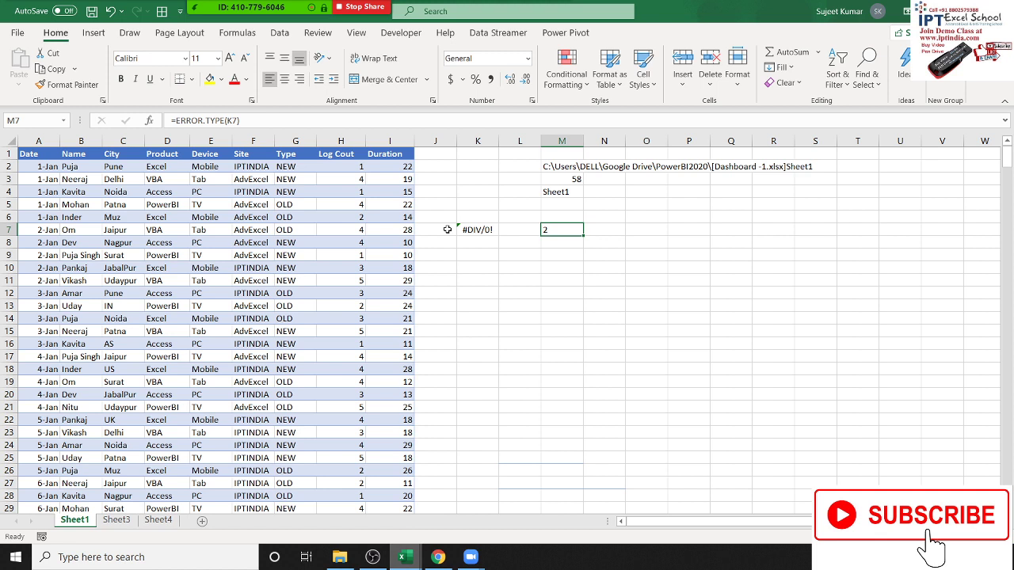
Step: Read the INFO function's description in Insert Function, then close it without inserting
click(556, 252)
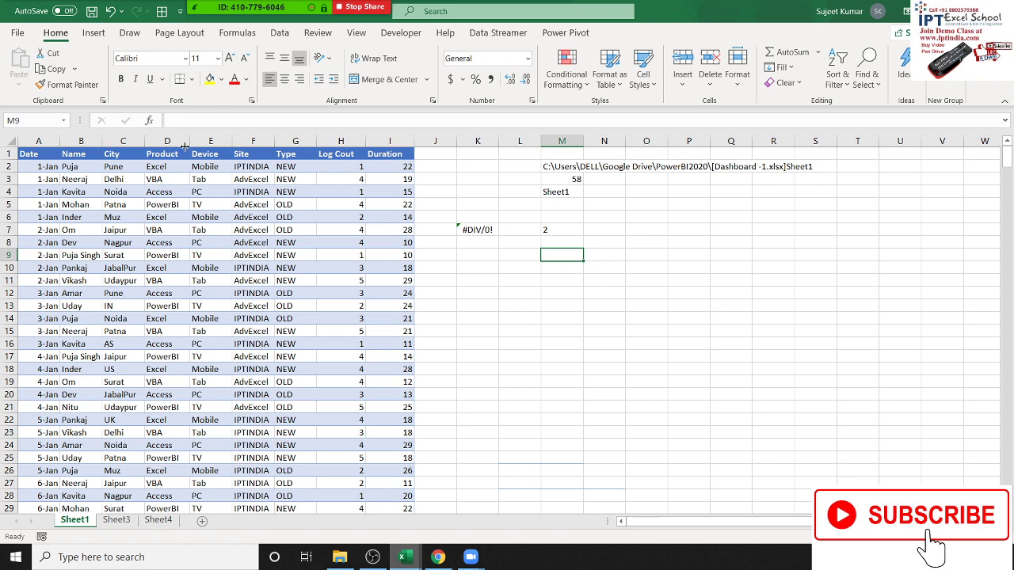
click(151, 121)
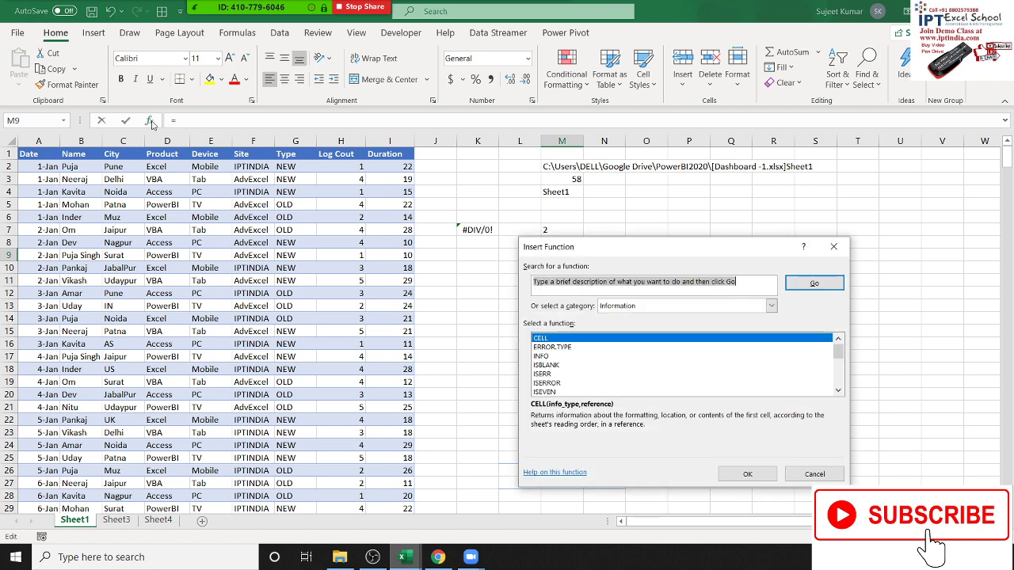
mouse_move(586, 252)
mouse_down()
mouse_move(683, 146)
mouse_move(685, 130)
mouse_up()
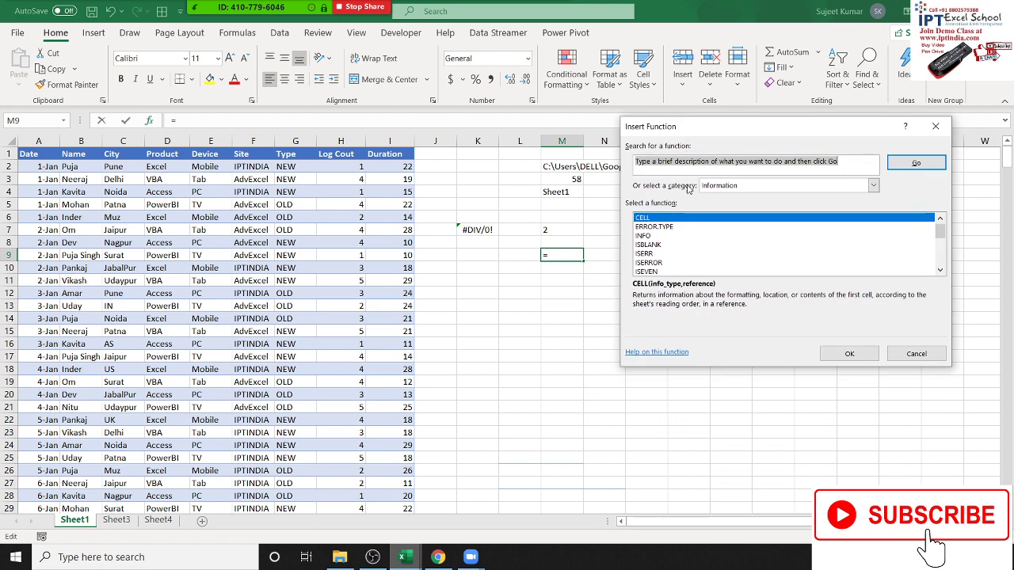
click(643, 236)
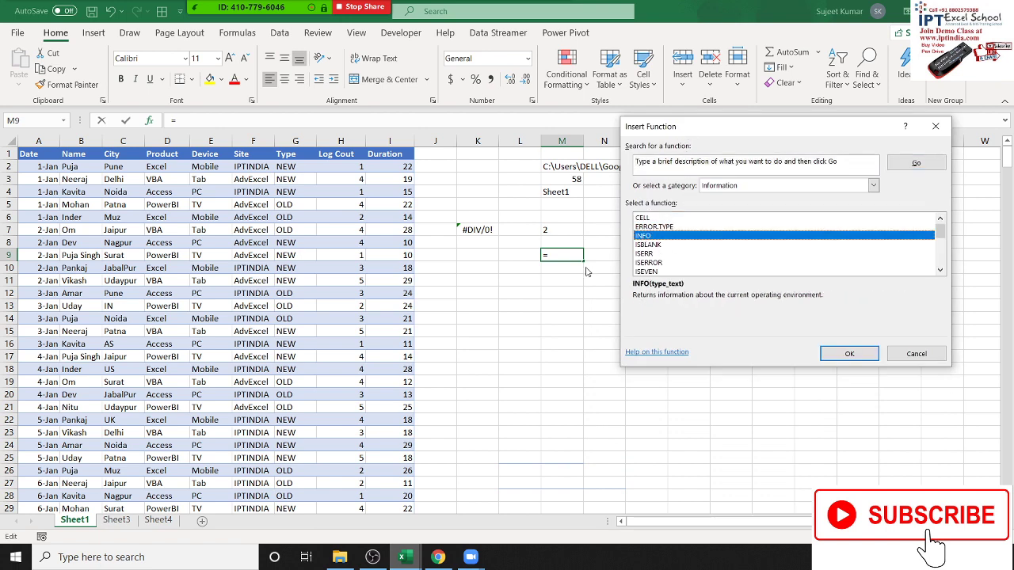
key(Escape)
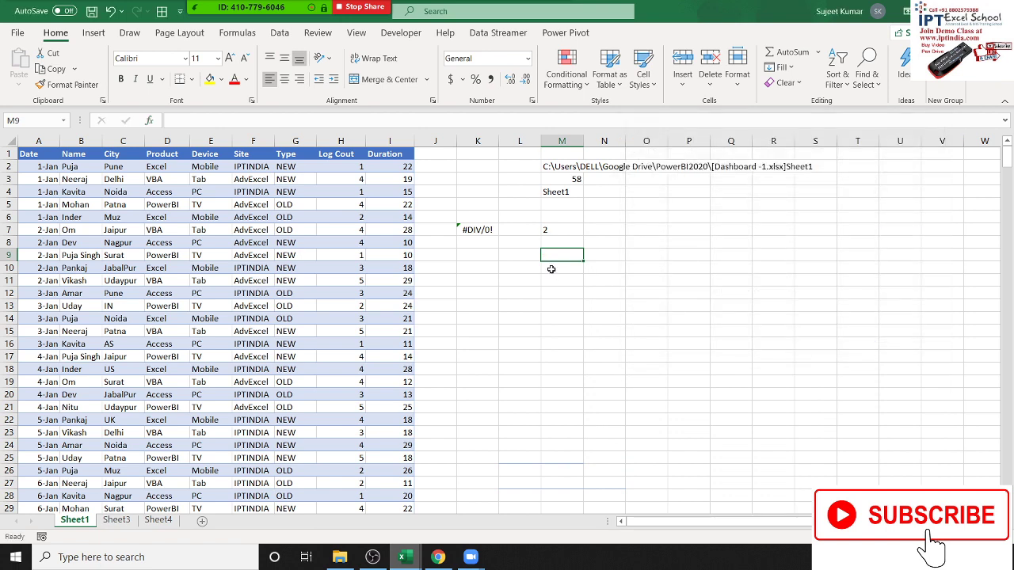
Step: Enter =INFO("directory") in M9 to show C:\Users\DELL\Documents\
text(=inf)
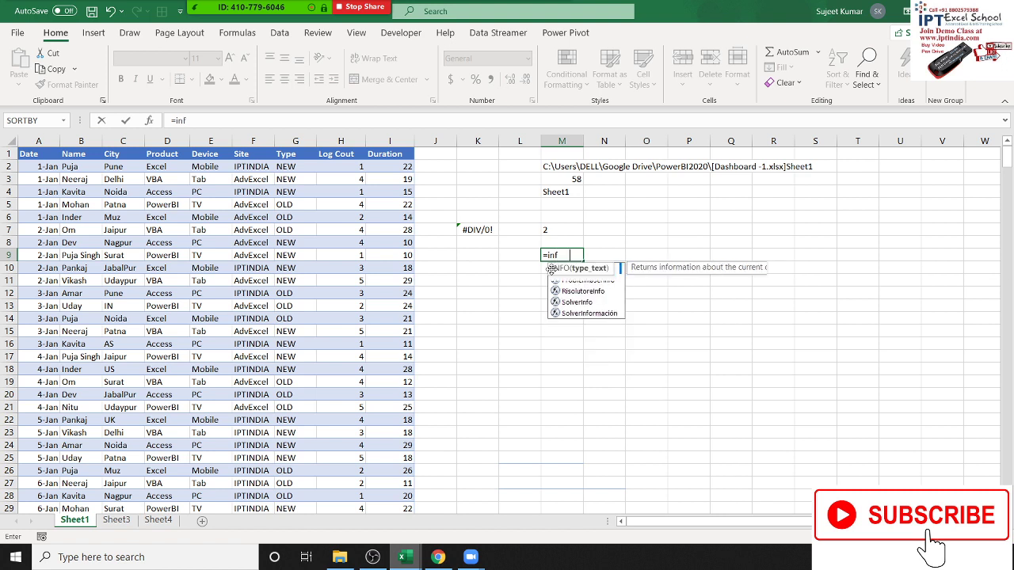
double_click(552, 270)
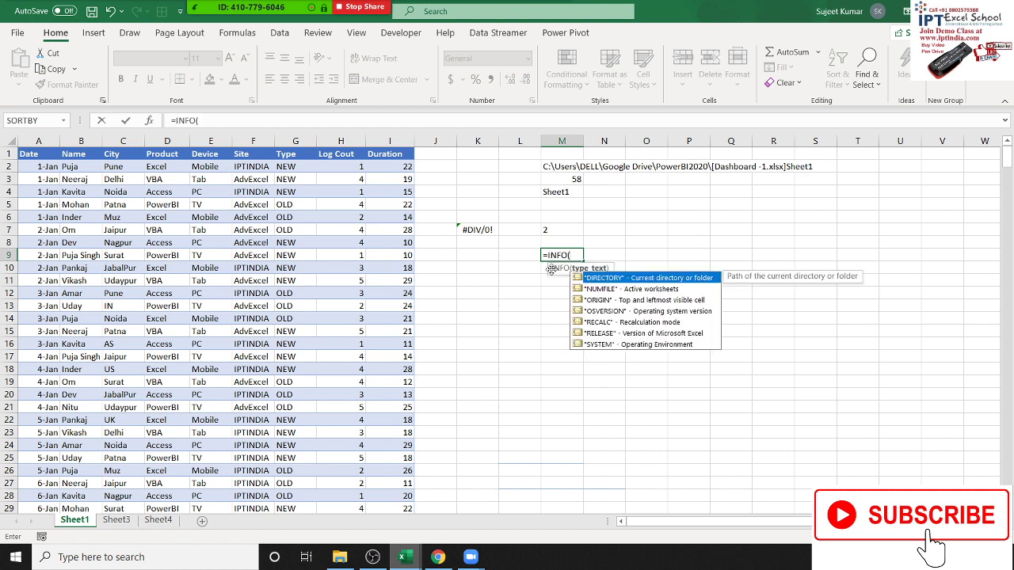
key(Tab)
key(Return)
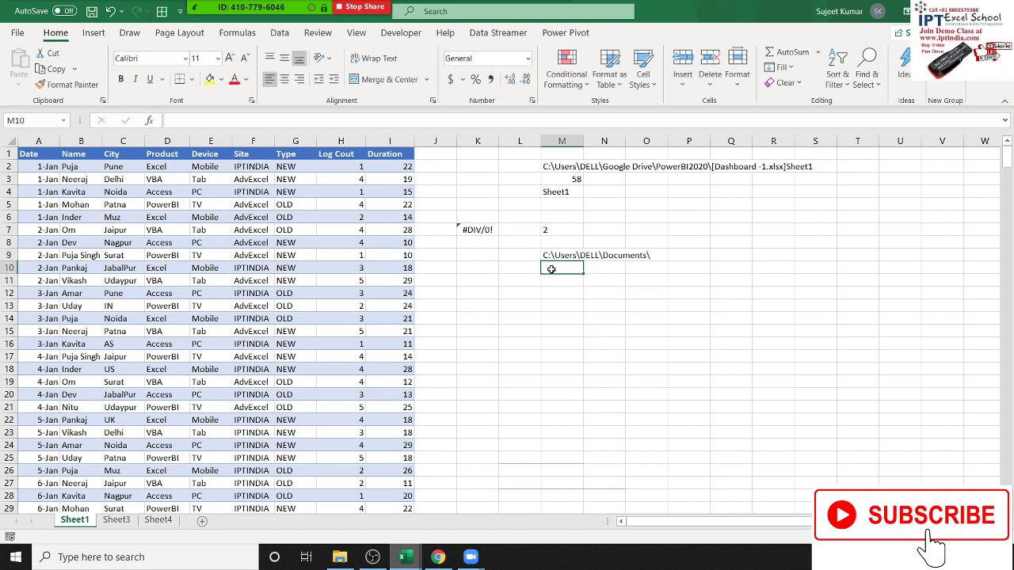
Step: Enter =INFO("release") in M10 to show the Excel version 16.0
text(=)
text(inf)
key(Tab)
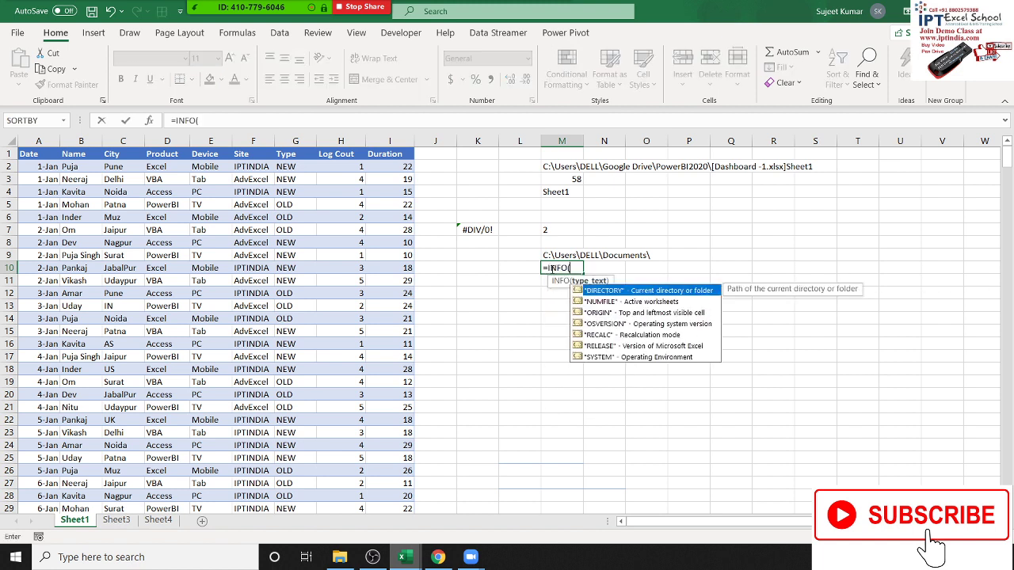
key(Down)
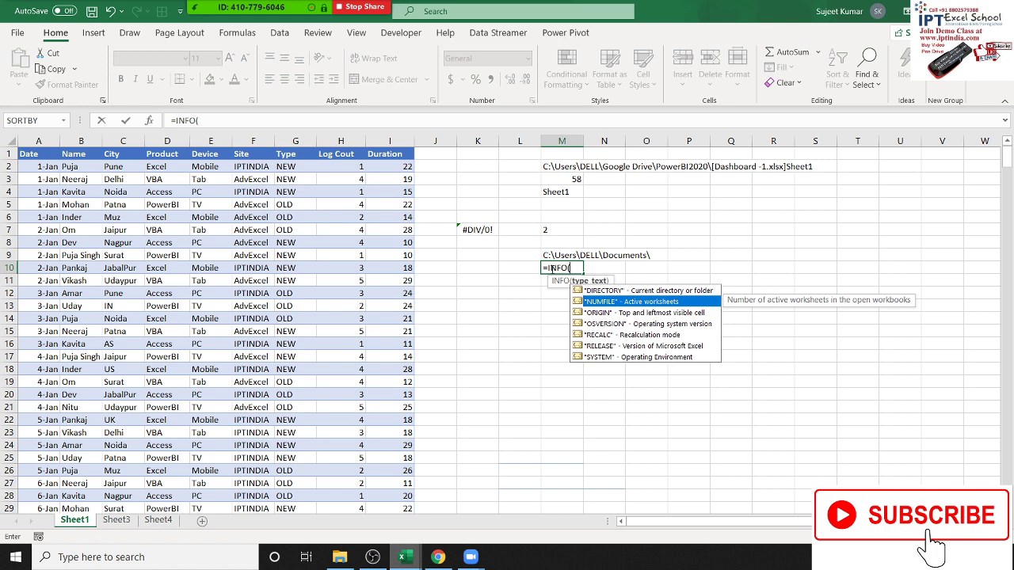
key(Down)
key(Down)
key(Down)
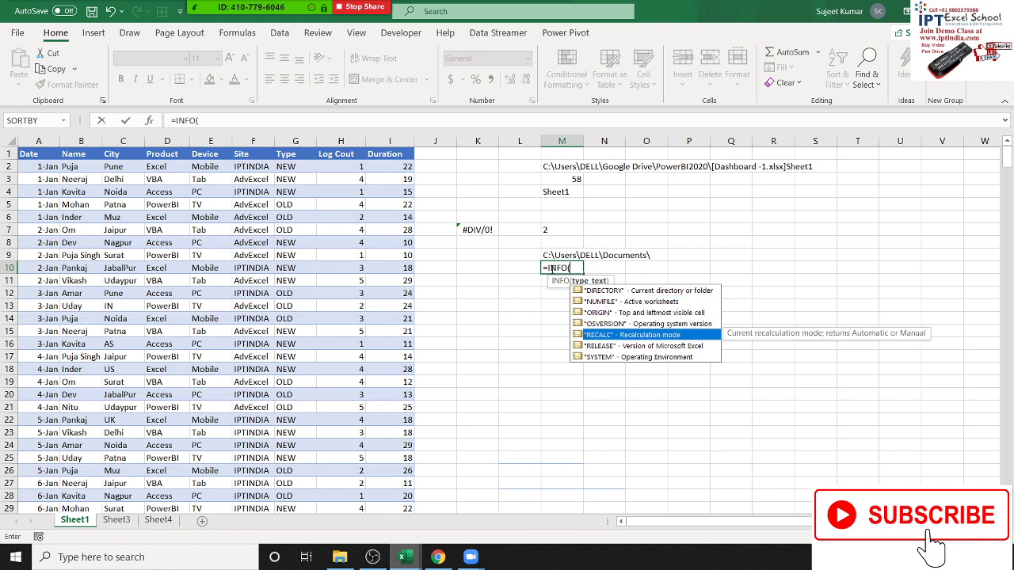
key(Down)
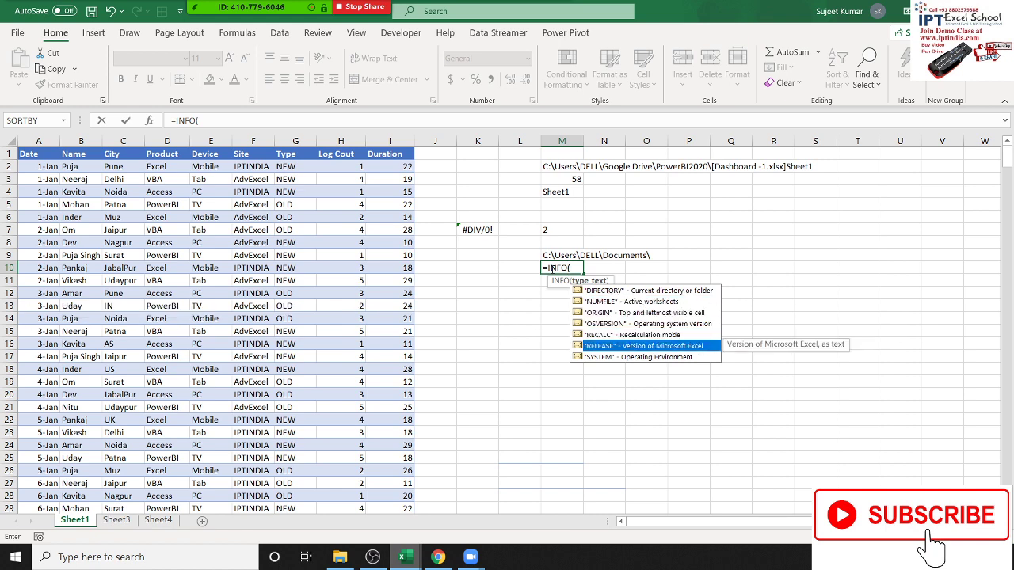
key(Tab)
text())
key(Return)
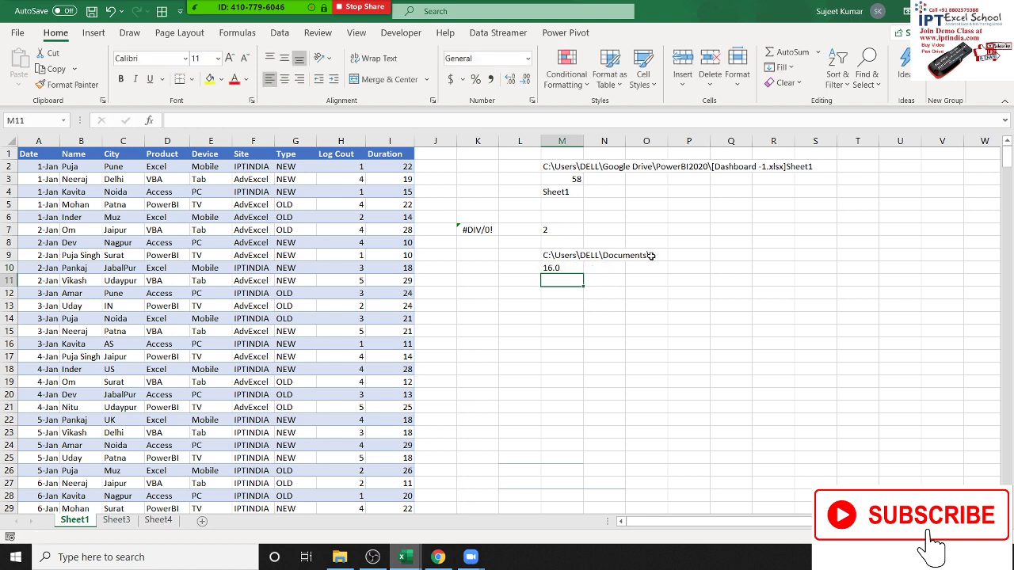
Step: Enter =INFO("system") in M11 to show the operating environment pcdos
text(=)
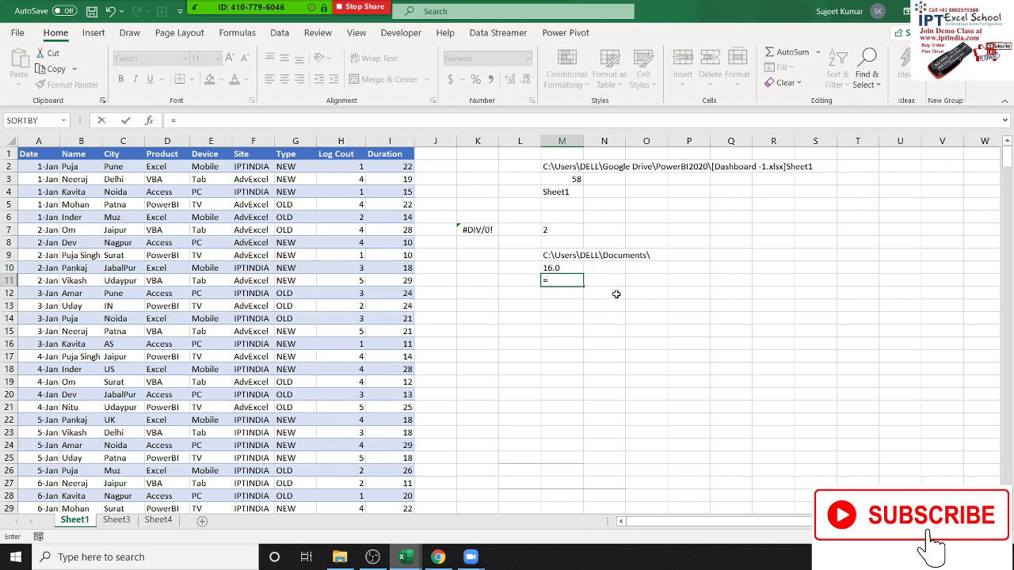
text(if)
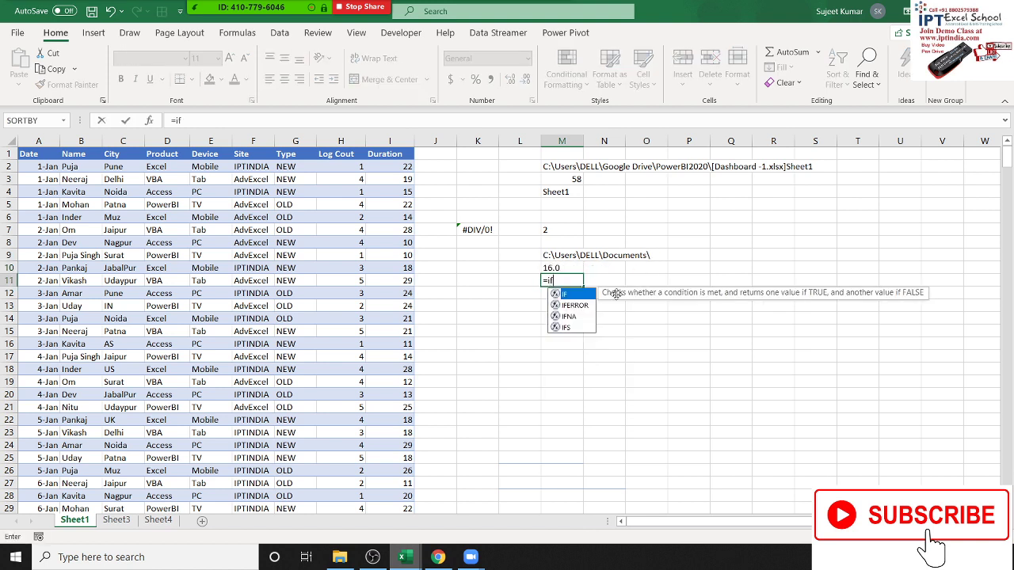
key(BackSpace)
key(BackSpace)
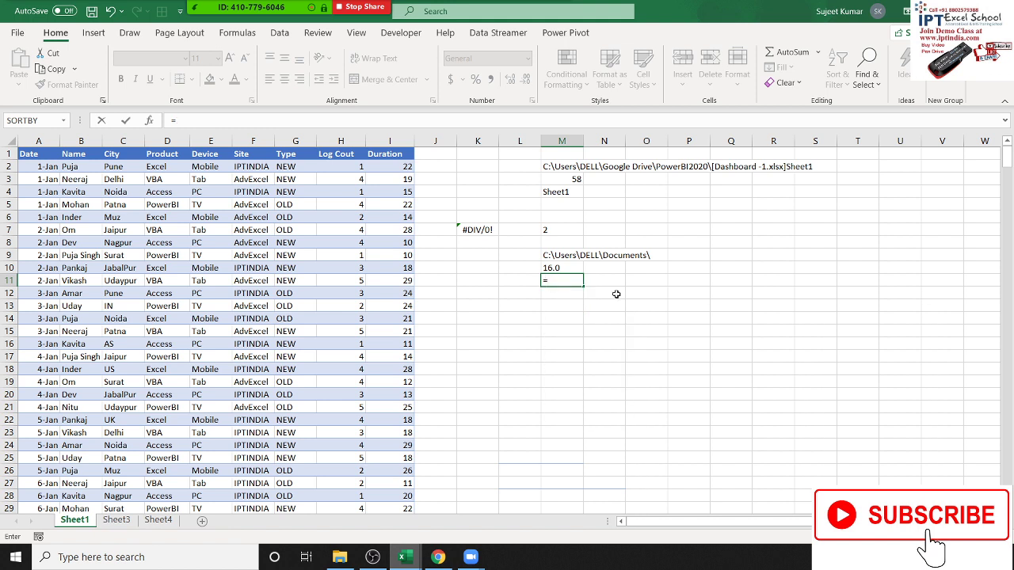
text(in)
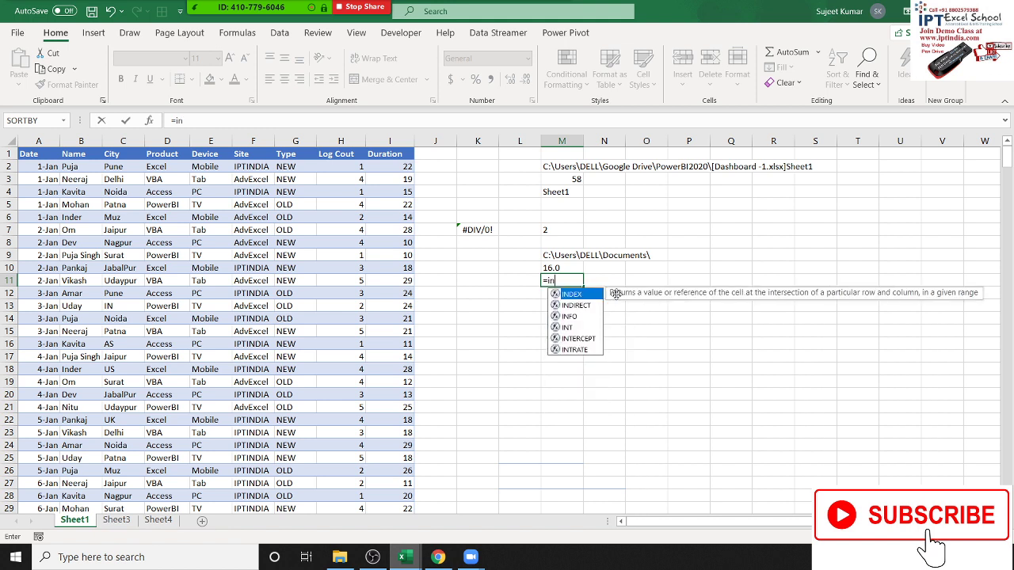
key(Down)
key(Down)
key(Tab)
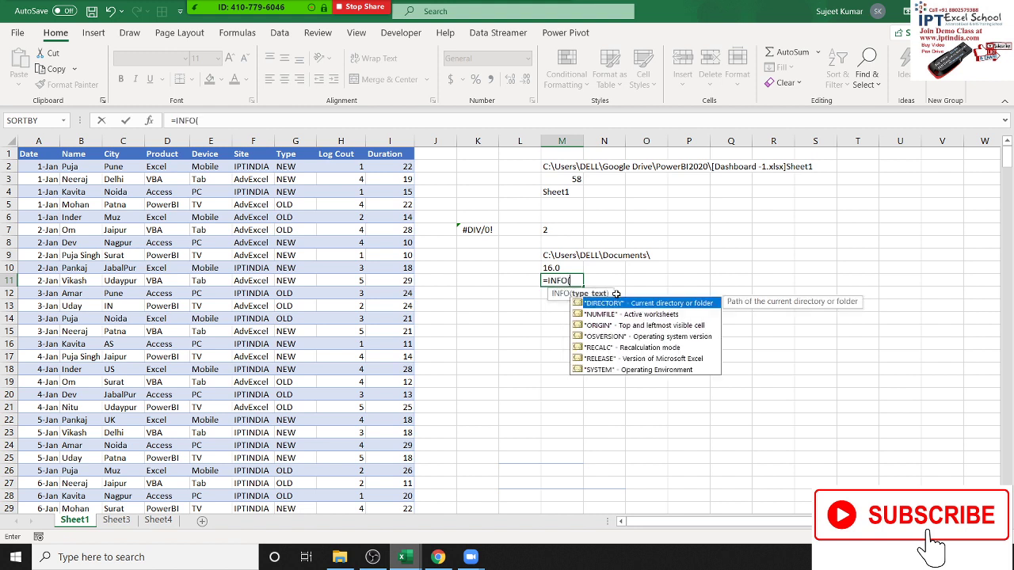
key(Down)
key(Down)
key(Down)
key(Down)
key(Down)
key(Down)
key(Tab)
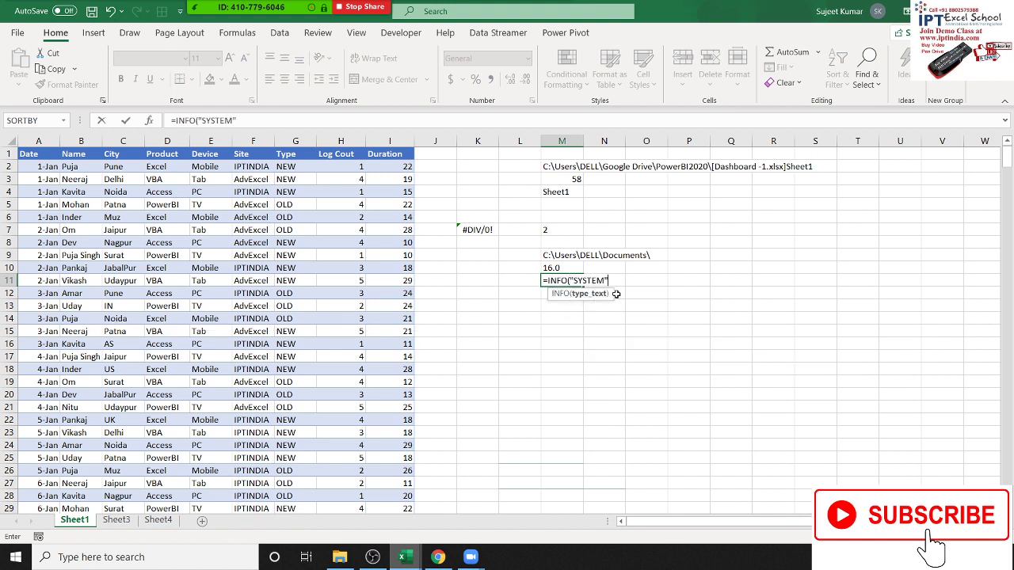
key(Return)
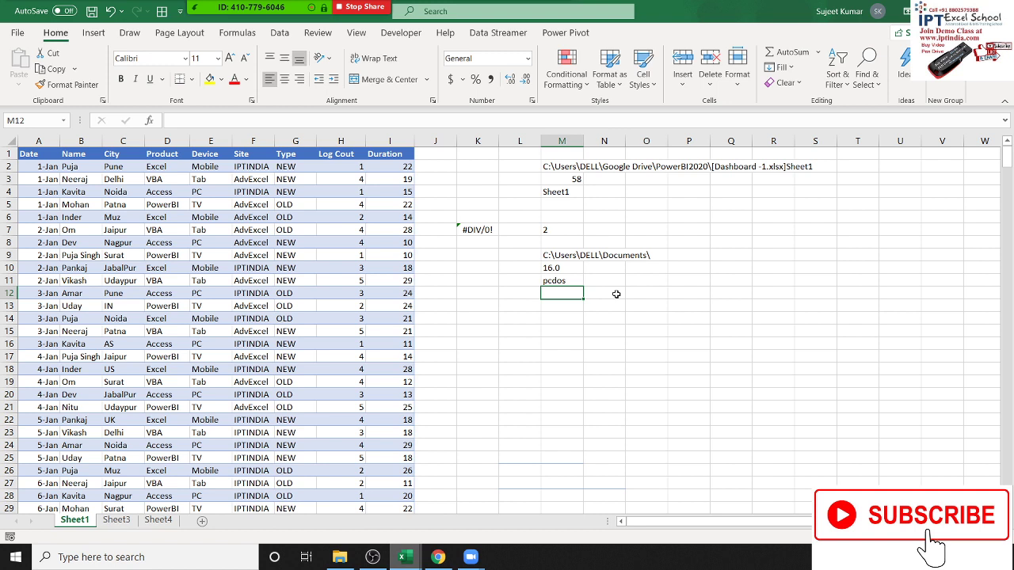
Step: Move to cell L13 and begin an IS-function formula by typing =is
key(Down)
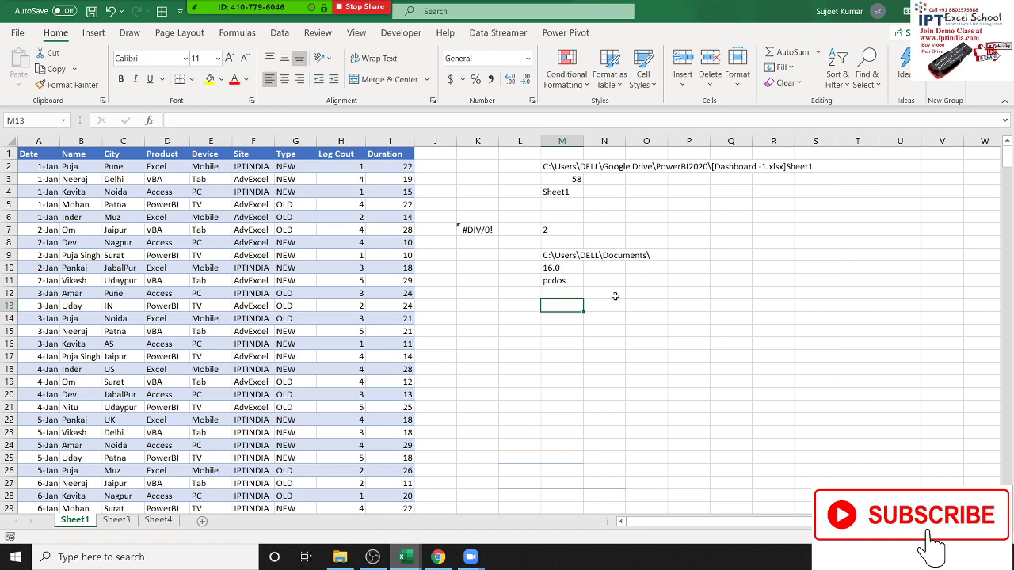
key(Up)
key(Down)
key(Left)
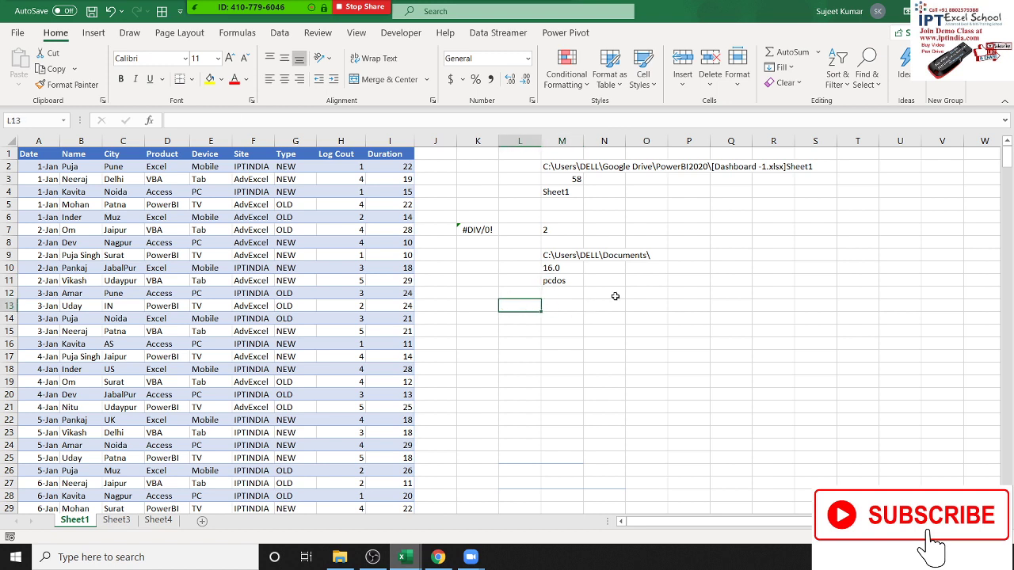
text(=i)
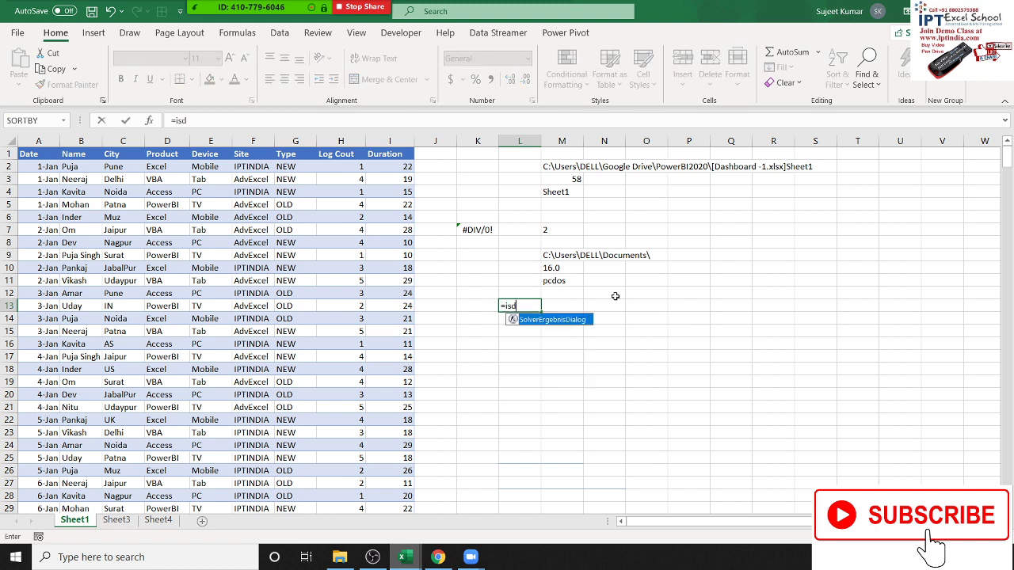
text(s)
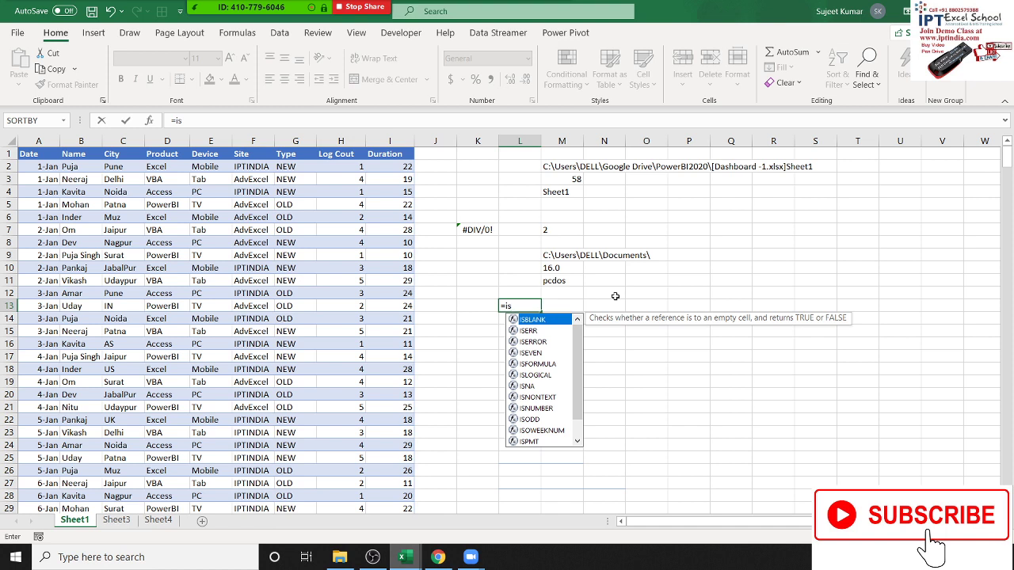
key(Down)
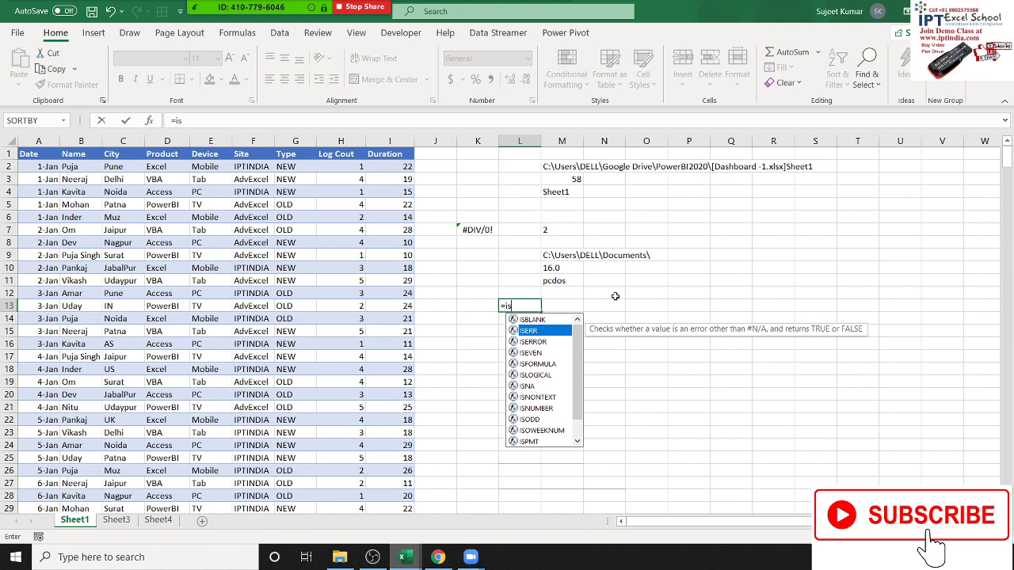
key(Down)
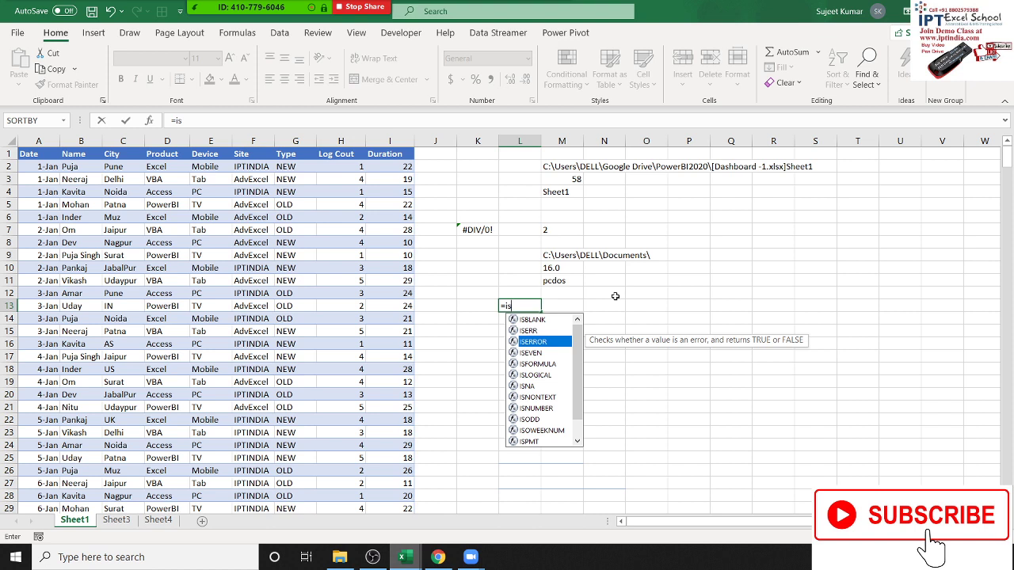
key(Down)
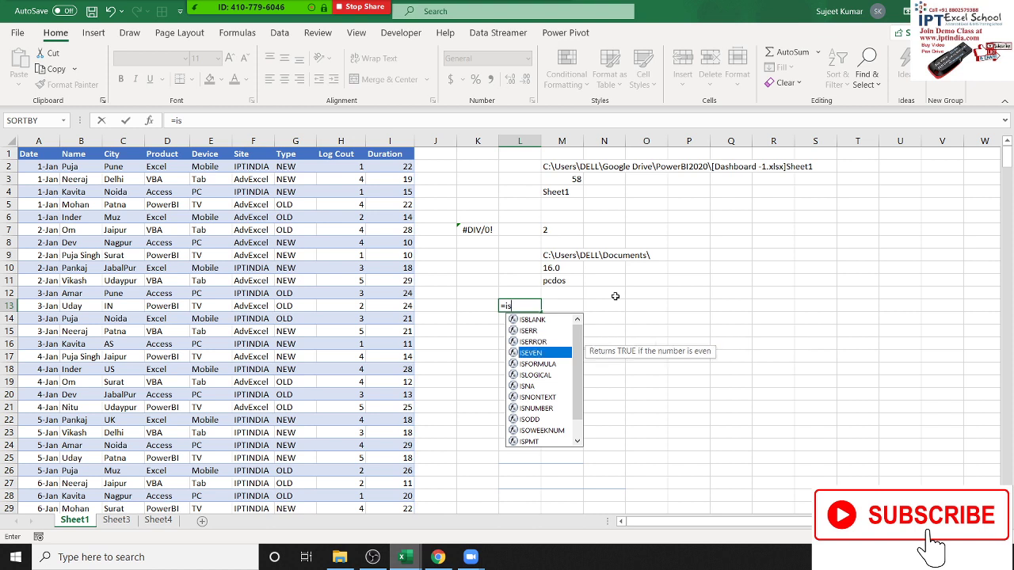
key(Down)
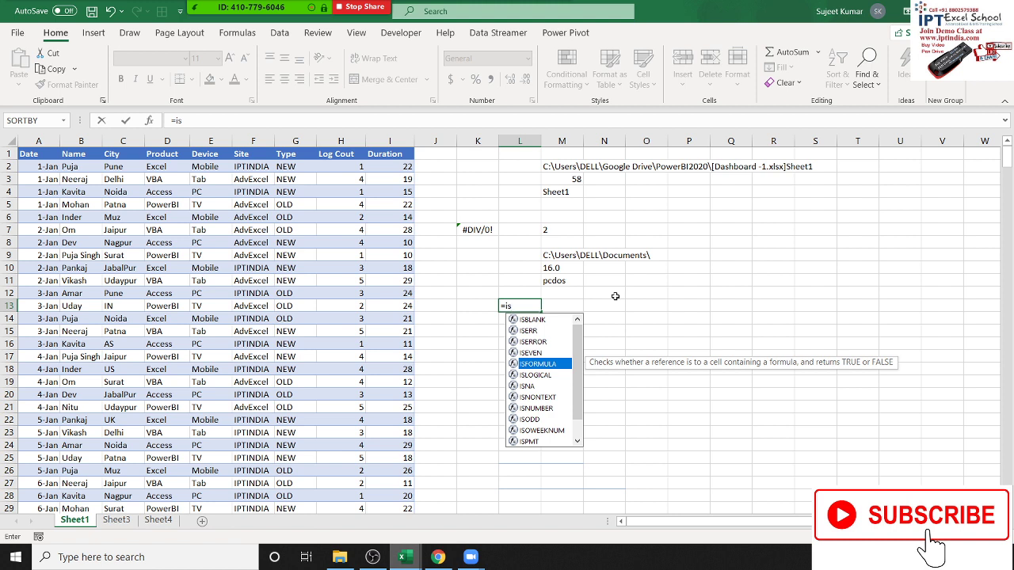
key(Down)
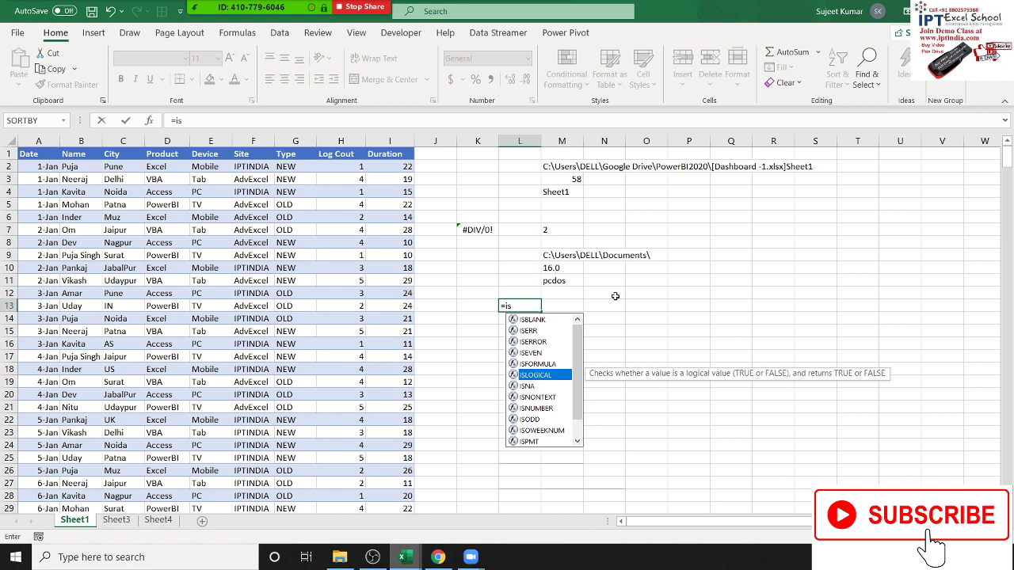
key(Down)
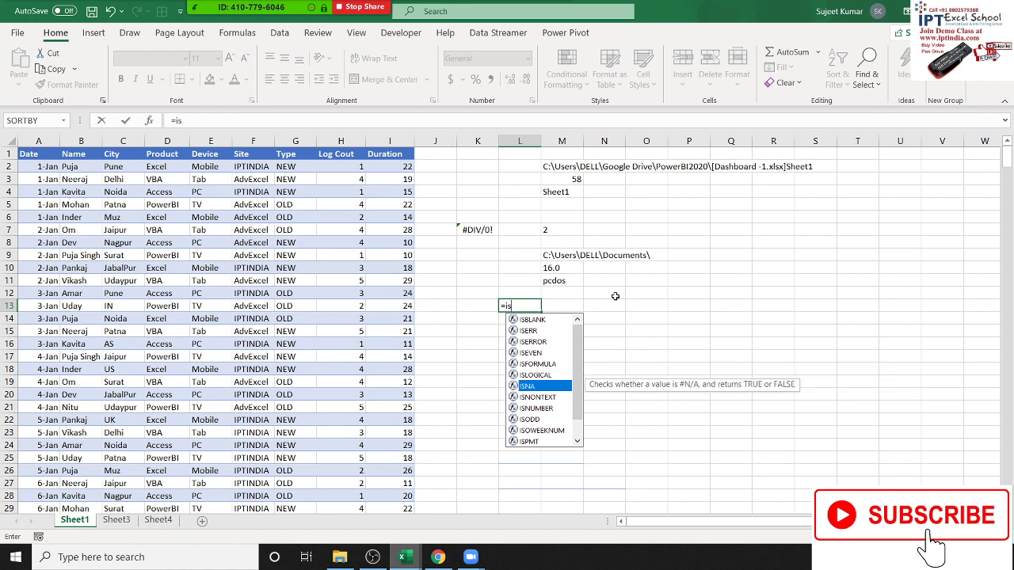
key(Down)
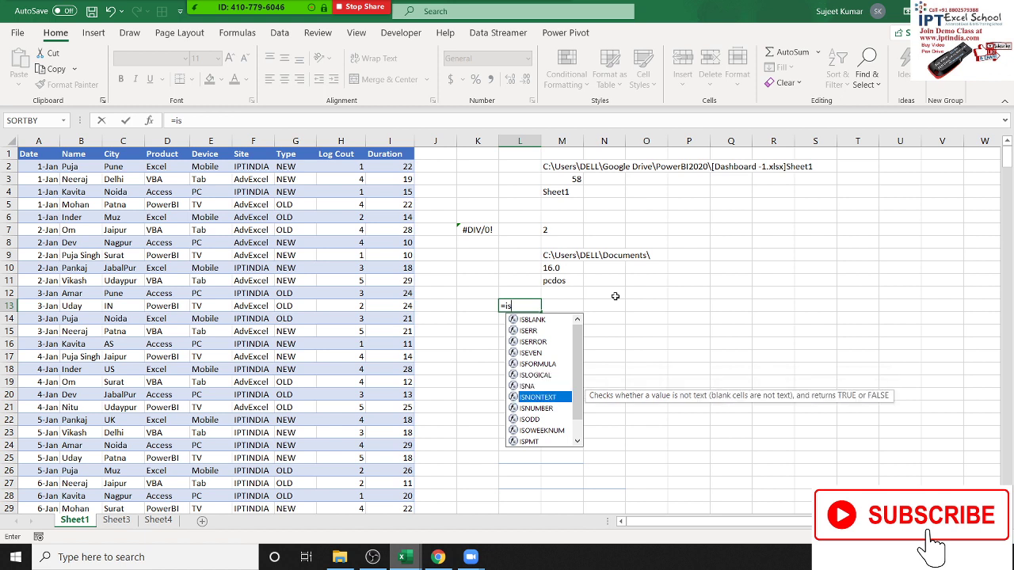
key(Down)
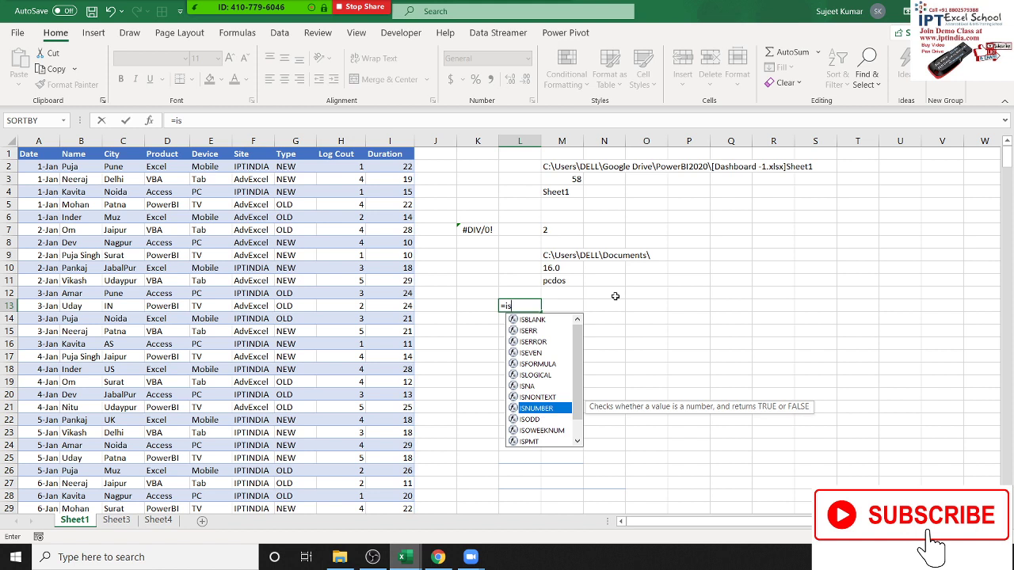
key(Down)
key(Down)
key(Down)
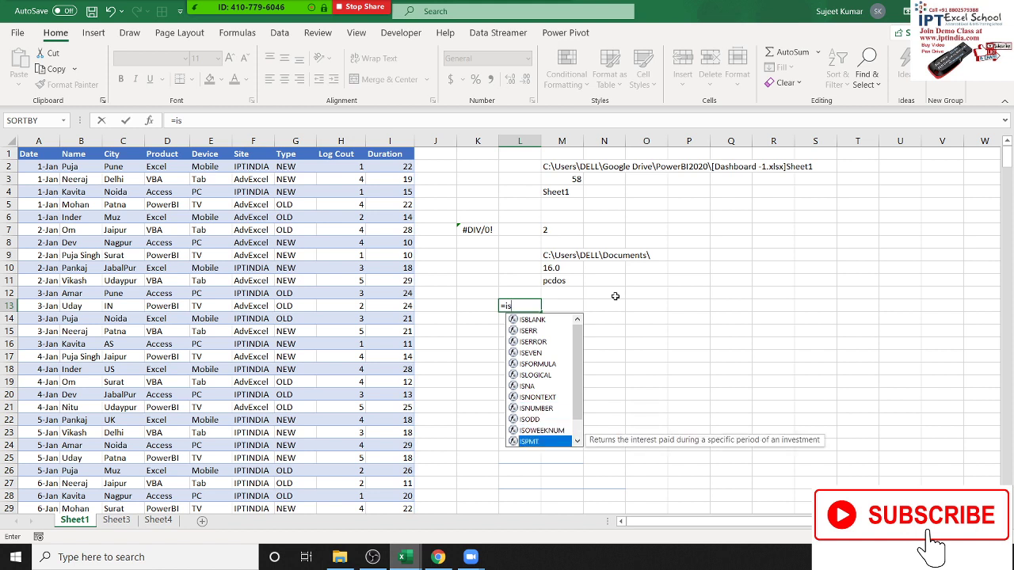
key(Down)
key(Down)
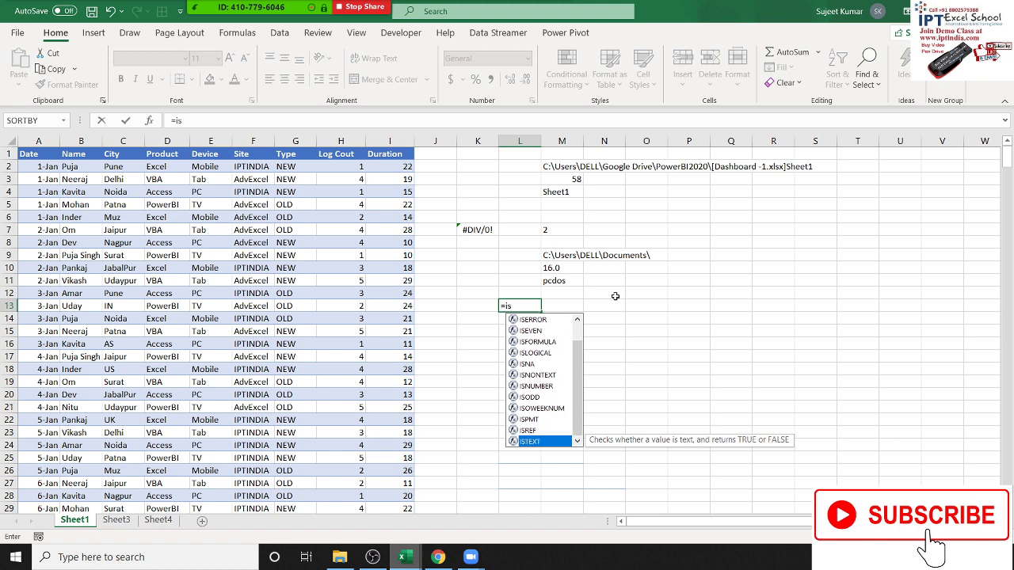
key(Escape)
key(Escape)
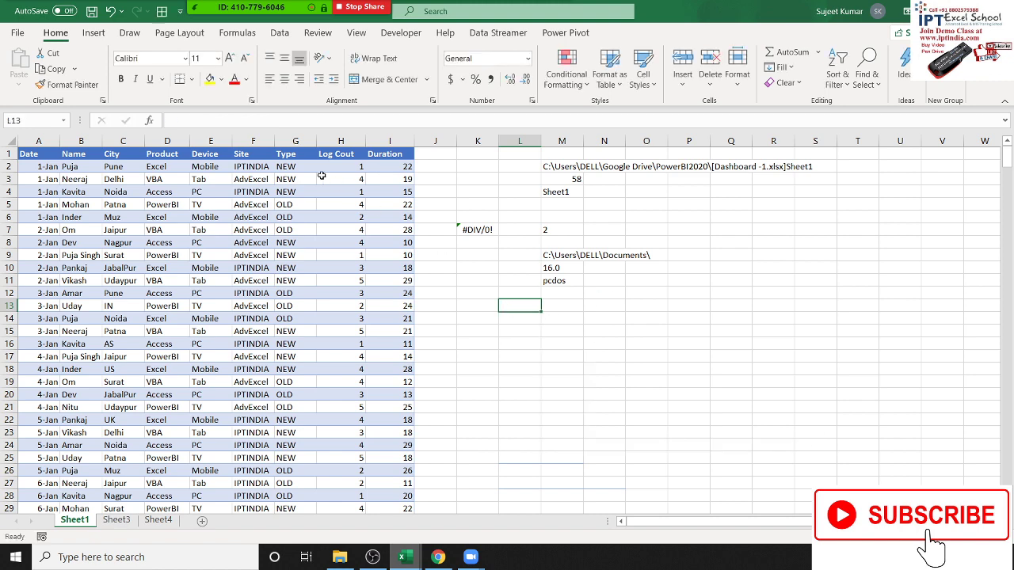
Step: Insert =SHEET() with no argument in L13 so it returns 1, then go to Sheet4
click(148, 120)
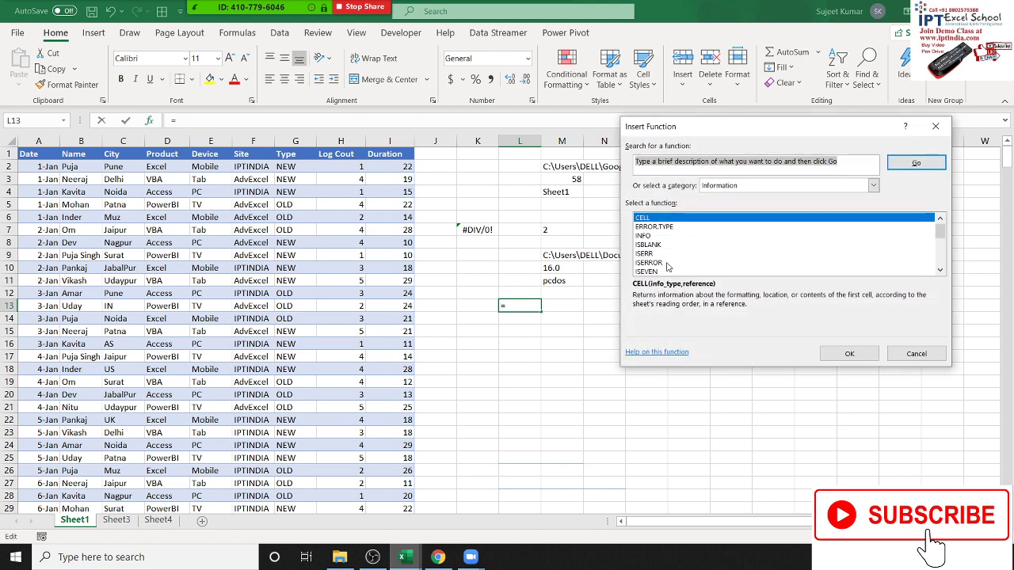
scroll(669, 262, down, 2)
scroll(669, 262, down, 2)
scroll(669, 261, up, 1)
scroll(669, 262, up, 1)
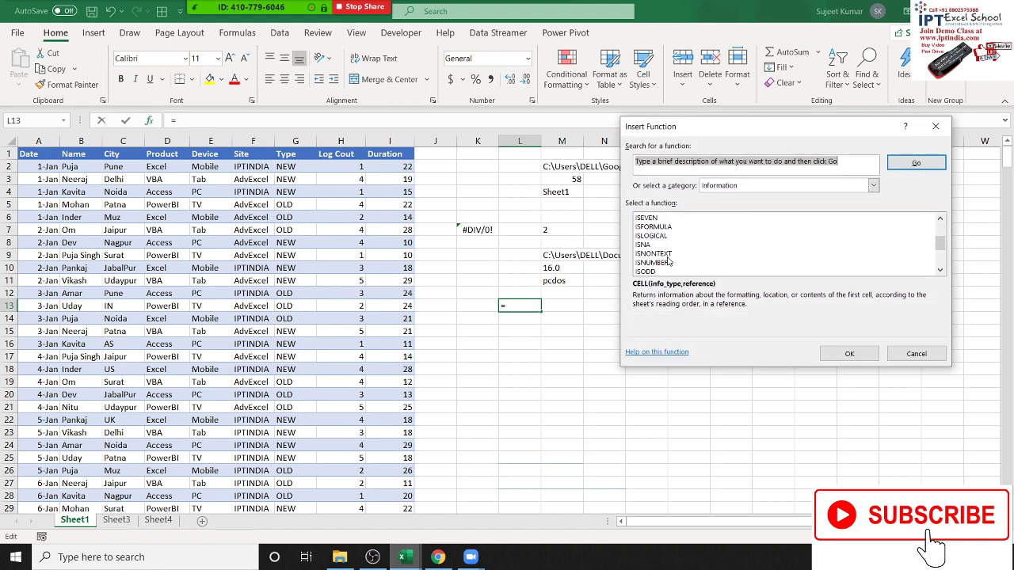
scroll(695, 253, down, 1)
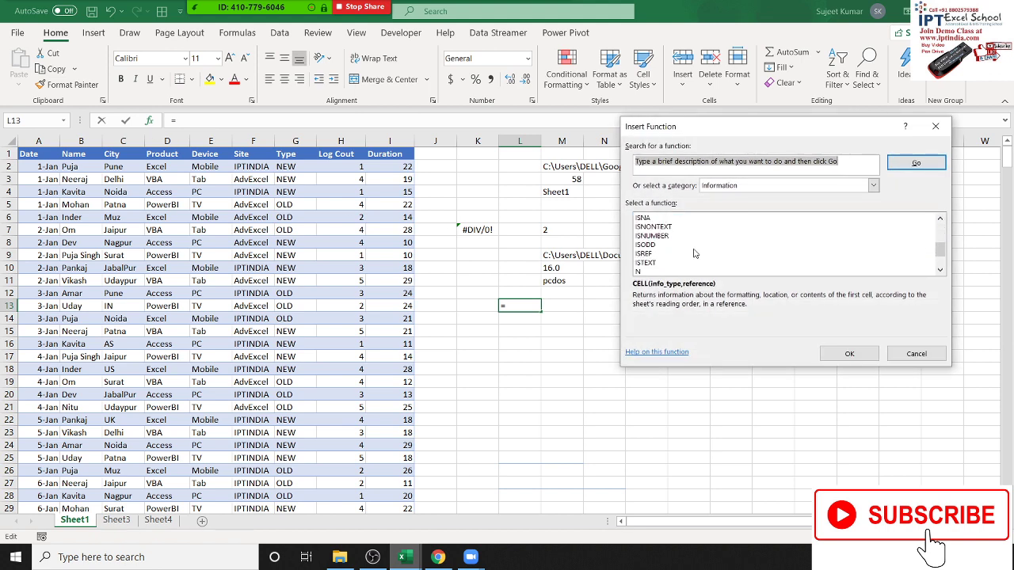
scroll(668, 270, down, 1)
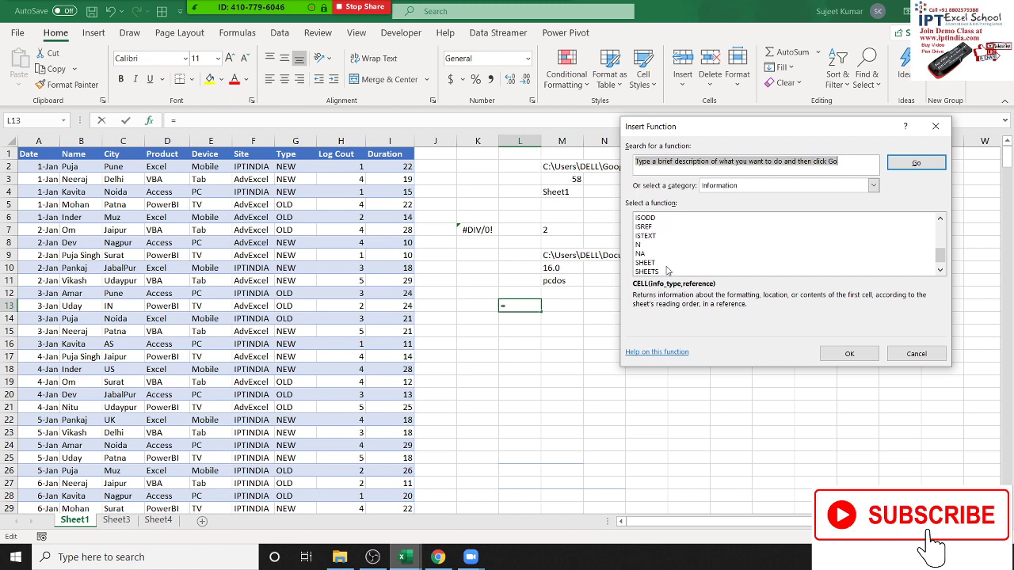
click(665, 265)
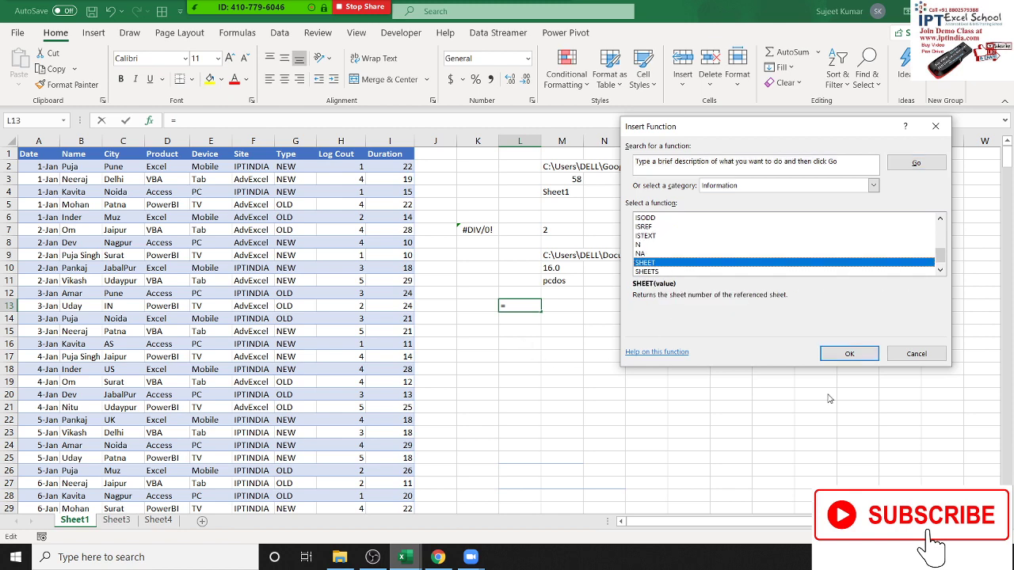
click(844, 353)
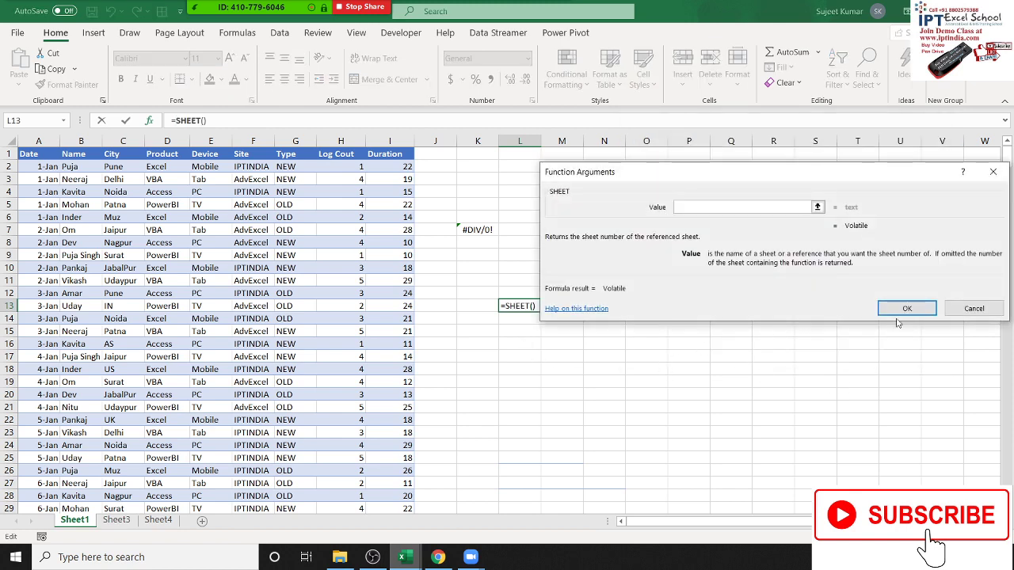
click(913, 312)
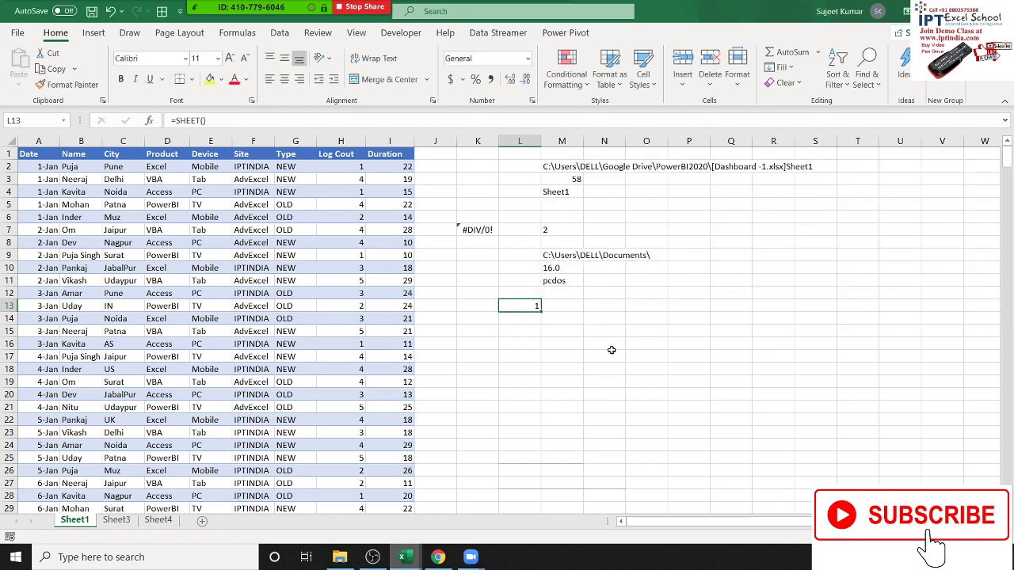
click(175, 521)
Step: Enter =SHEET() in H19 on Sheet4, returning 3
click(342, 379)
text(=)
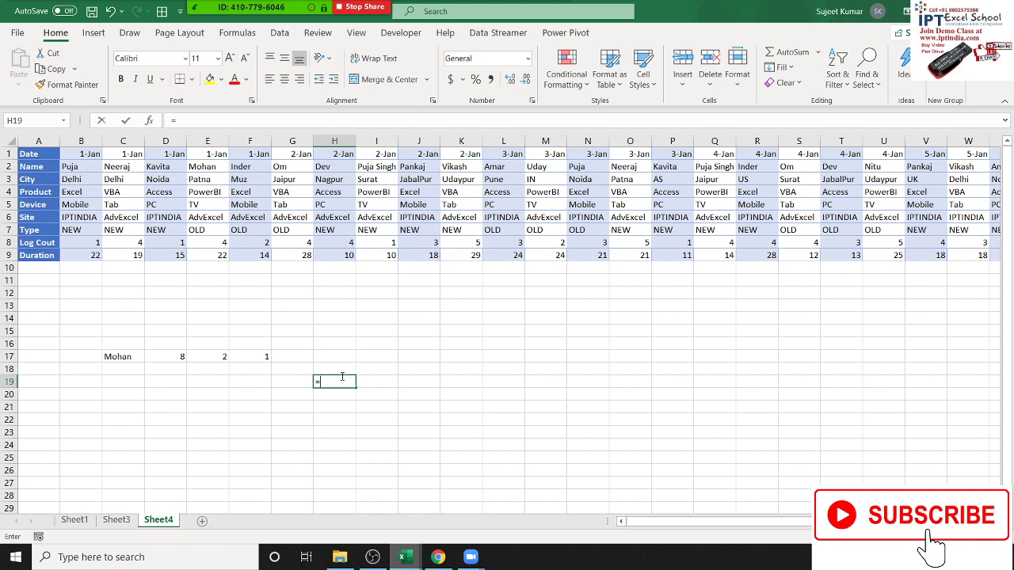
text(sheet)
key(Tab)
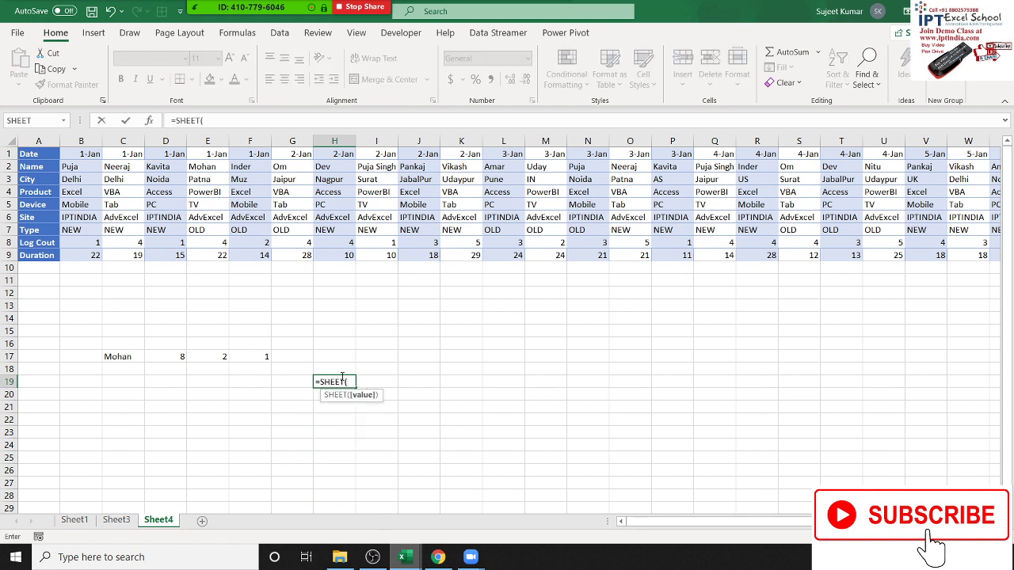
key(Return)
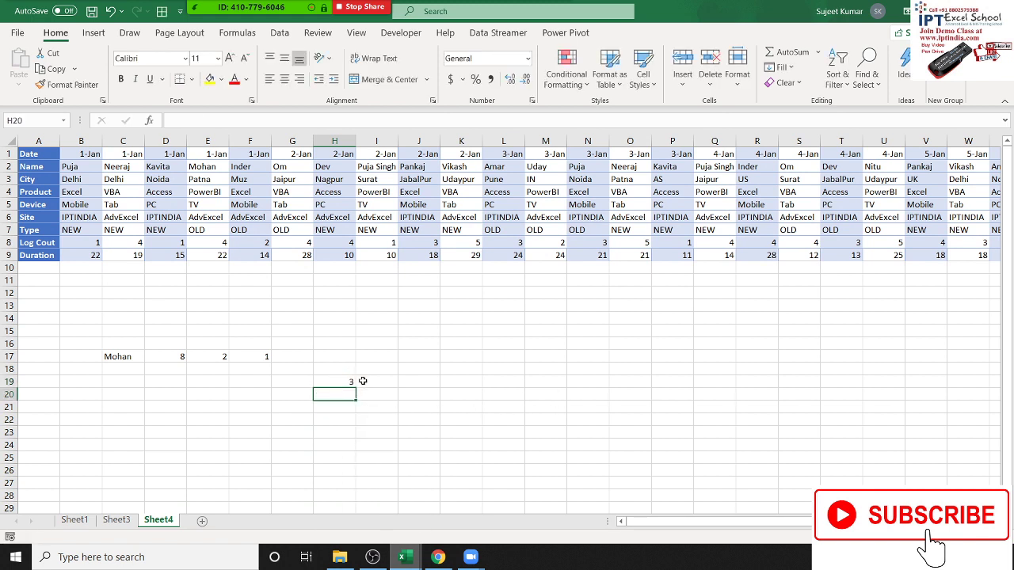
click(341, 385)
Step: Enter =SHEETS() in H20, returning 3, then add a new blank Sheet2
click(334, 397)
text(=sheets)
key(Tab)
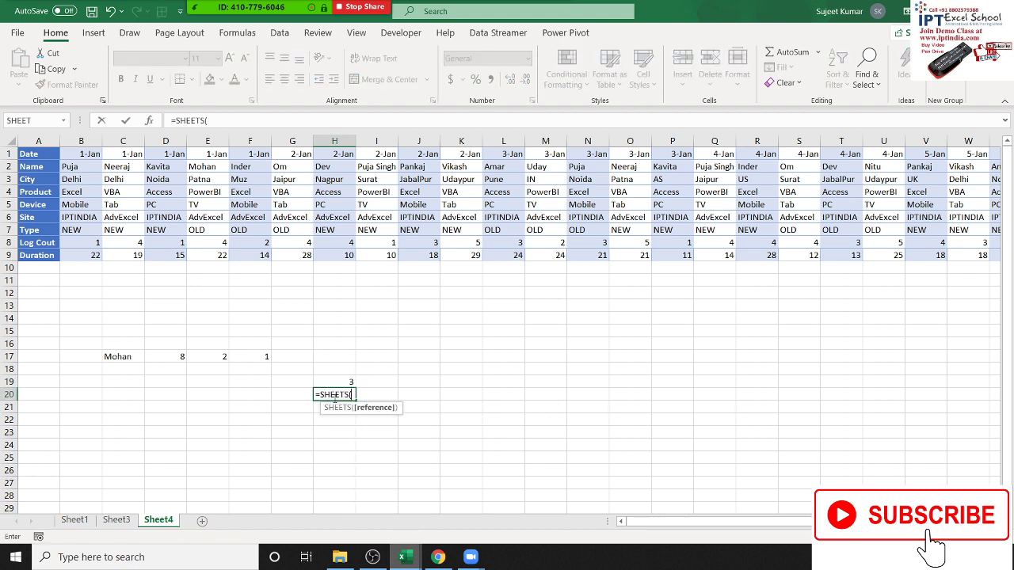
key(Return)
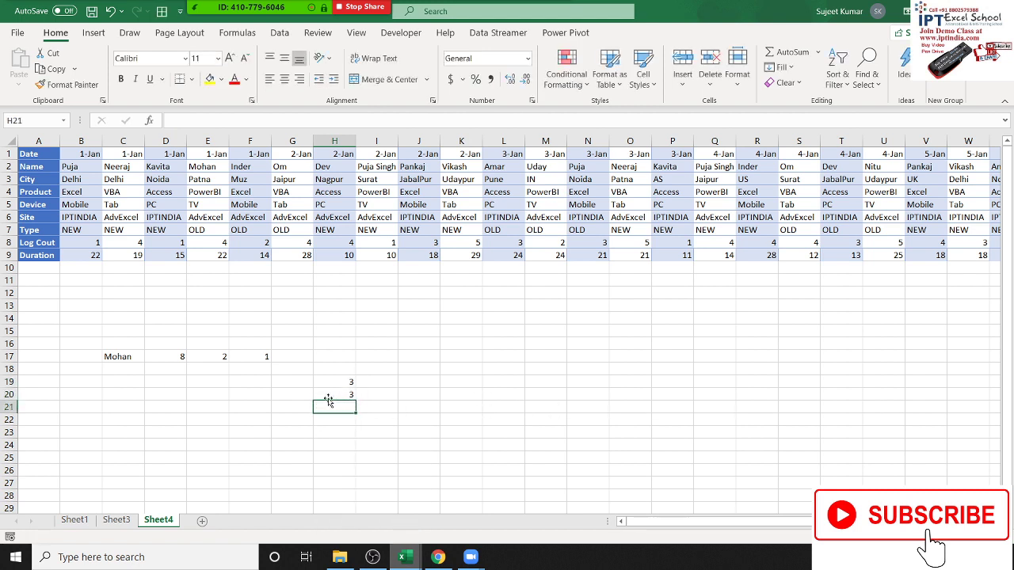
click(202, 521)
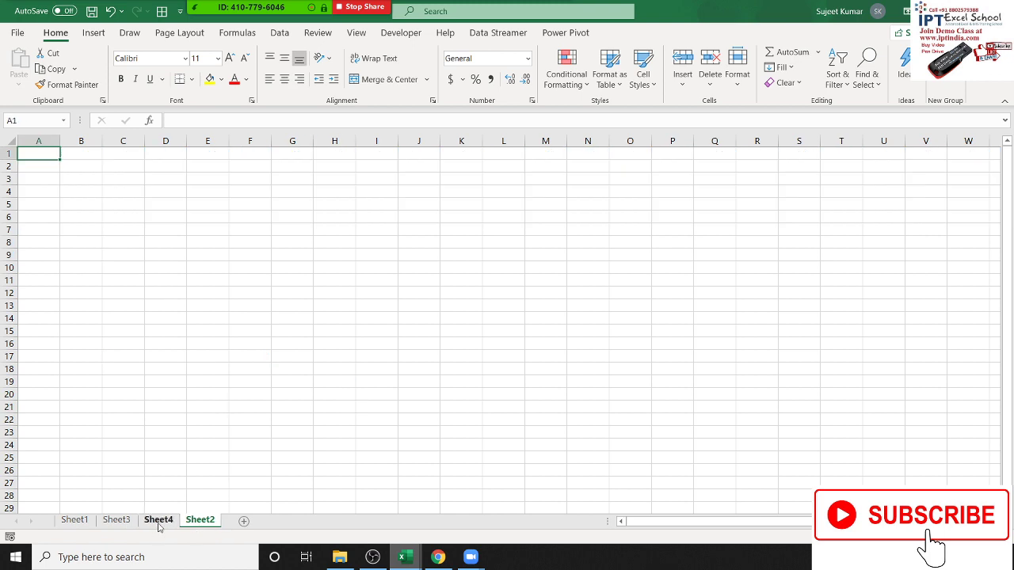
Step: On Sheet4, recalculate H20 so SHEETS returns 4, then bring up Insert Function for L14
click(158, 520)
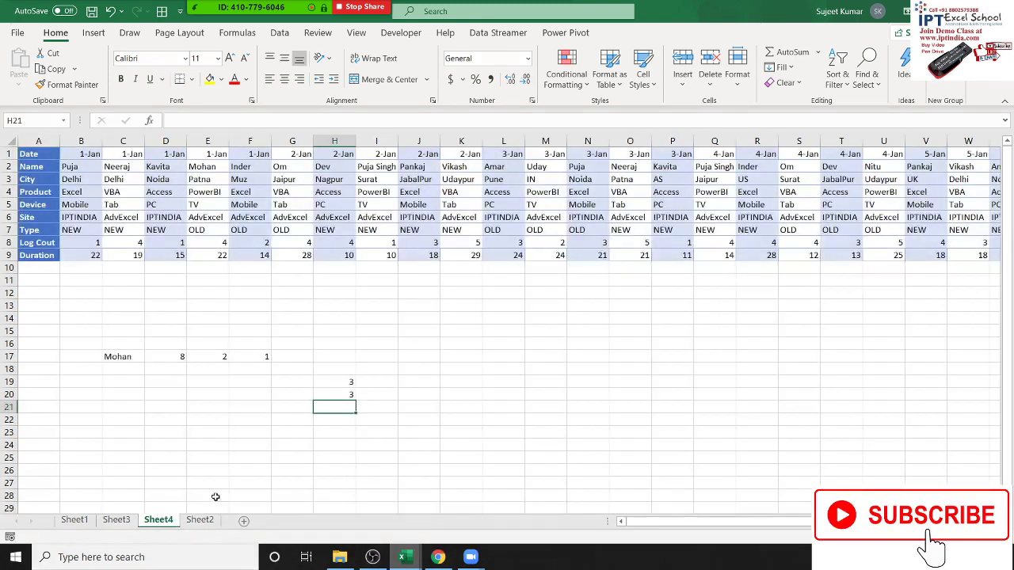
double_click(333, 394)
key(Return)
click(342, 396)
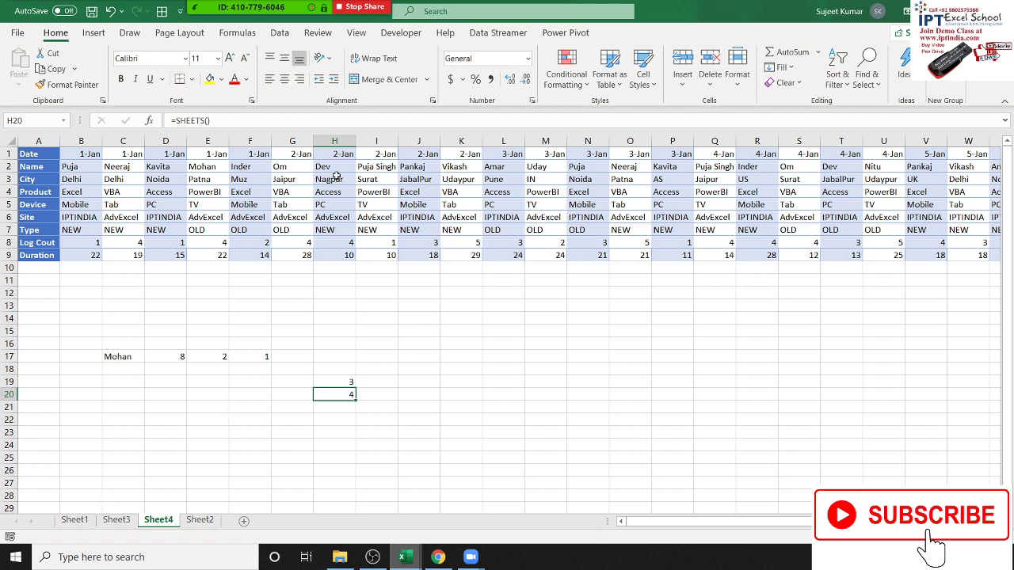
click(505, 315)
click(154, 120)
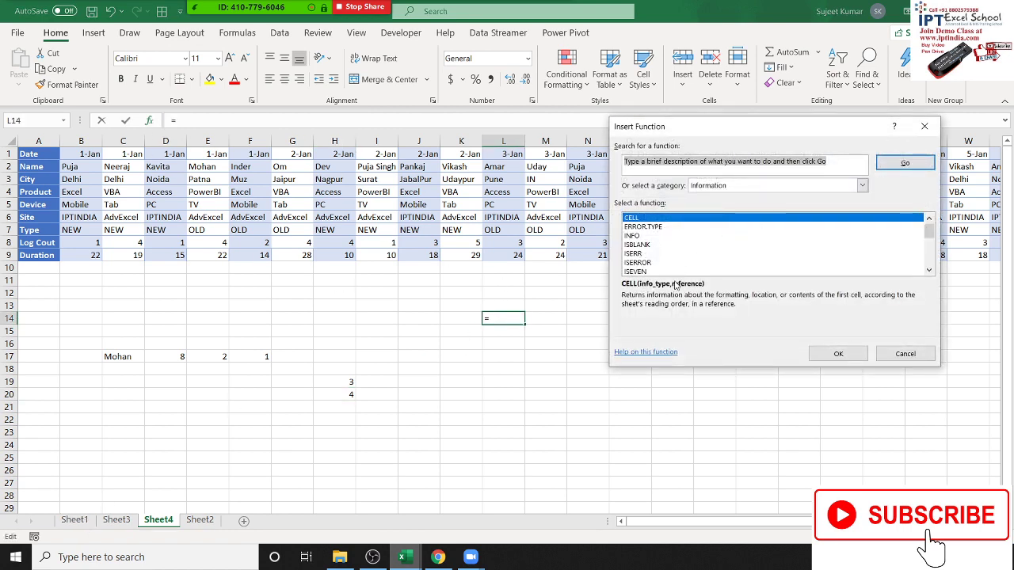
Step: Cancel the Insert Function list without inserting anything and minimise Excel to the desktop
scroll(675, 272, down, 4)
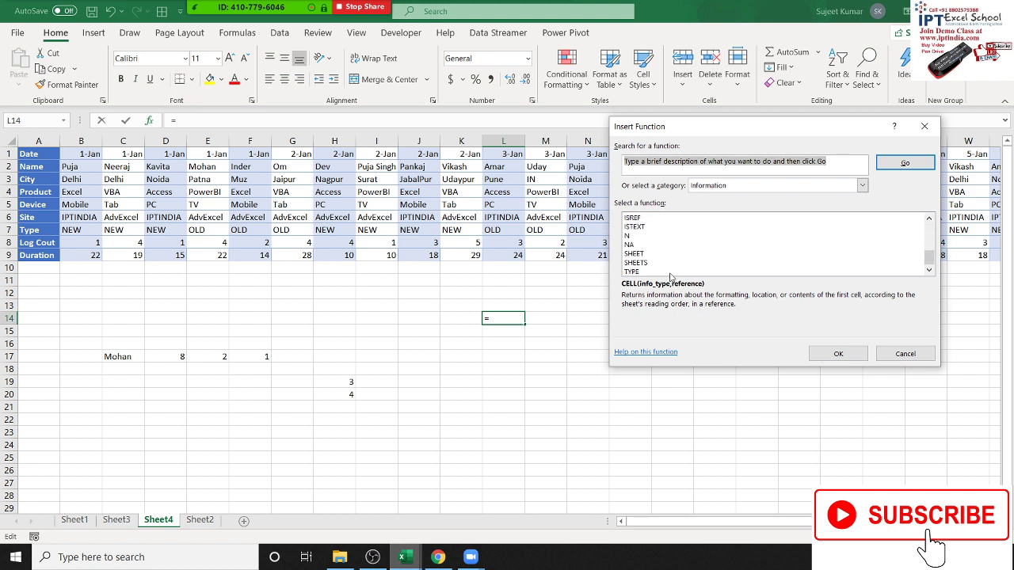
scroll(673, 278, up, 4)
scroll(667, 285, down, 2)
scroll(667, 281, down, 2)
scroll(666, 279, up, 4)
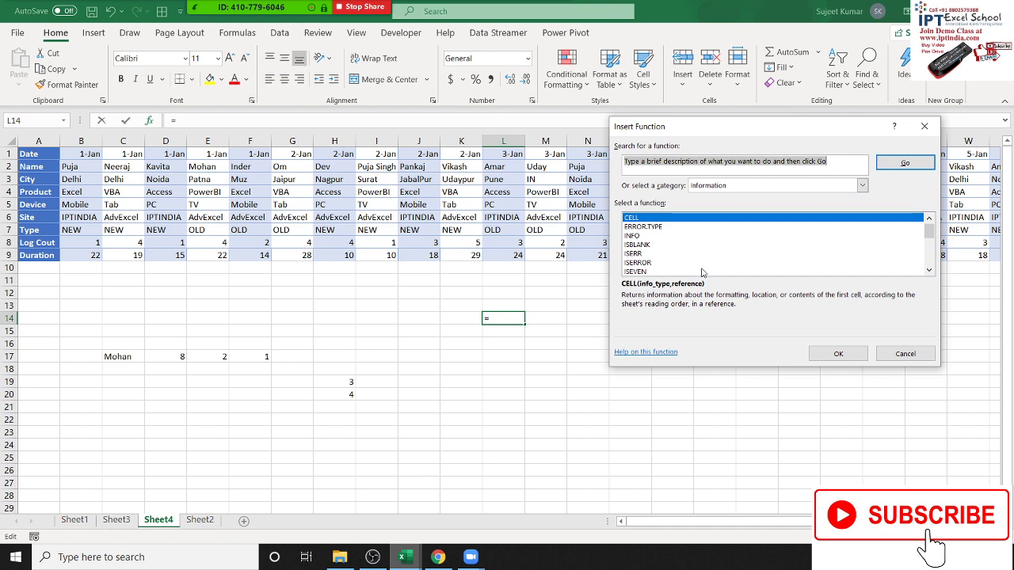
key(Escape)
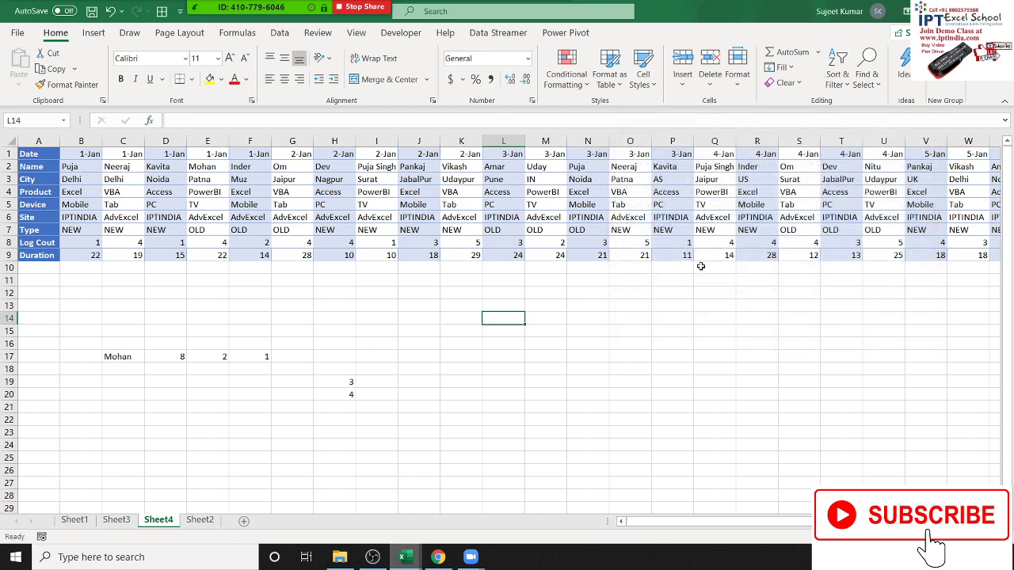
key(super+d)
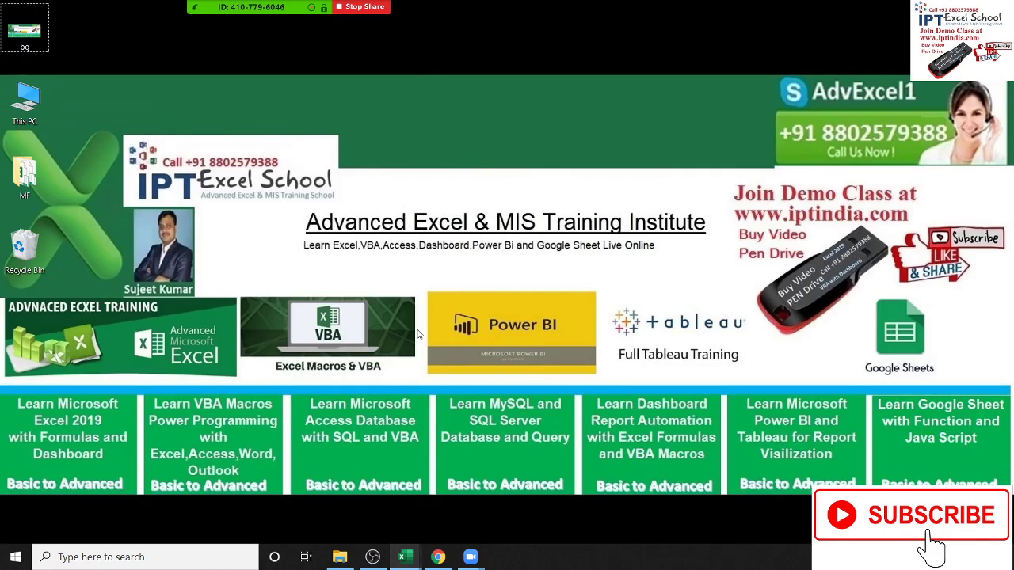